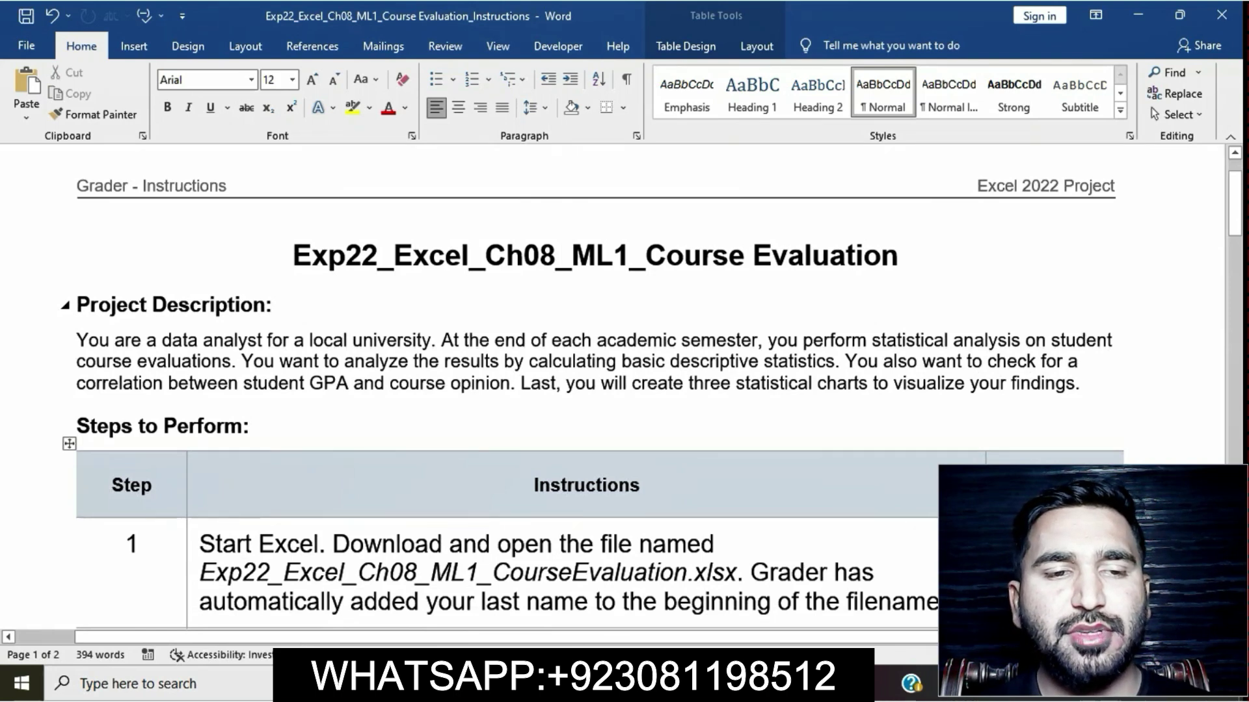
# Highlight the document title Exp22_Excel_Ch08_ML1_Course Evaluation in yellow.
pyautogui.moveTo(293, 255); pyautogui.dragTo(914, 255)
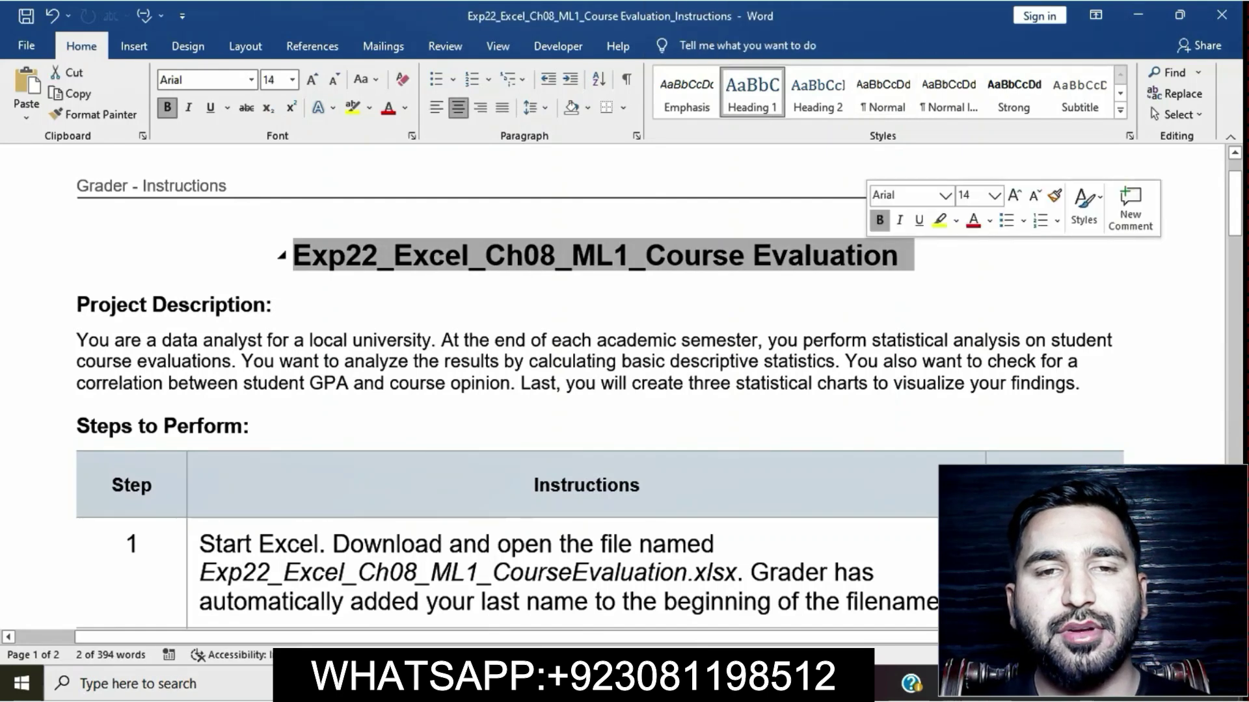
pyautogui.click(939, 221)
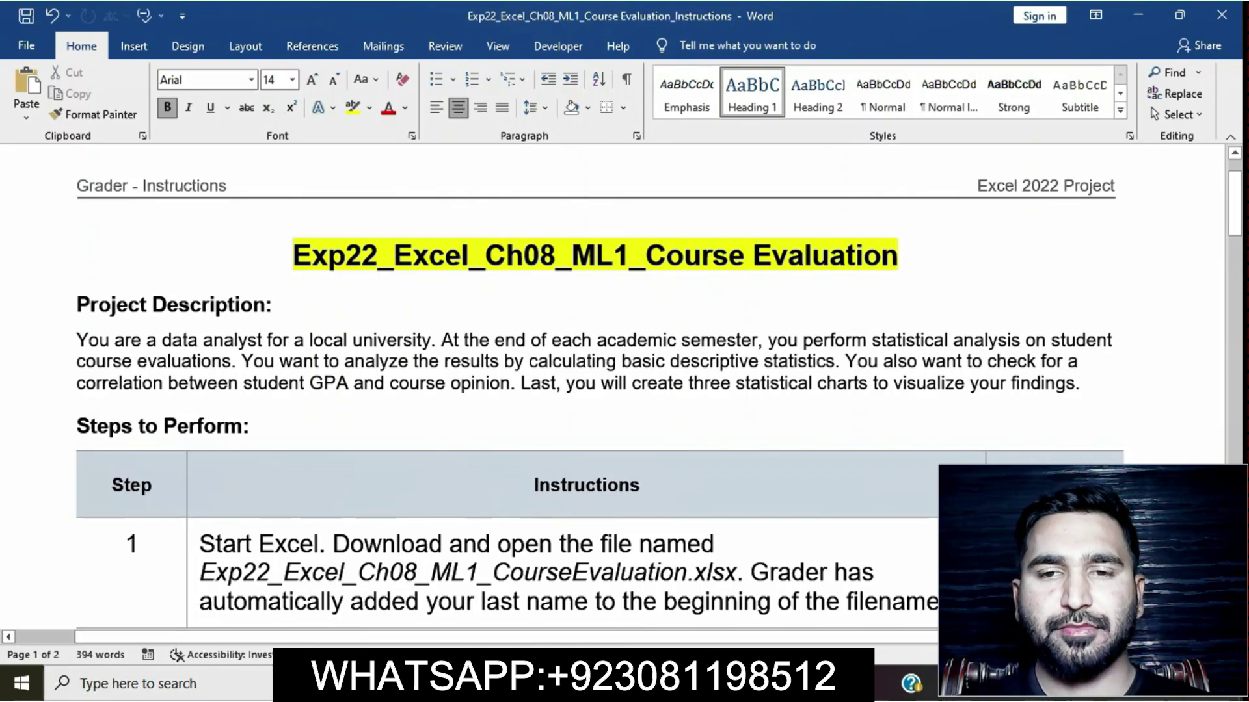
# Highlight the whole step 1 instruction about downloading and opening the Excel file in yellow, and select its text for reading.
pyautogui.scroll(-5, 594, 390)
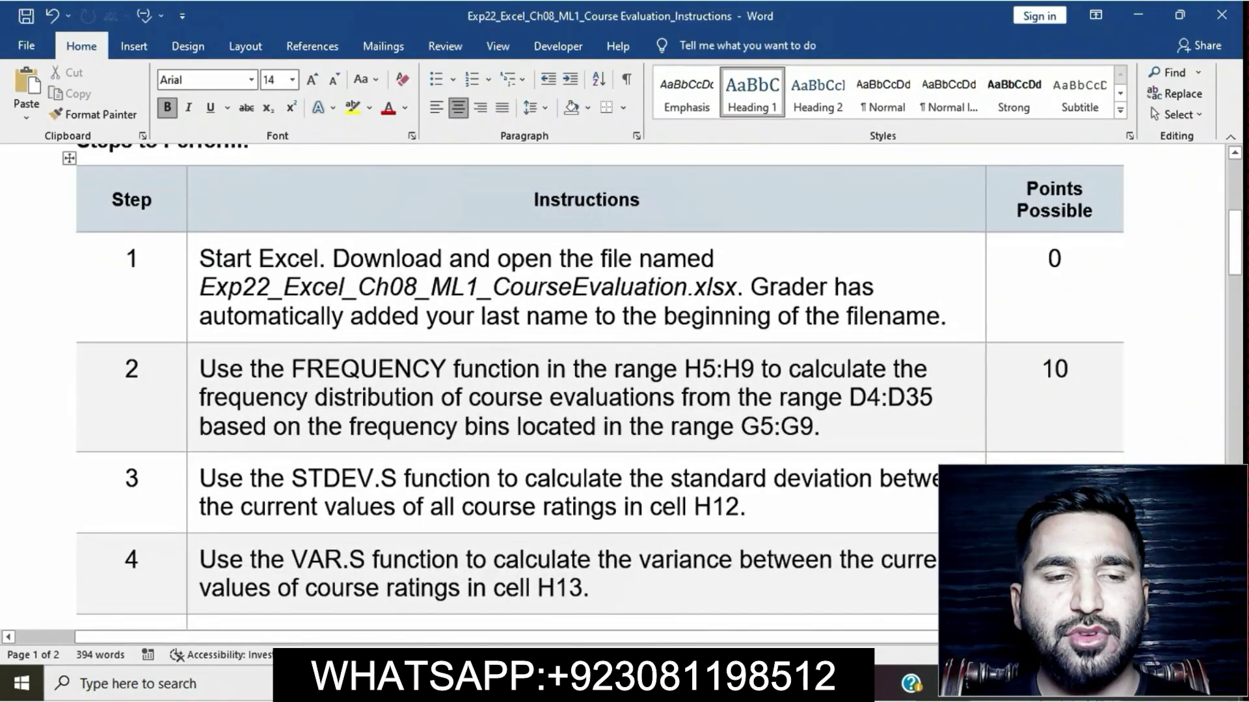
pyautogui.click(194, 260)
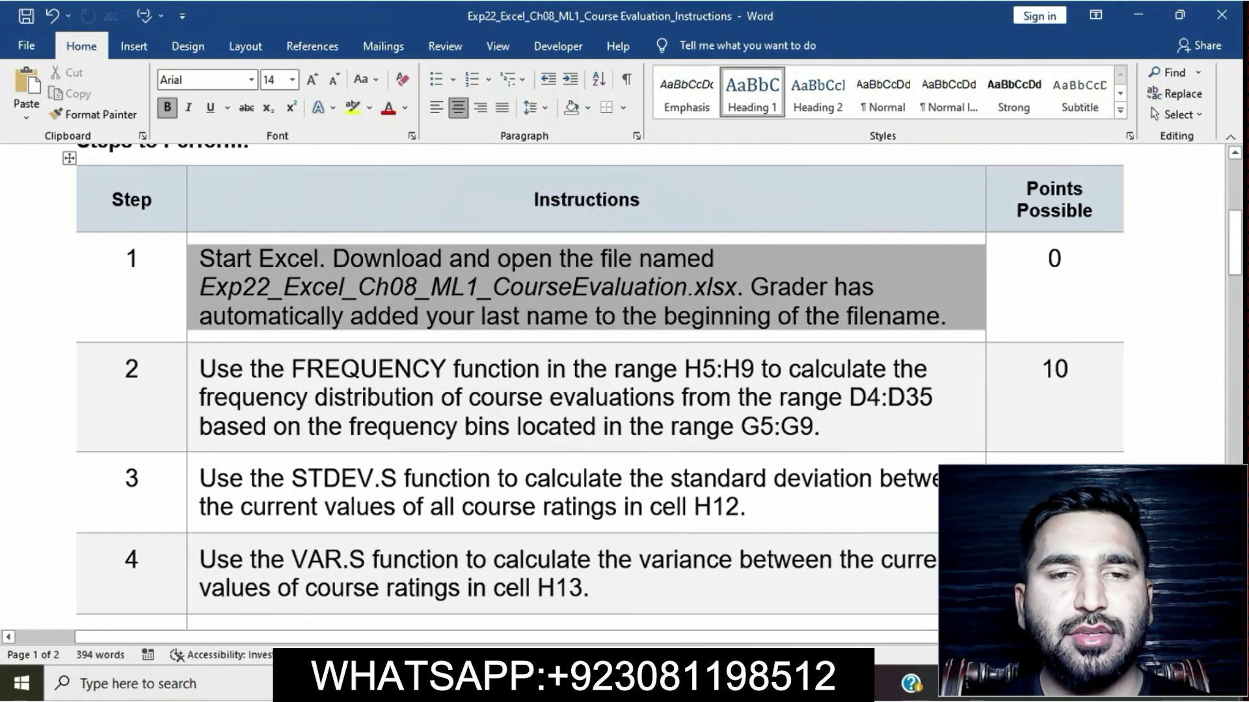
pyautogui.click(273, 229)
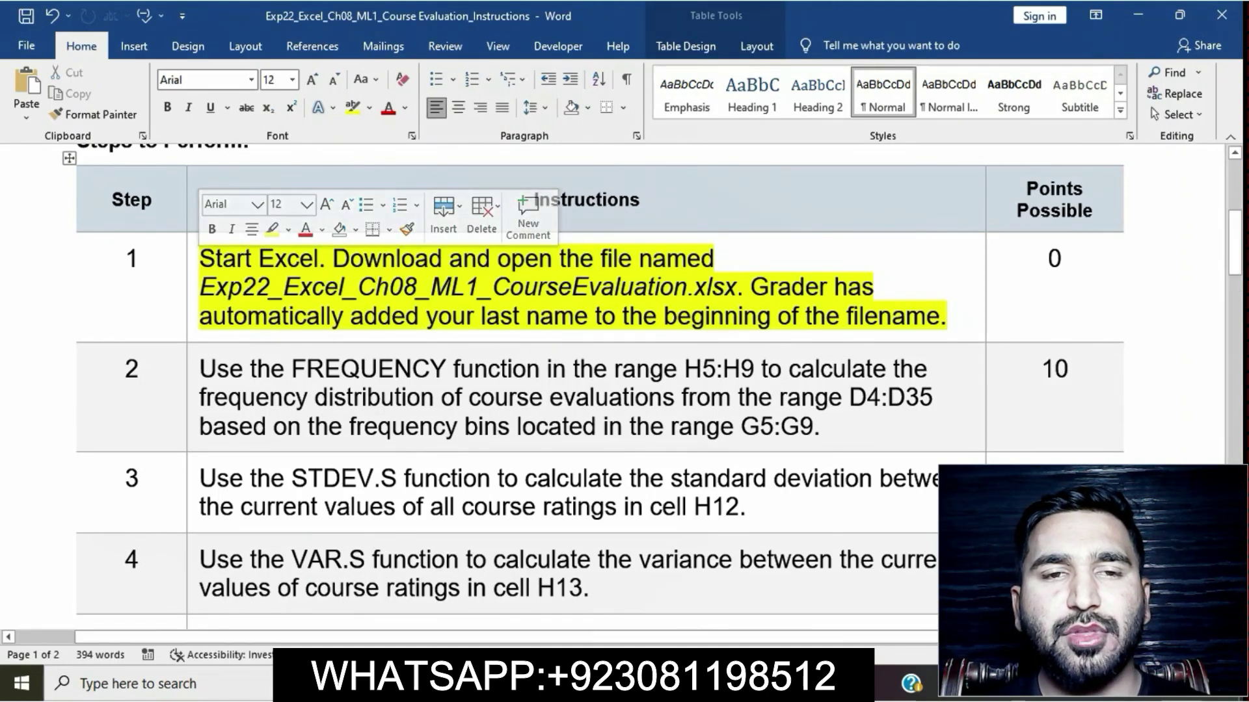
pyautogui.click(468, 287)
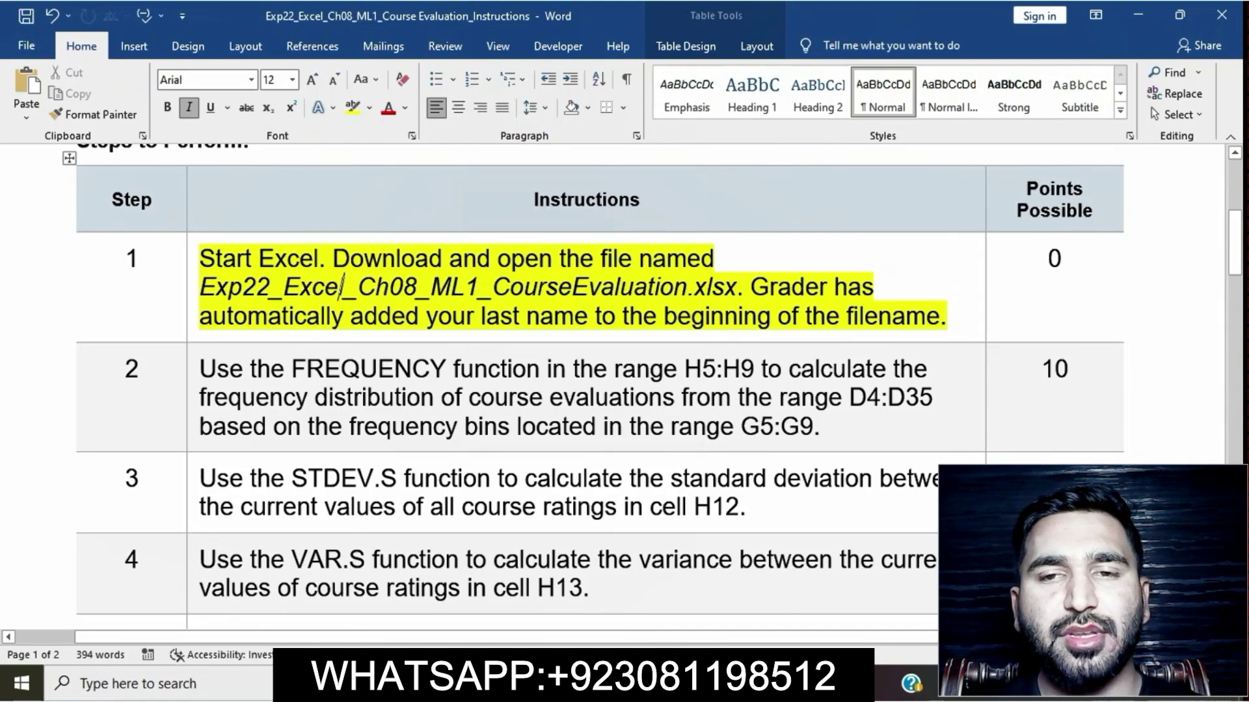
pyautogui.moveTo(200, 258); pyautogui.dragTo(948, 316)
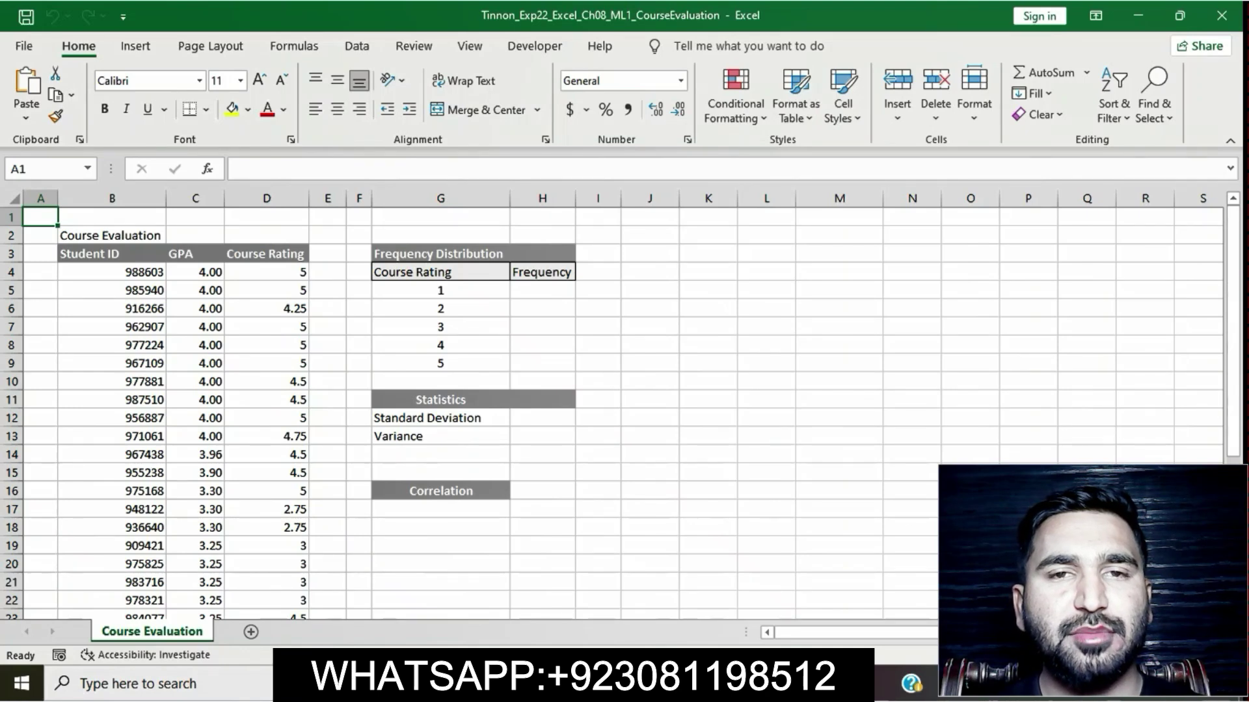
# Look over the student data rows and the empty statistics areas on the Course Evaluation sheet in Excel.
pyautogui.scroll(-1, 611, 413)
pyautogui.scroll(-5, 612, 413)
pyautogui.scroll(5, 612, 412)
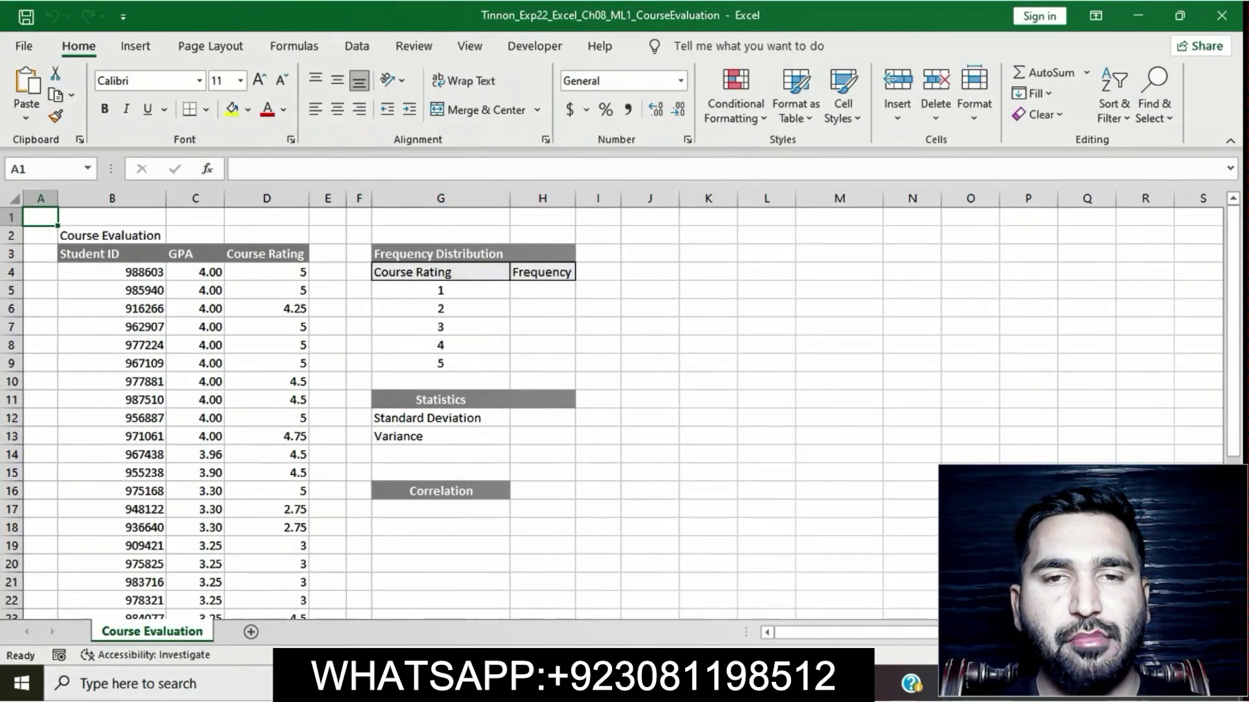
# Return to the Word instructions and remove the yellow highlight from the step 1 text.
pyautogui.hotkey('alt', 'Tab')
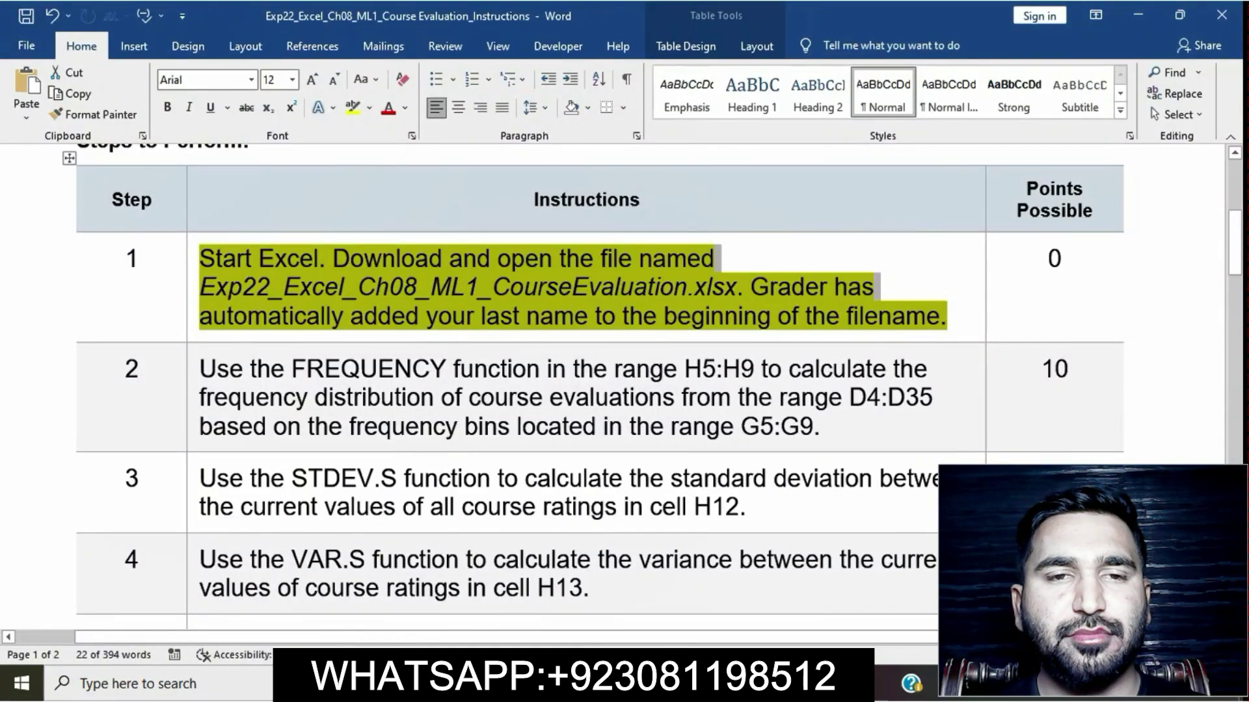
pyautogui.click(501, 316)
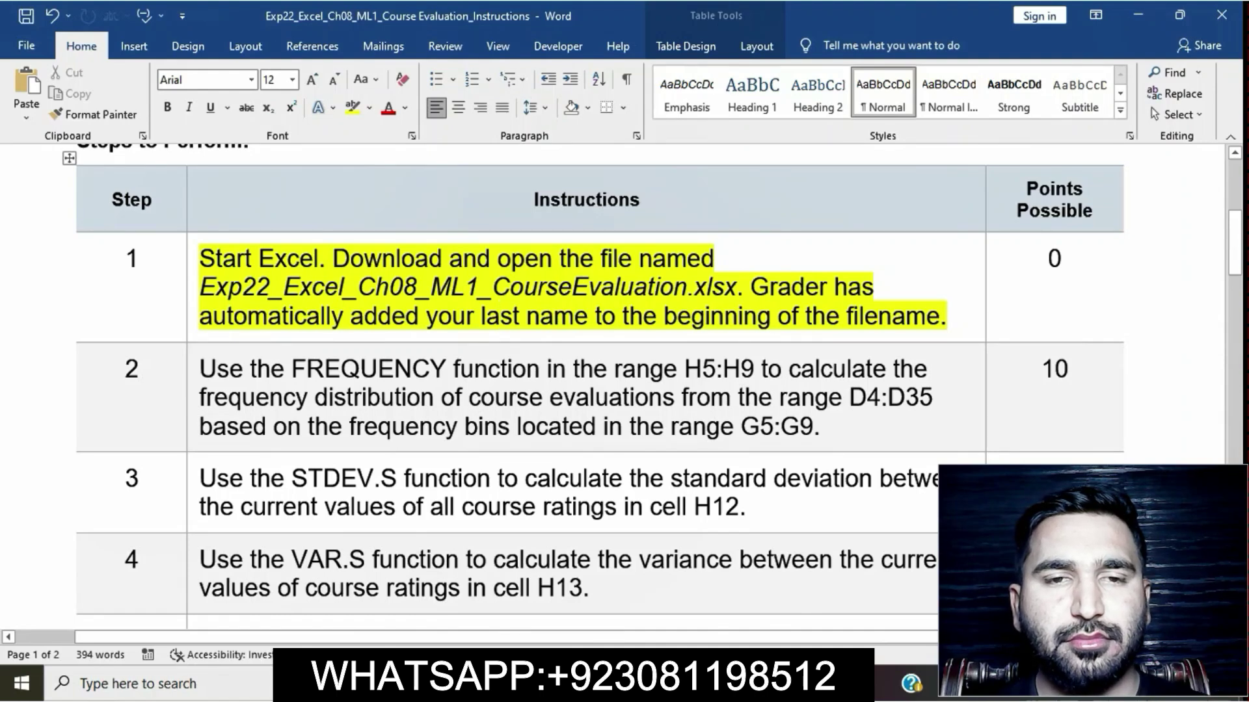
pyautogui.tripleClick(501, 316)
pyautogui.click(272, 229)
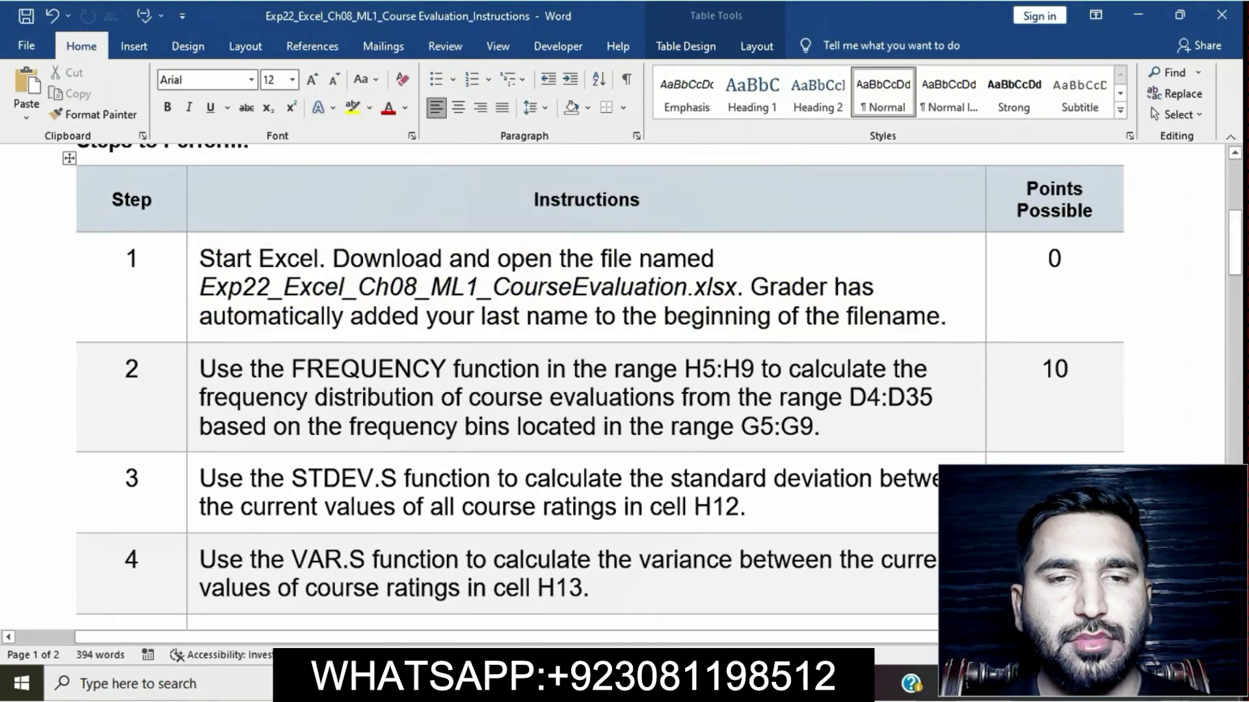
# Highlight the step 2 instruction about the FREQUENCY function in yellow and select its text for reading.
pyautogui.scroll(-3, 585, 390)
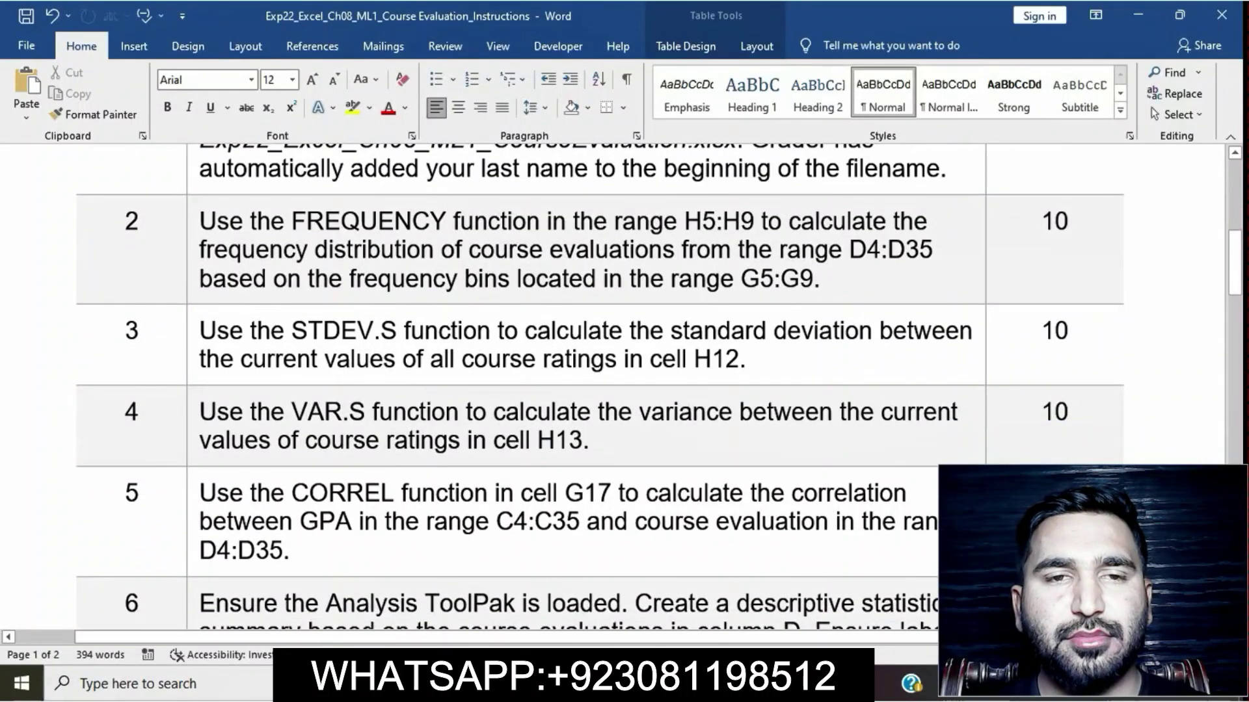
pyautogui.tripleClick(379, 221)
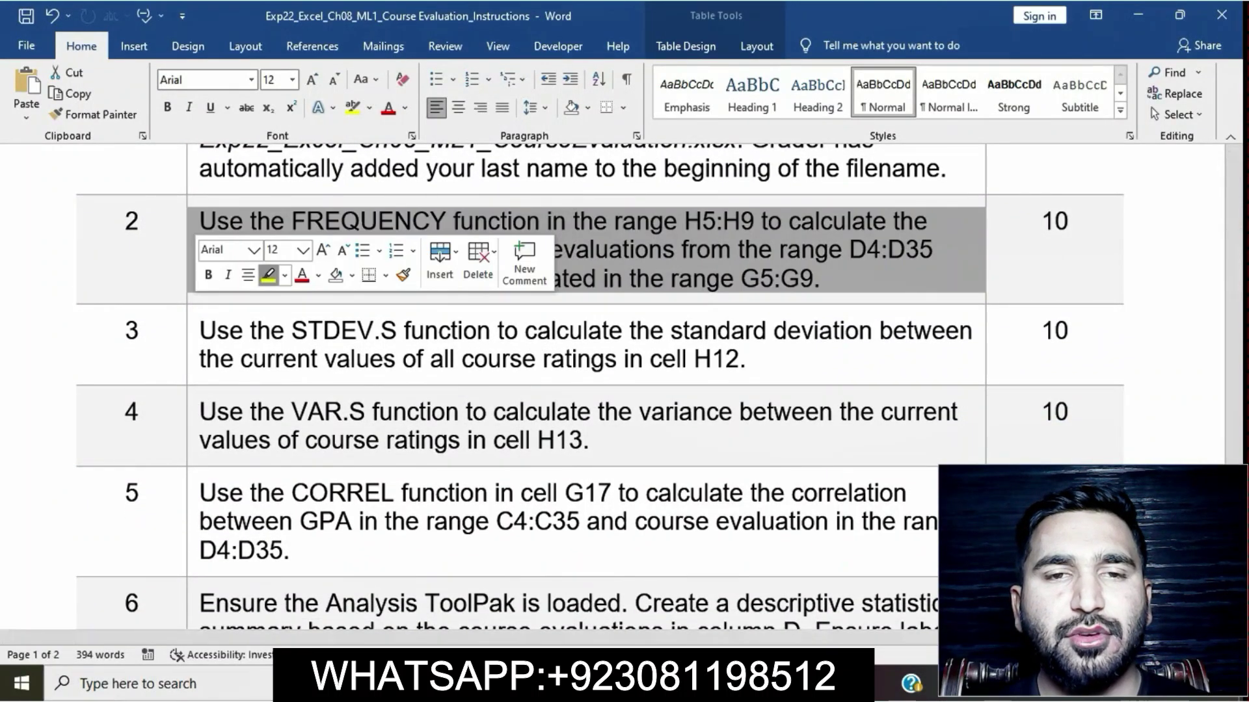
pyautogui.click(268, 275)
pyautogui.click(323, 331)
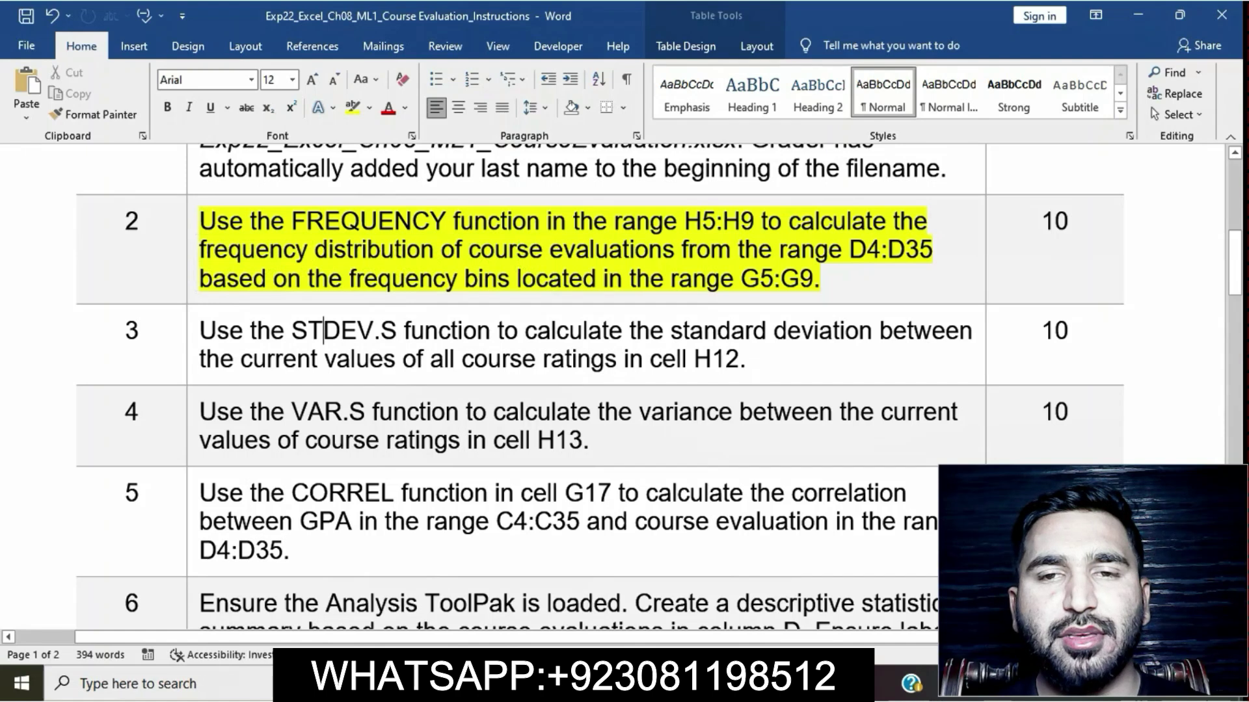
pyautogui.moveTo(199, 221); pyautogui.dragTo(820, 278)
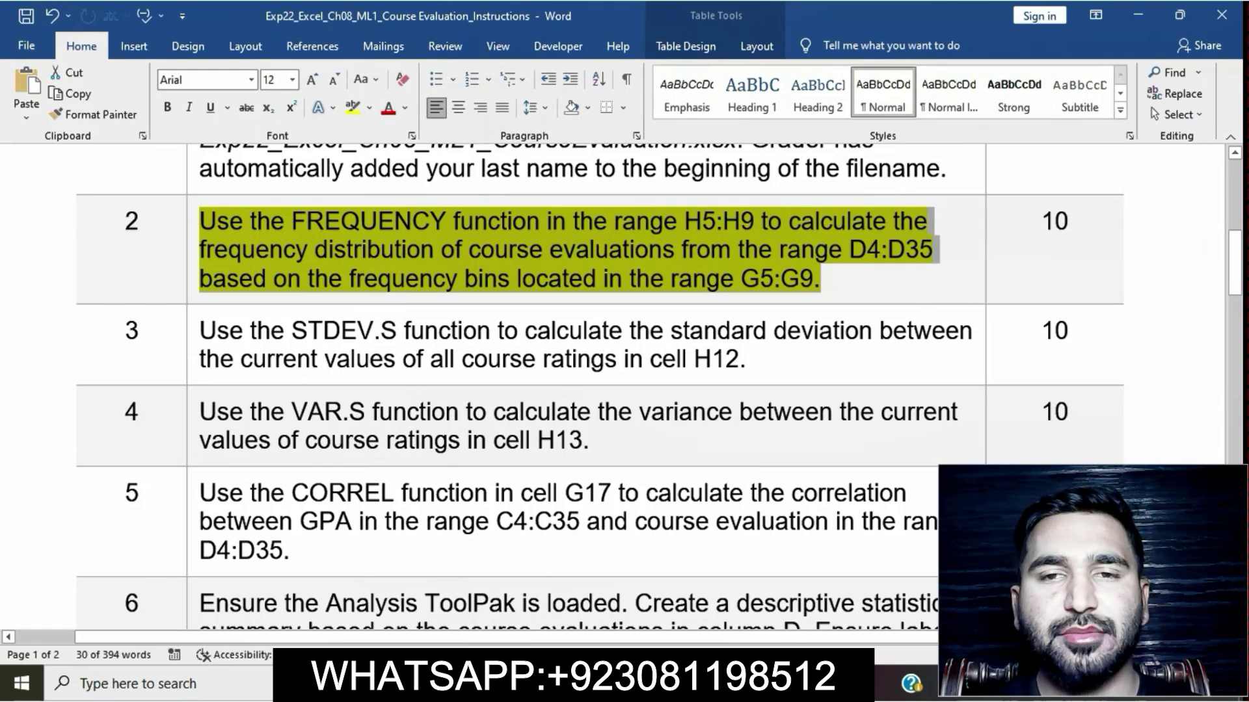
# Switch to the Excel workbook and enter =FREQUENCY(D4:D35,G5:G9) in cell H5 of the Frequency Distribution table.
pyautogui.hotkey('alt', 'Tab')
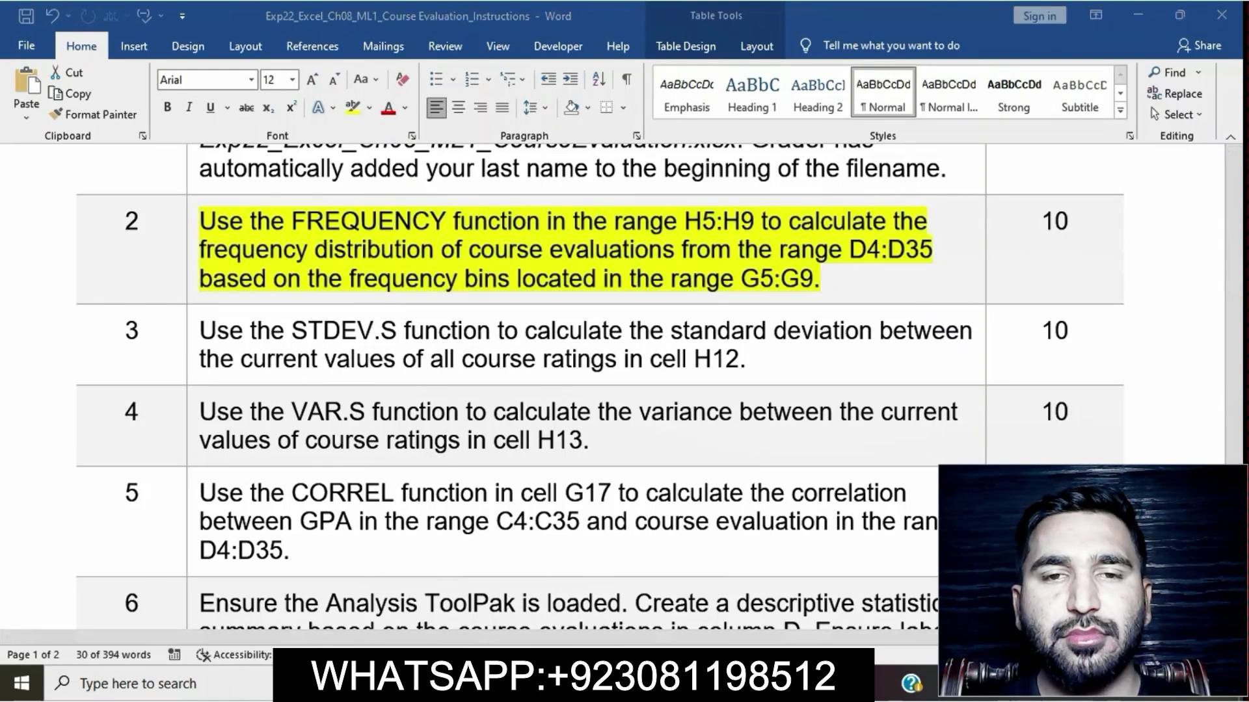
pyautogui.click(542, 291)
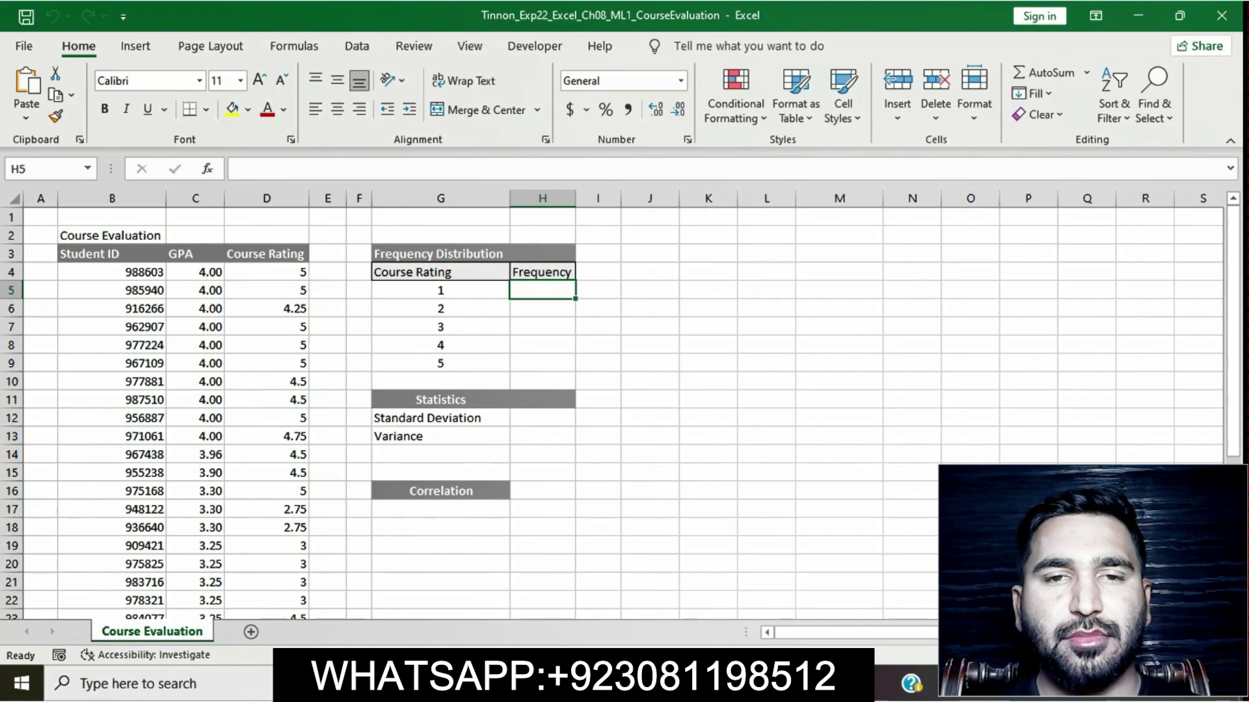
pyautogui.press('F2')
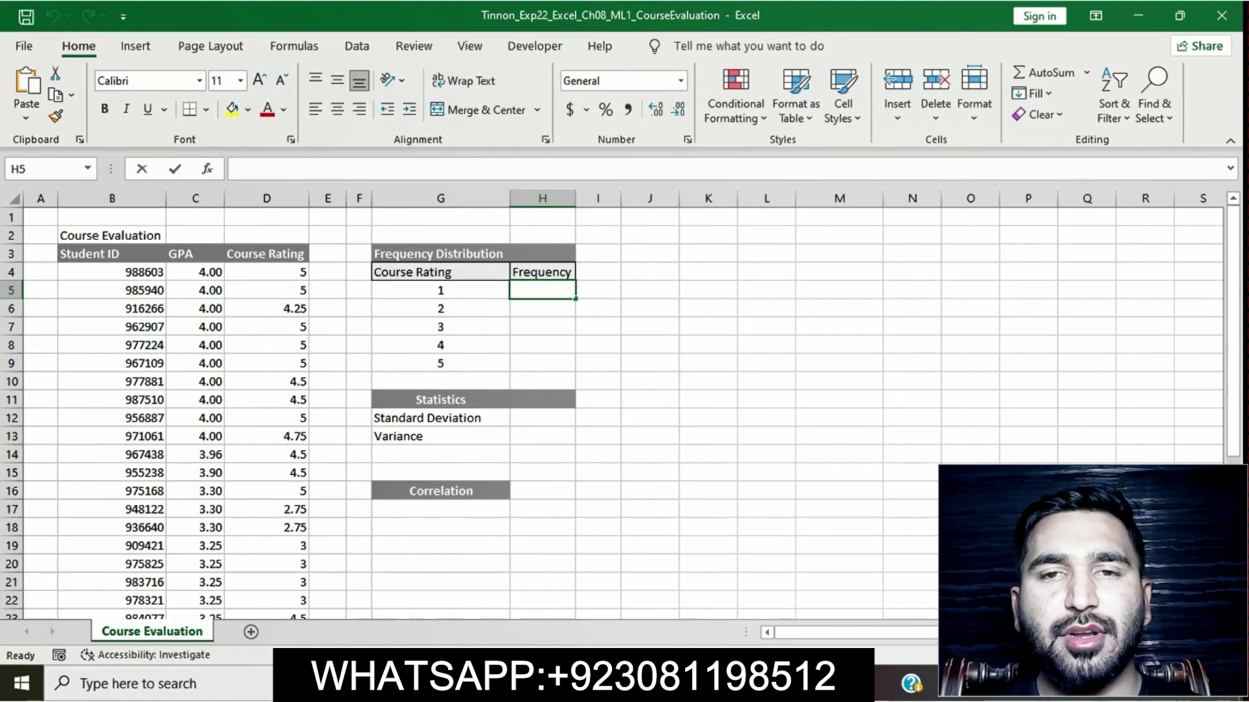
pyautogui.write('=')
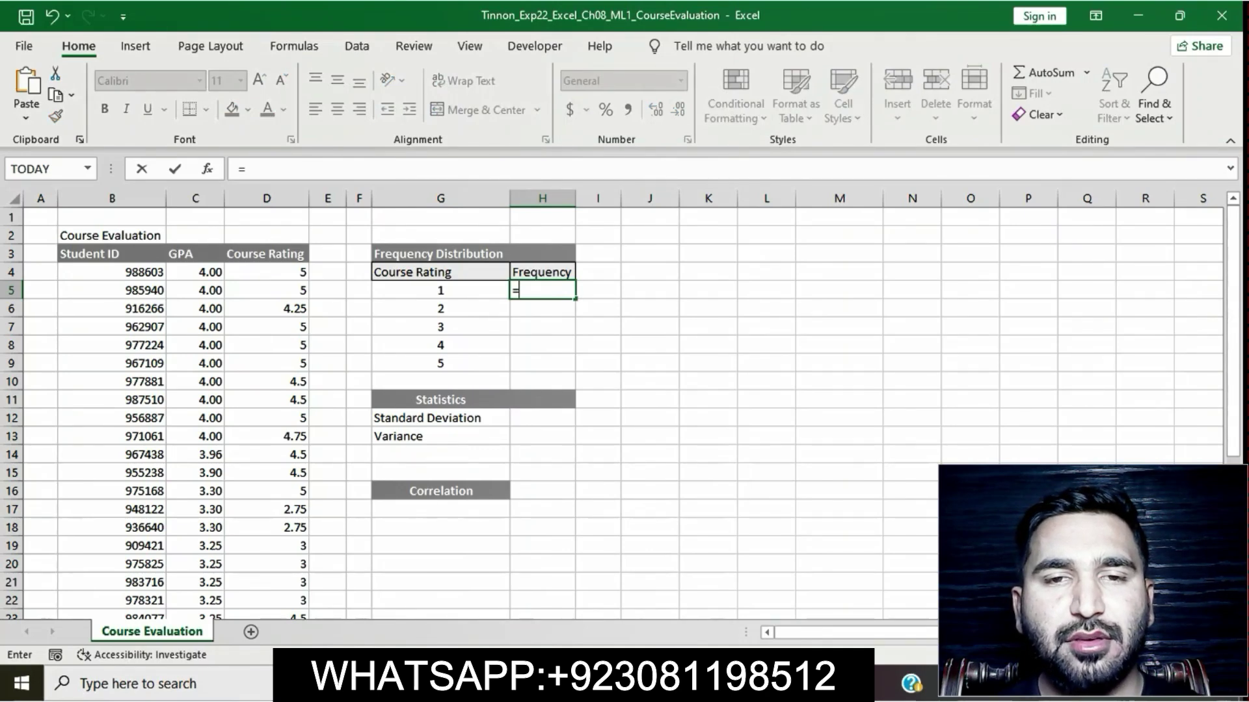
pyautogui.write('F')
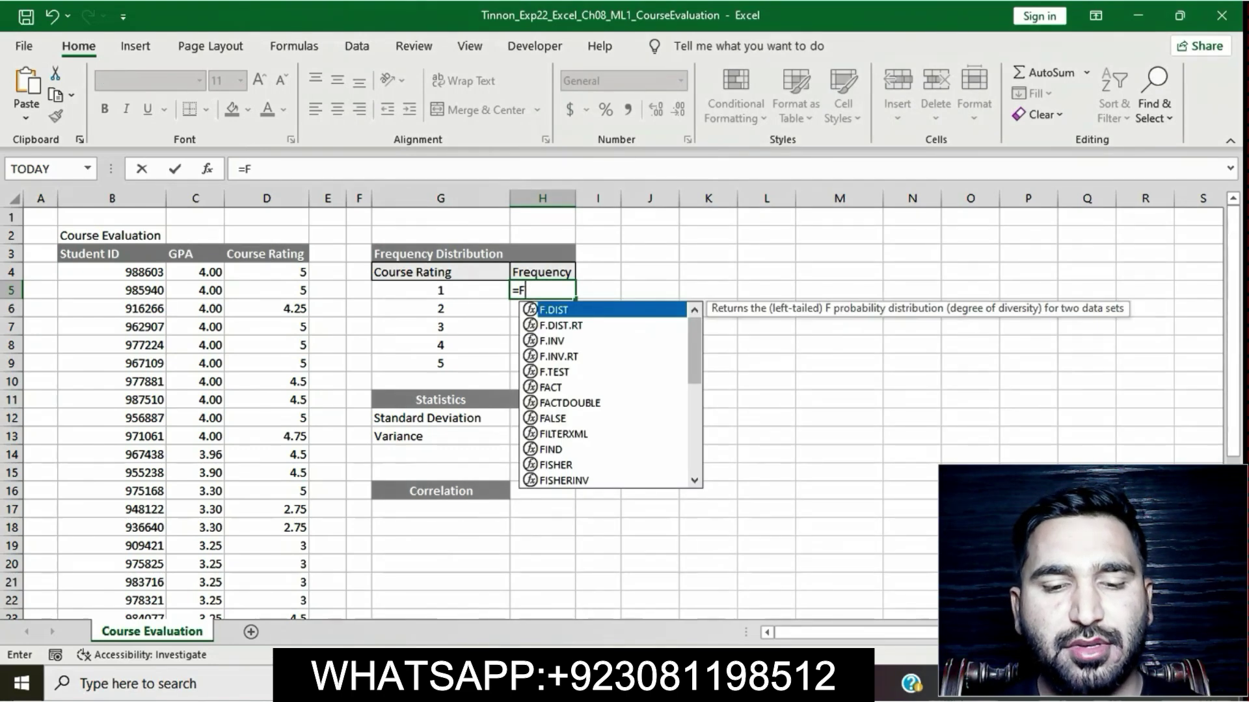
pyautogui.write('REQ')
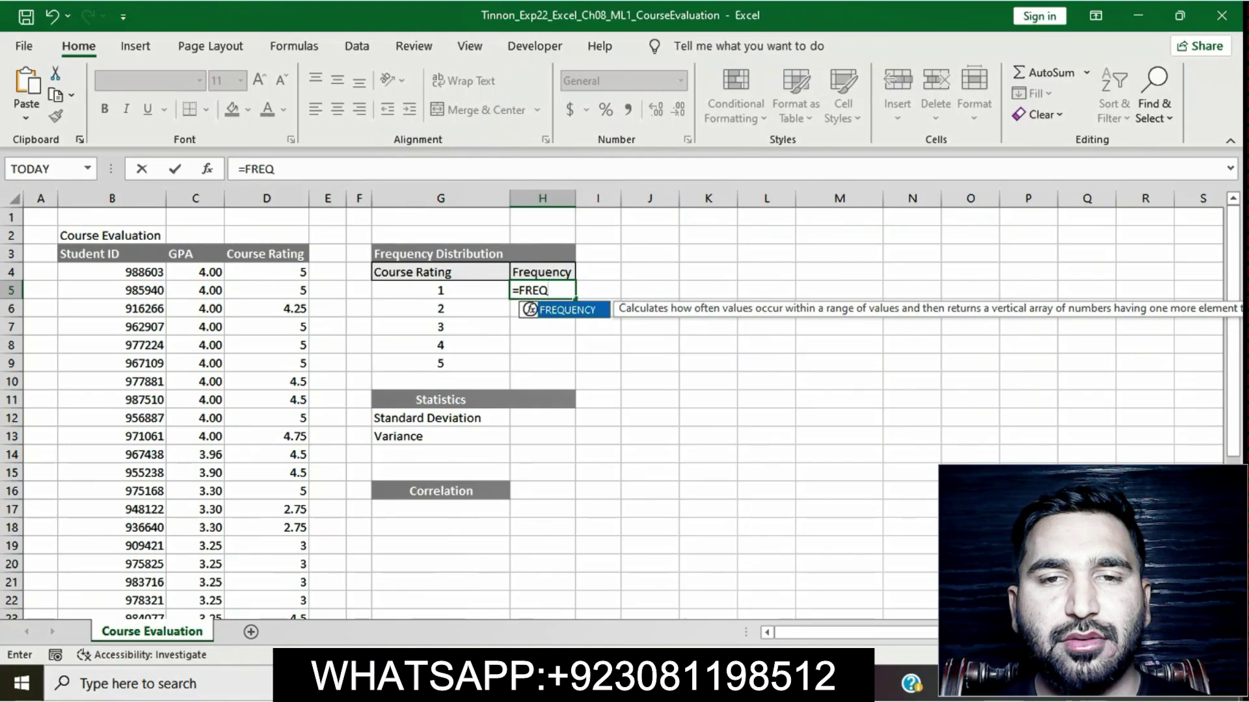
pyautogui.write('UENCY')
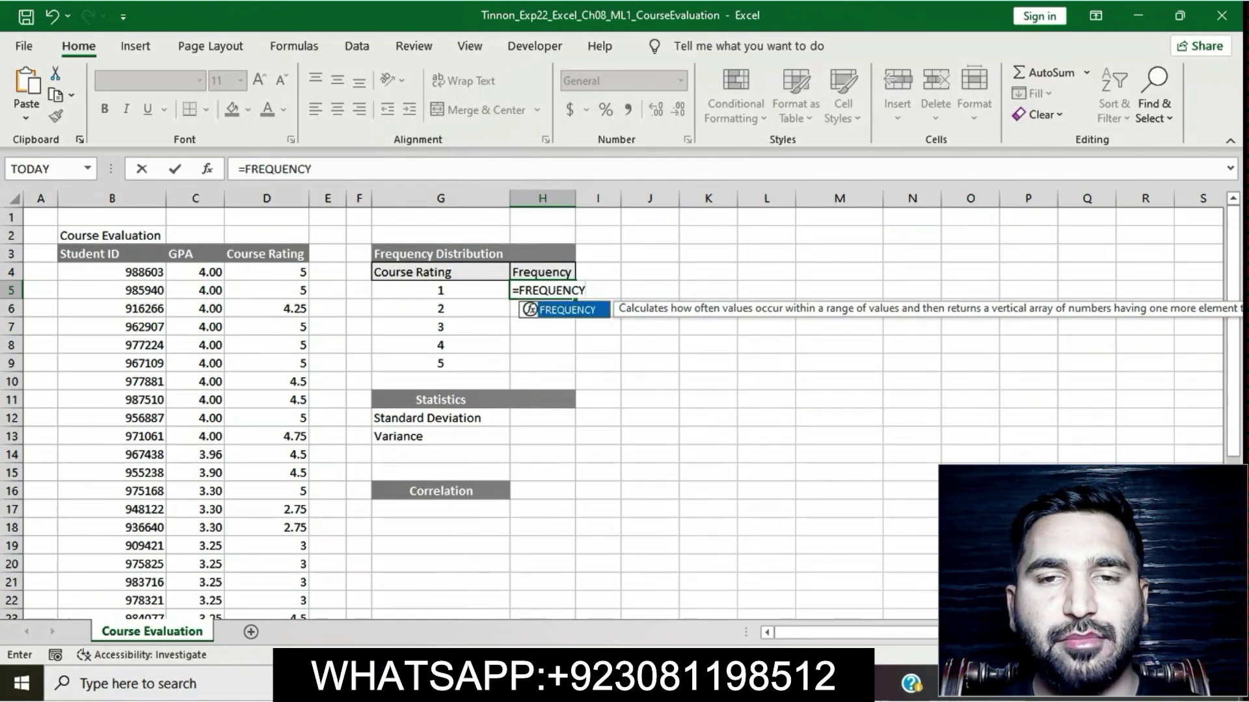
pyautogui.write('(')
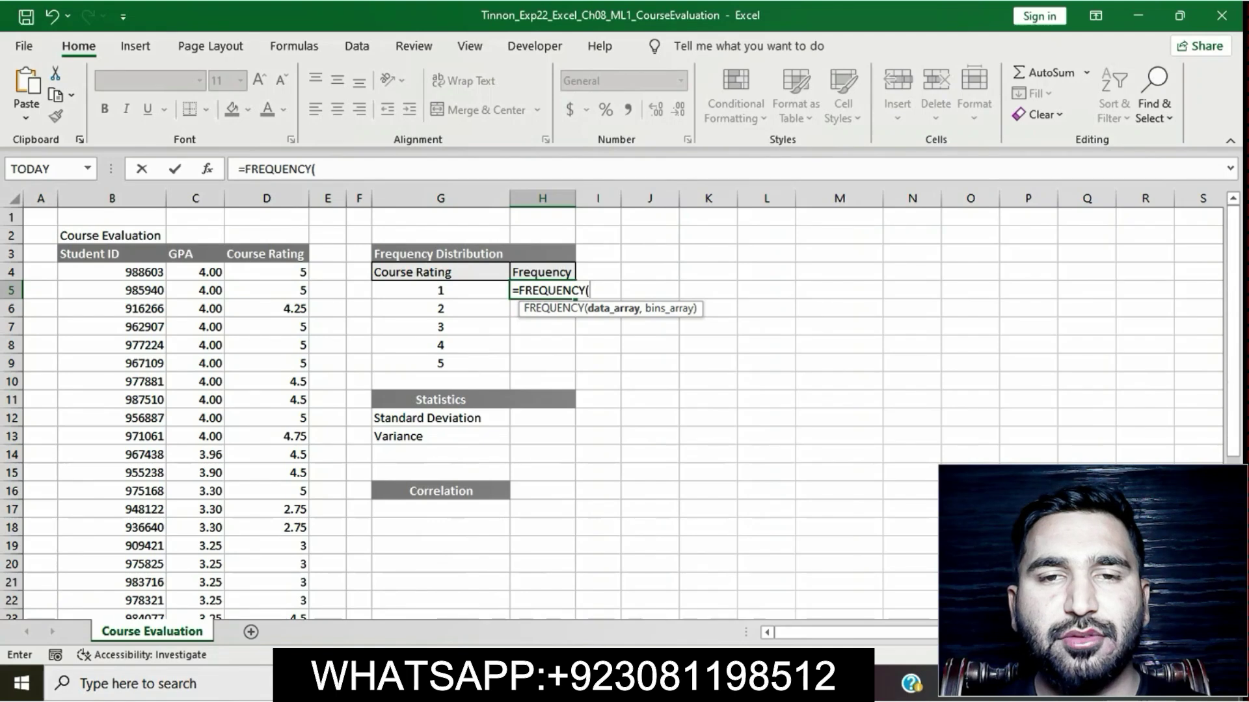
pyautogui.write('D4:D35')
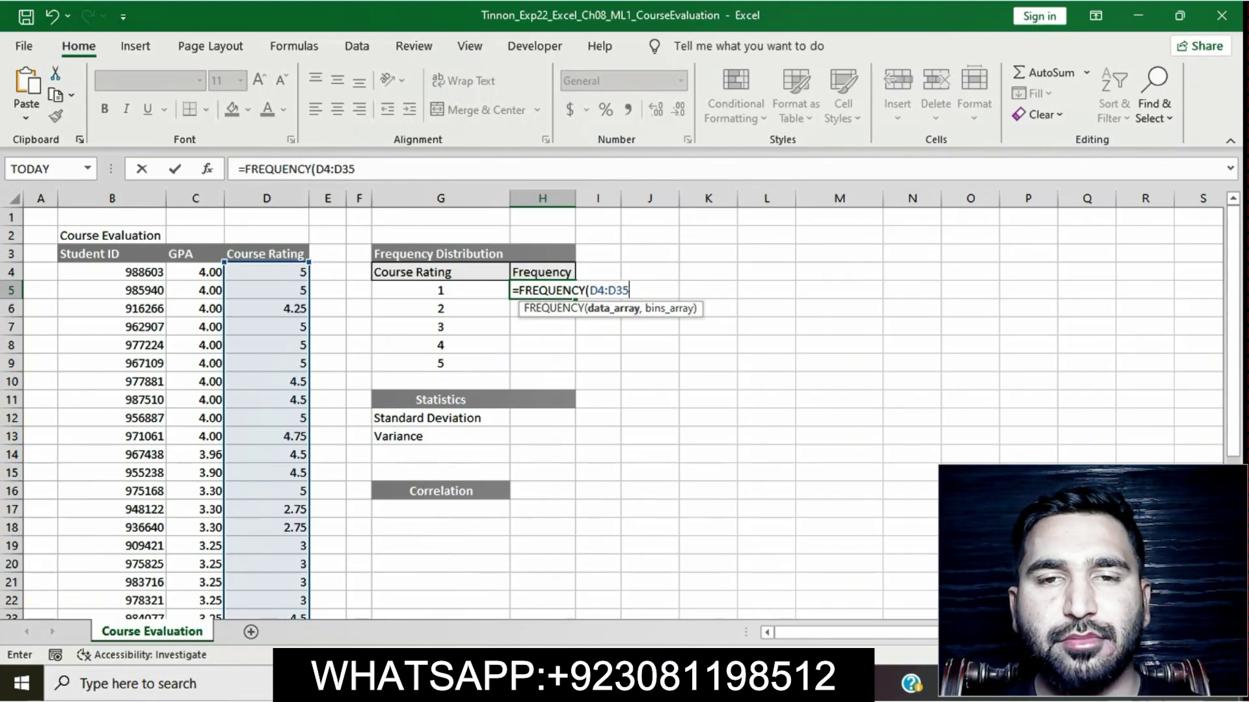
pyautogui.write(',')
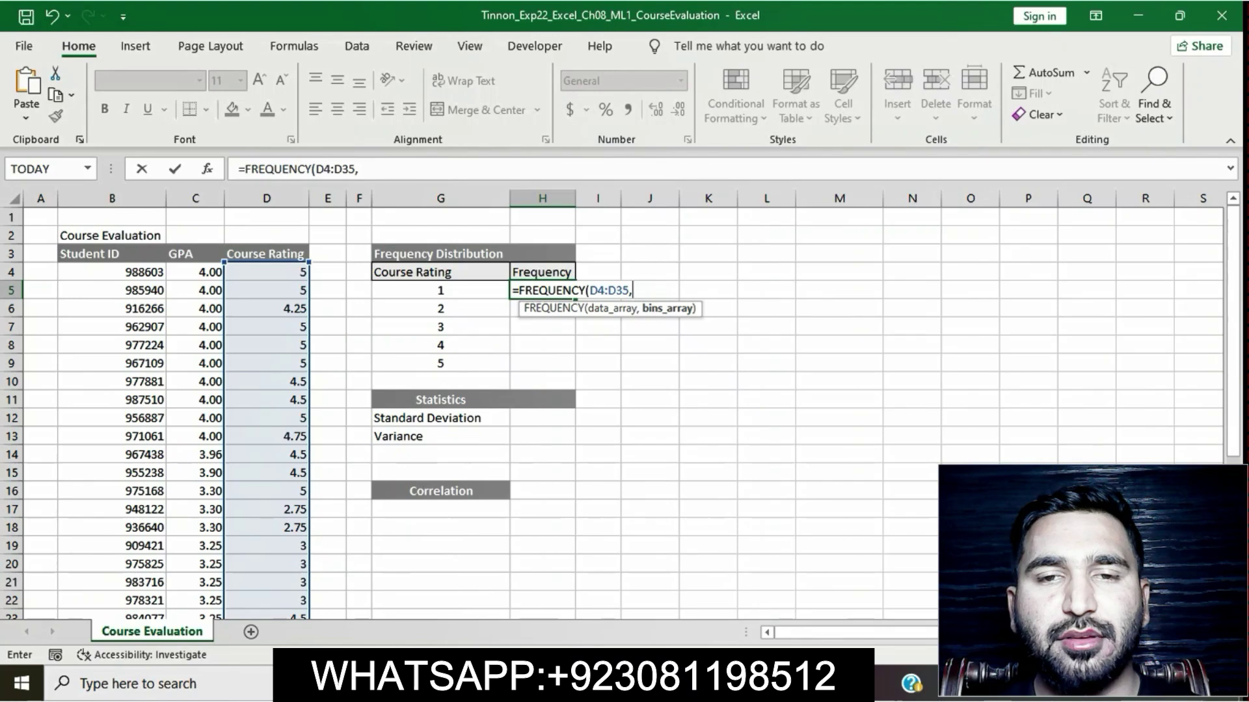
pyautogui.write('G5')
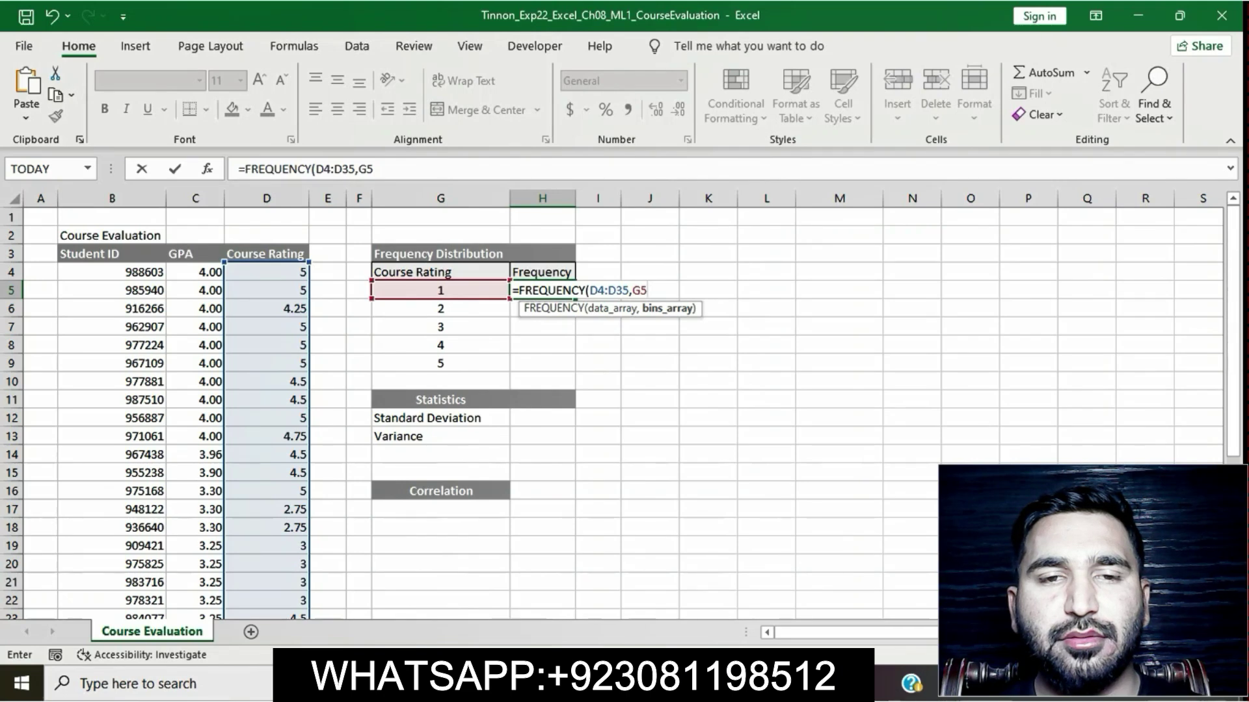
pyautogui.write(':')
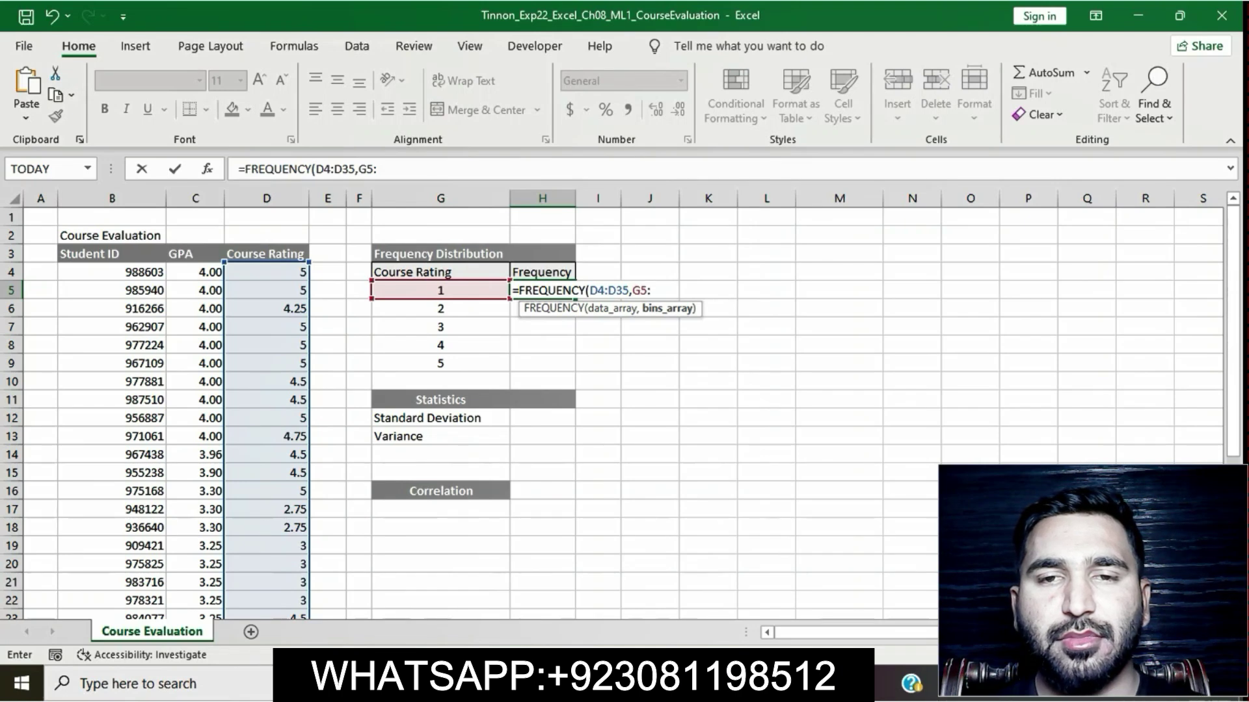
pyautogui.write('G9')
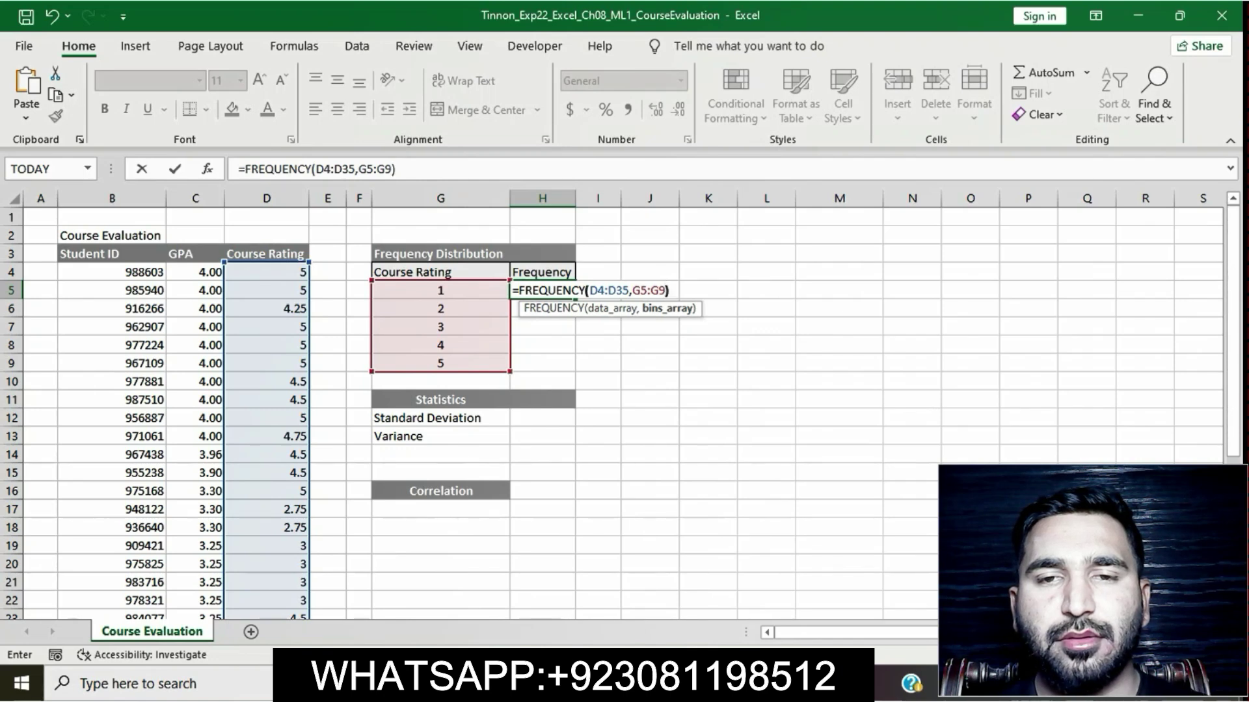
pyautogui.write(')')
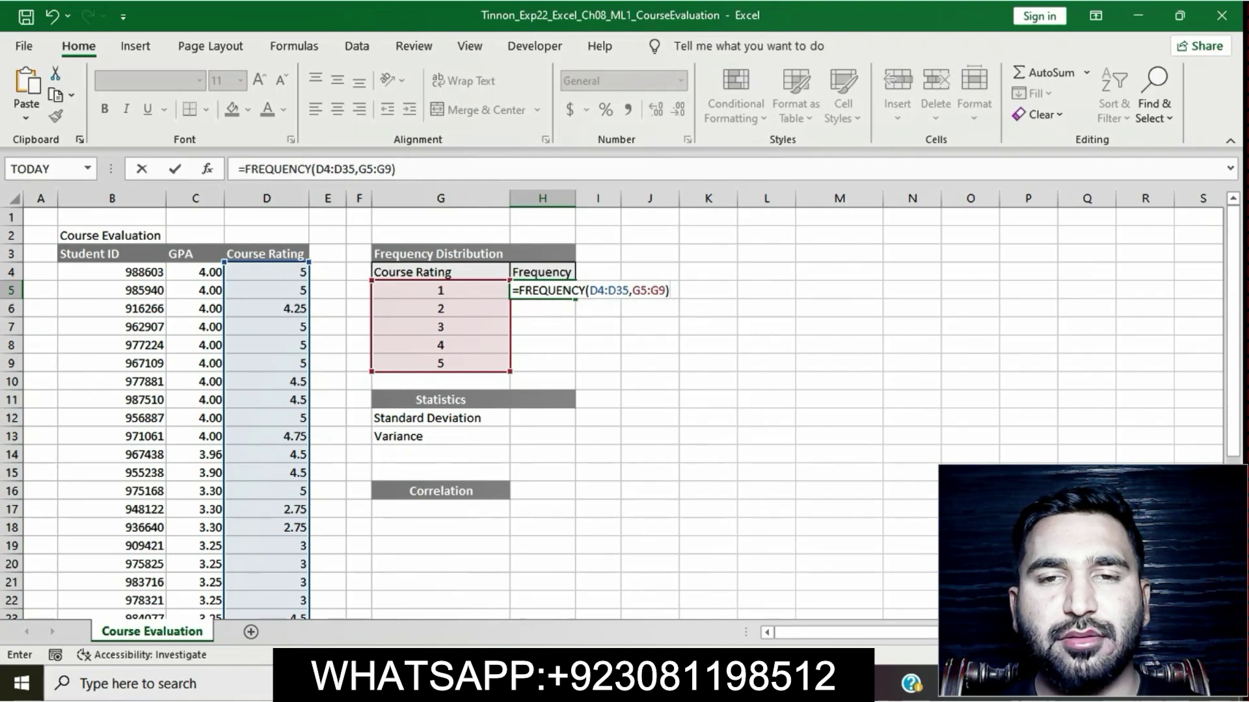
pyautogui.press('Return')
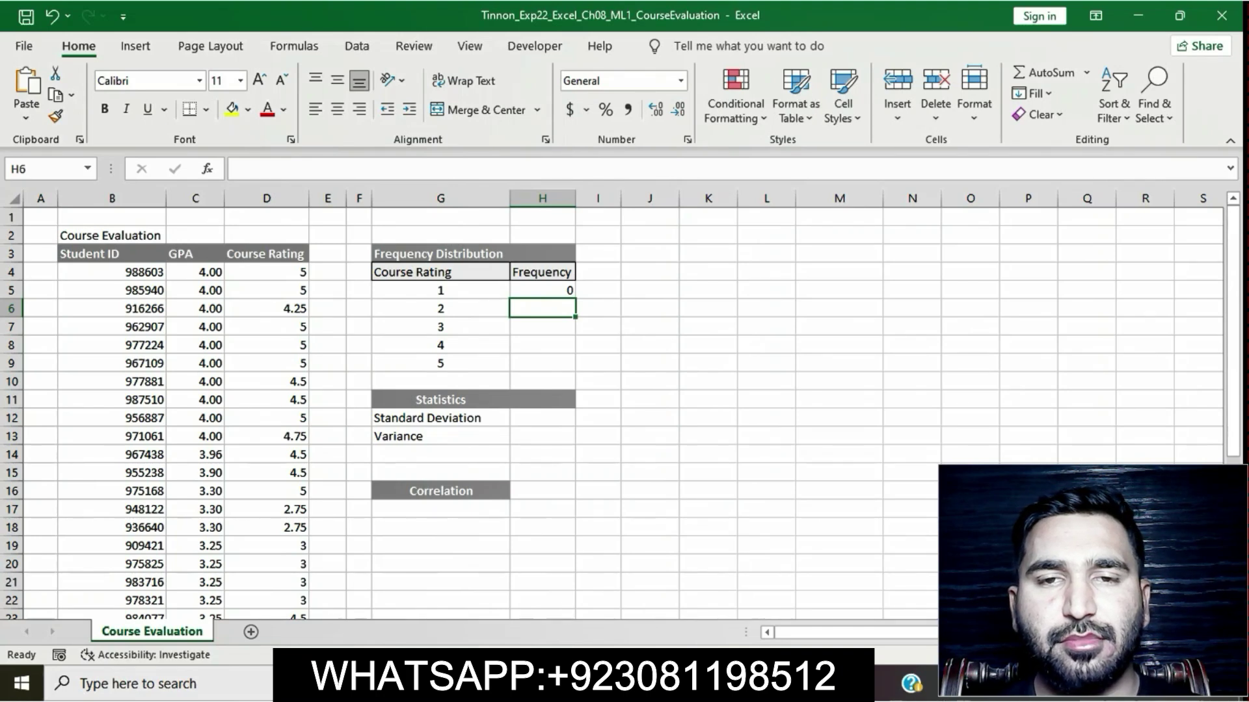
pyautogui.click(541, 290)
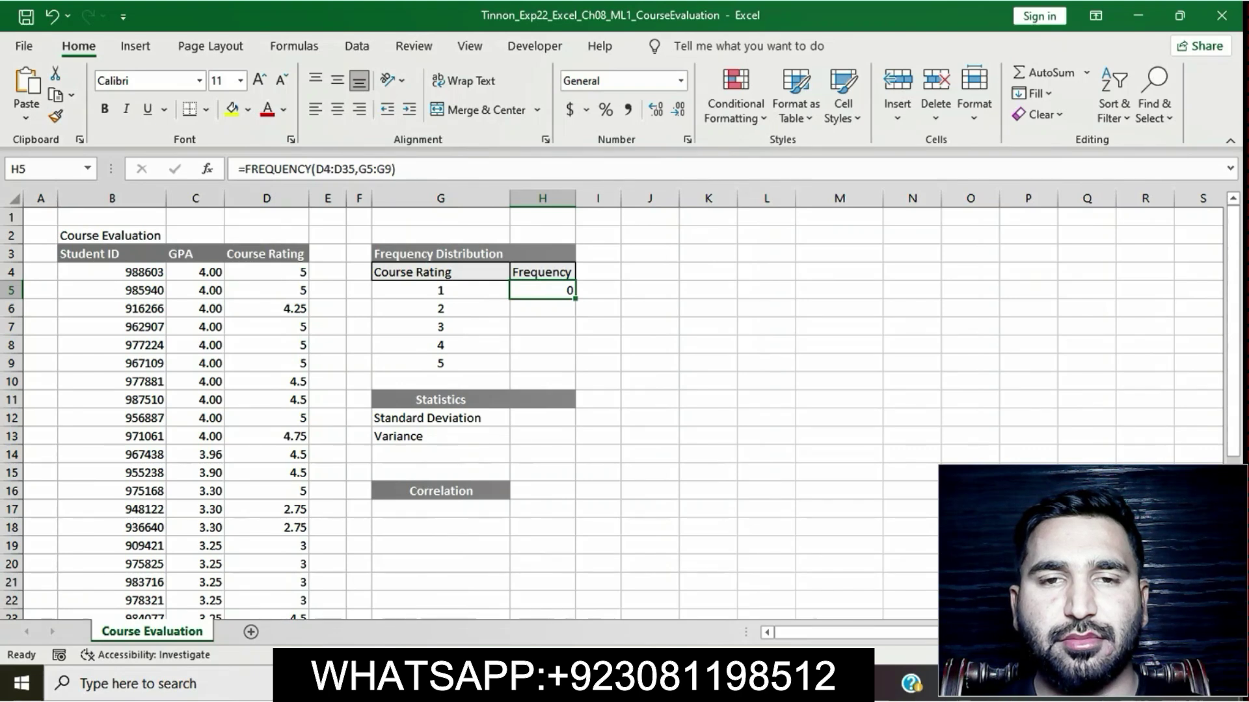
# Switch back to the Word instructions and remove the yellow highlight from the step 2 text.
pyautogui.hotkey('alt', 'Tab')
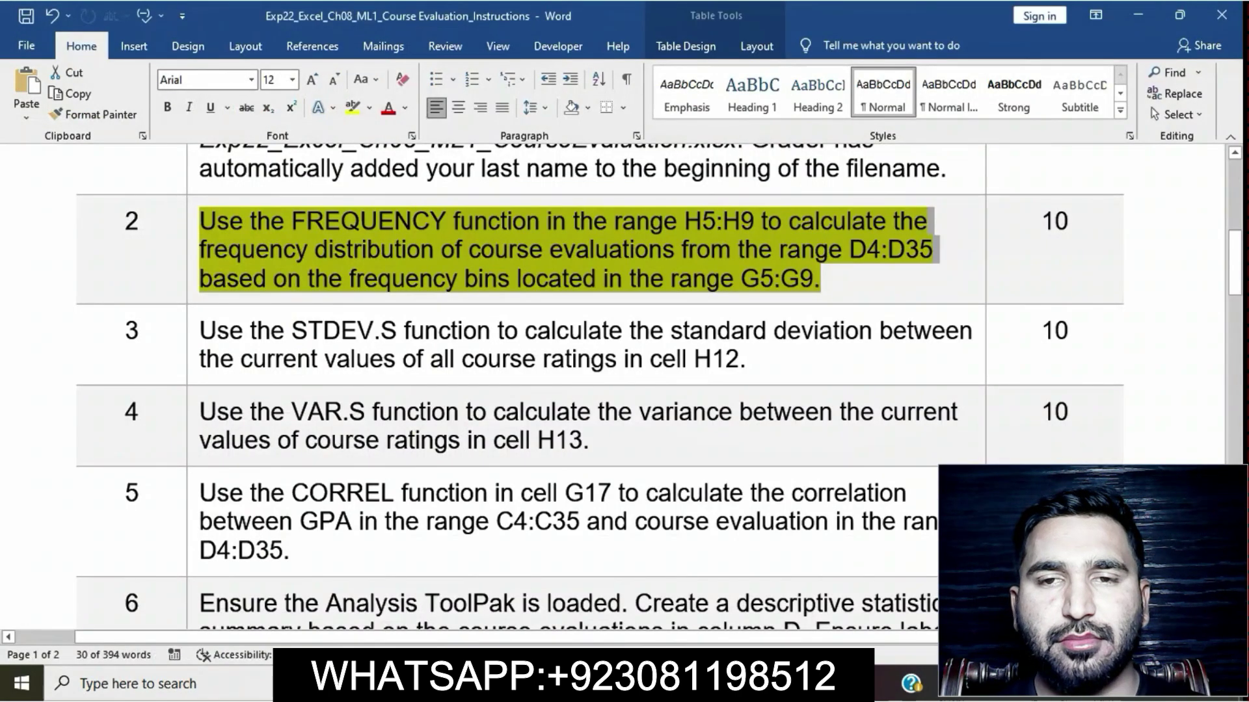
pyautogui.click(649, 279)
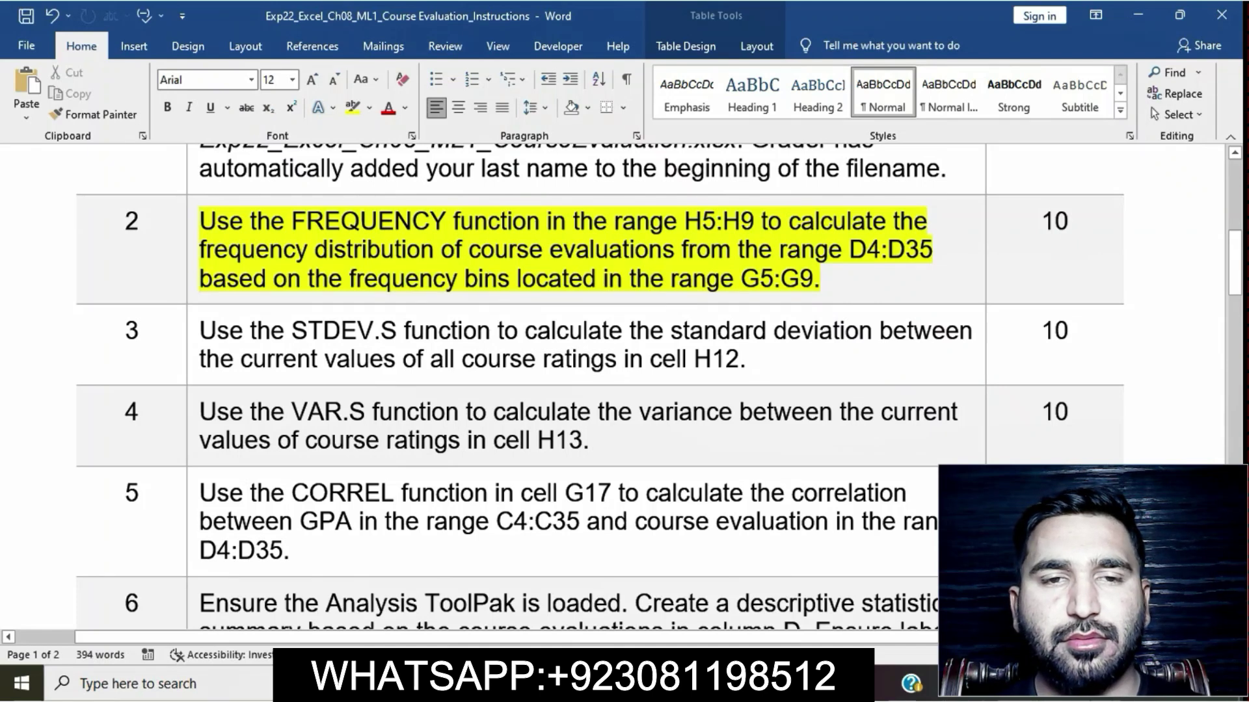
pyautogui.tripleClick(649, 278)
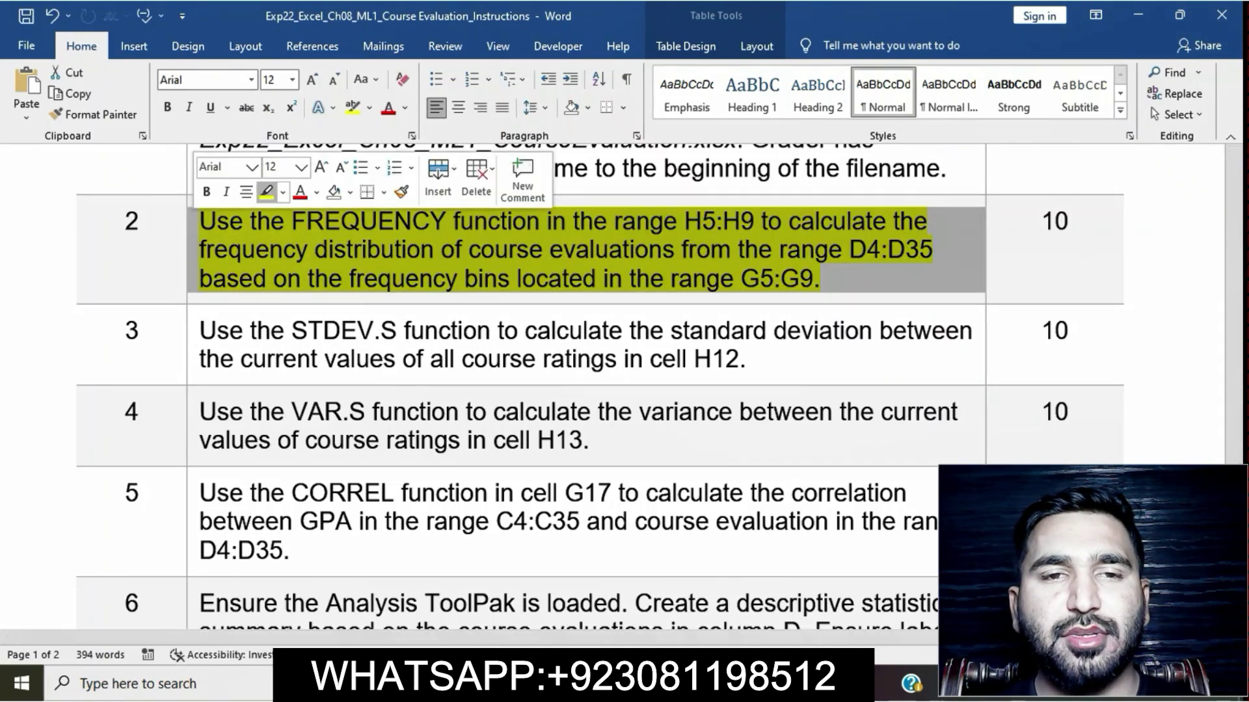
pyautogui.click(266, 192)
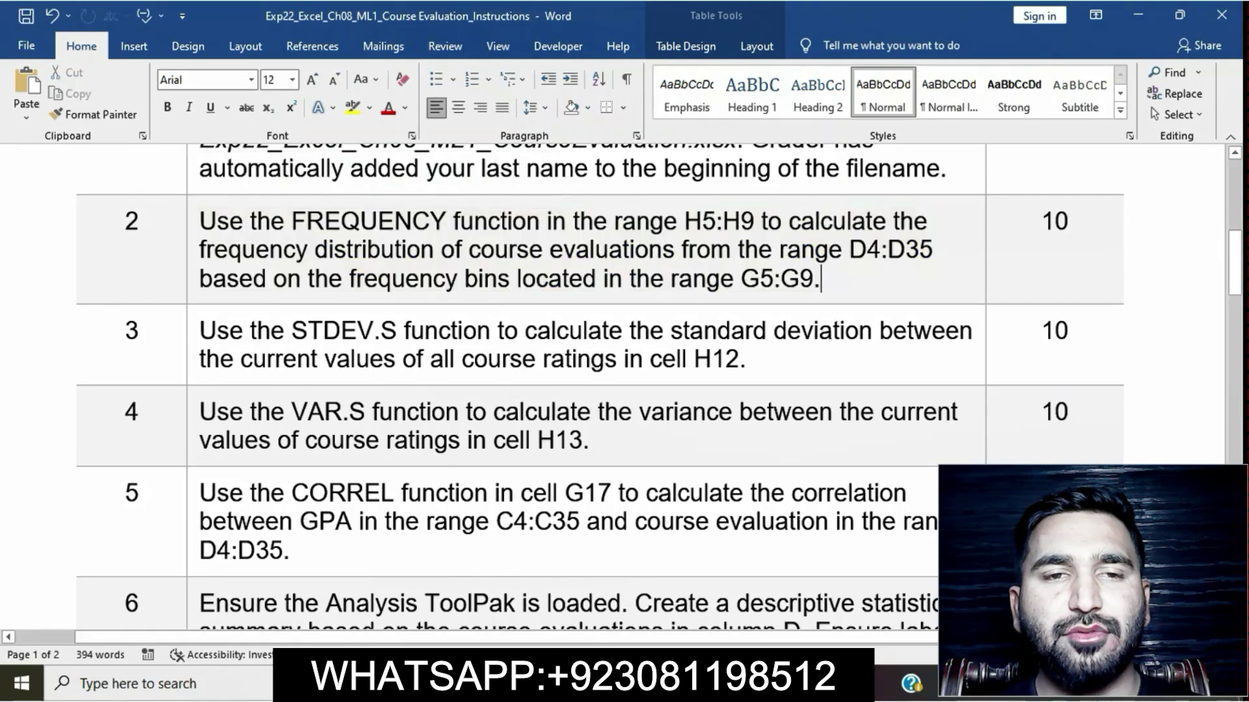
# Highlight the step 3 instruction about the STDEV.S function in yellow and select its text for reading.
pyautogui.scroll(-3, 417, 315)
pyautogui.scroll(-2, 521, 387)
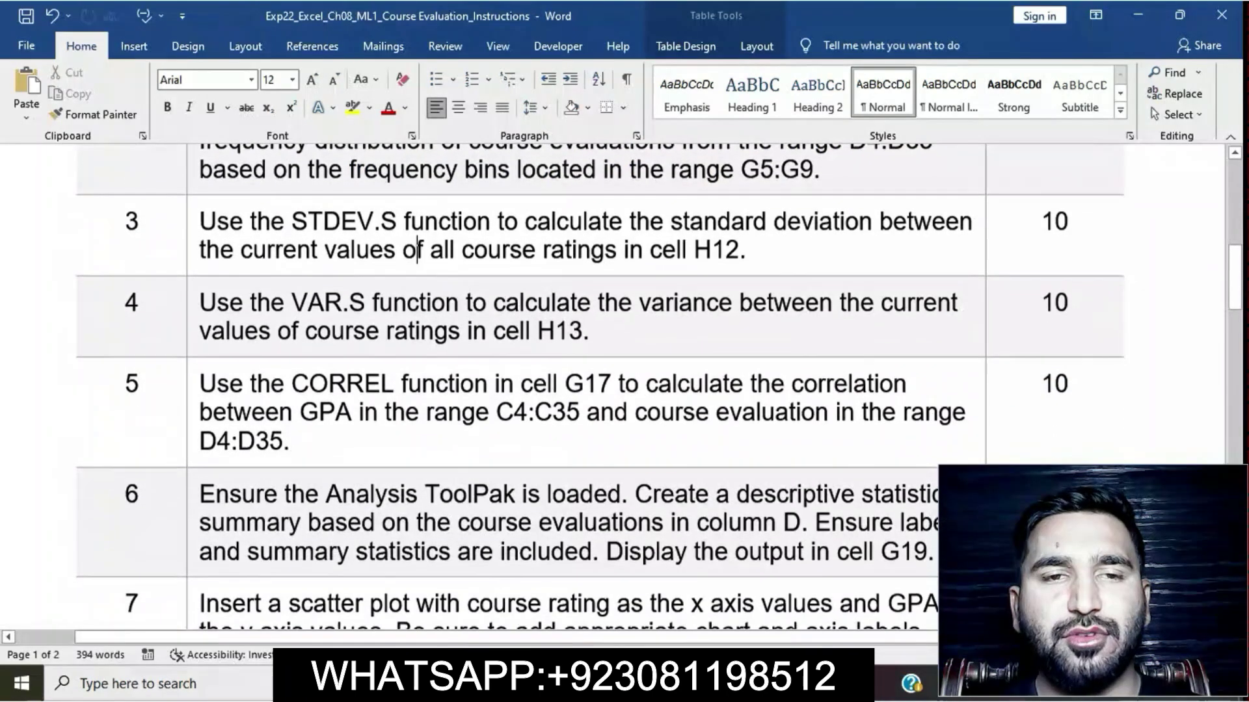
pyautogui.click(193, 236)
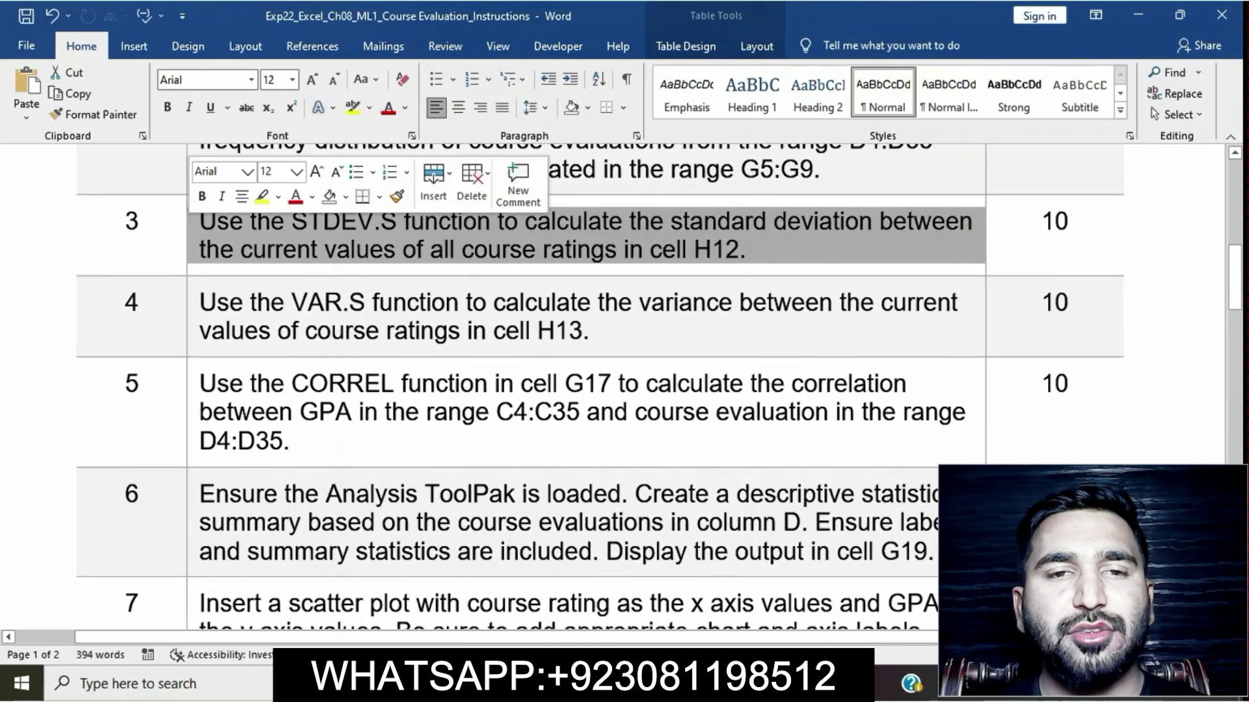
pyautogui.click(262, 196)
pyautogui.click(351, 249)
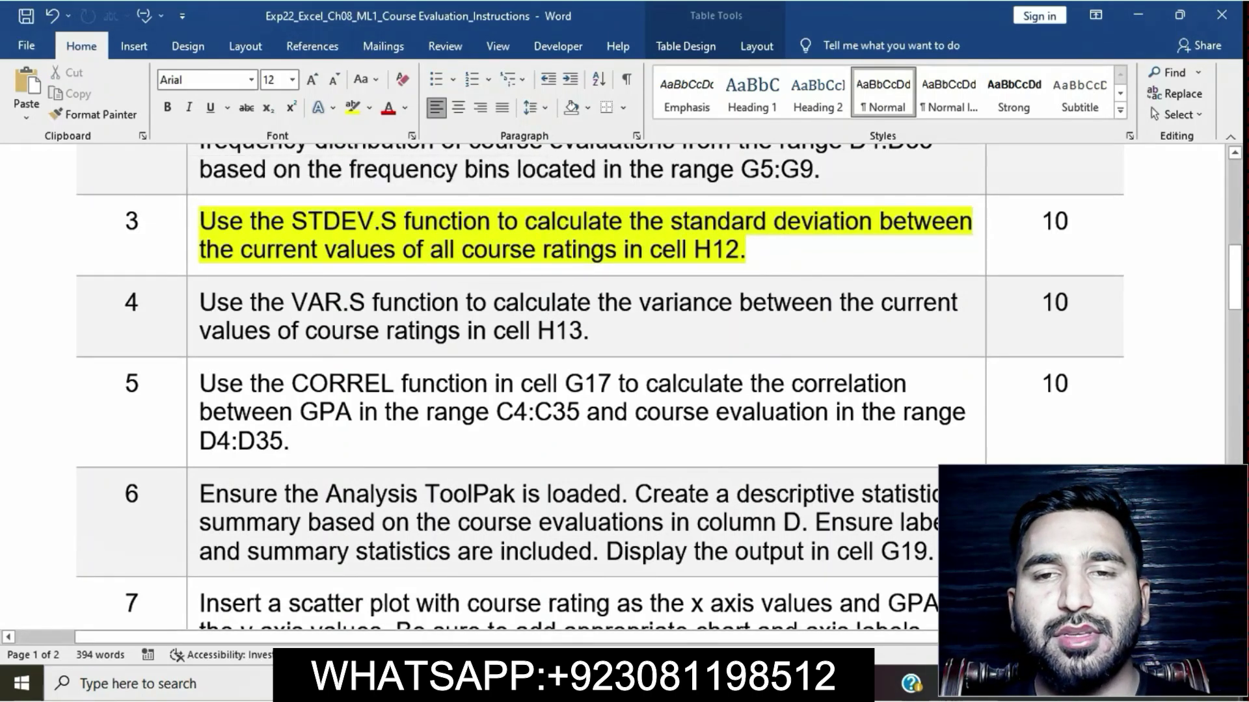
pyautogui.moveTo(201, 221); pyautogui.dragTo(747, 251)
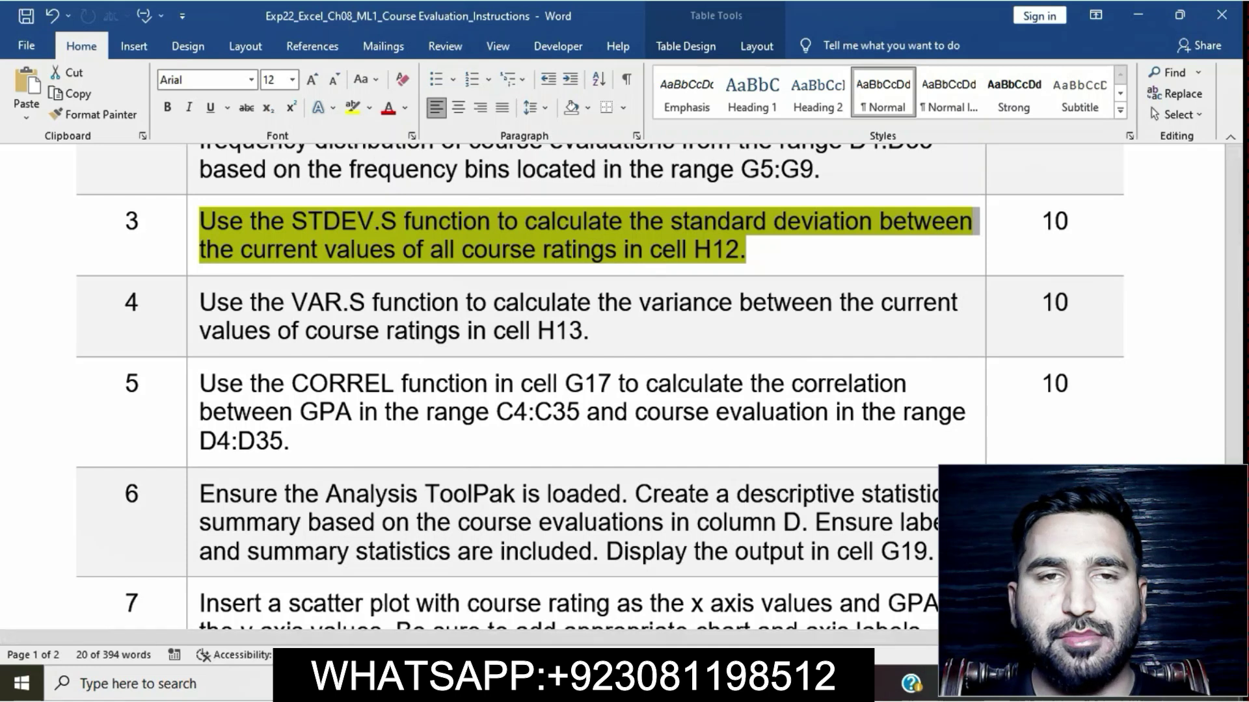
# Switch to the Excel workbook and enter =STDEV.S(D4:D35) in cell H12 for the standard deviation.
pyautogui.hotkey('alt', 'Tab')
pyautogui.click(542, 418)
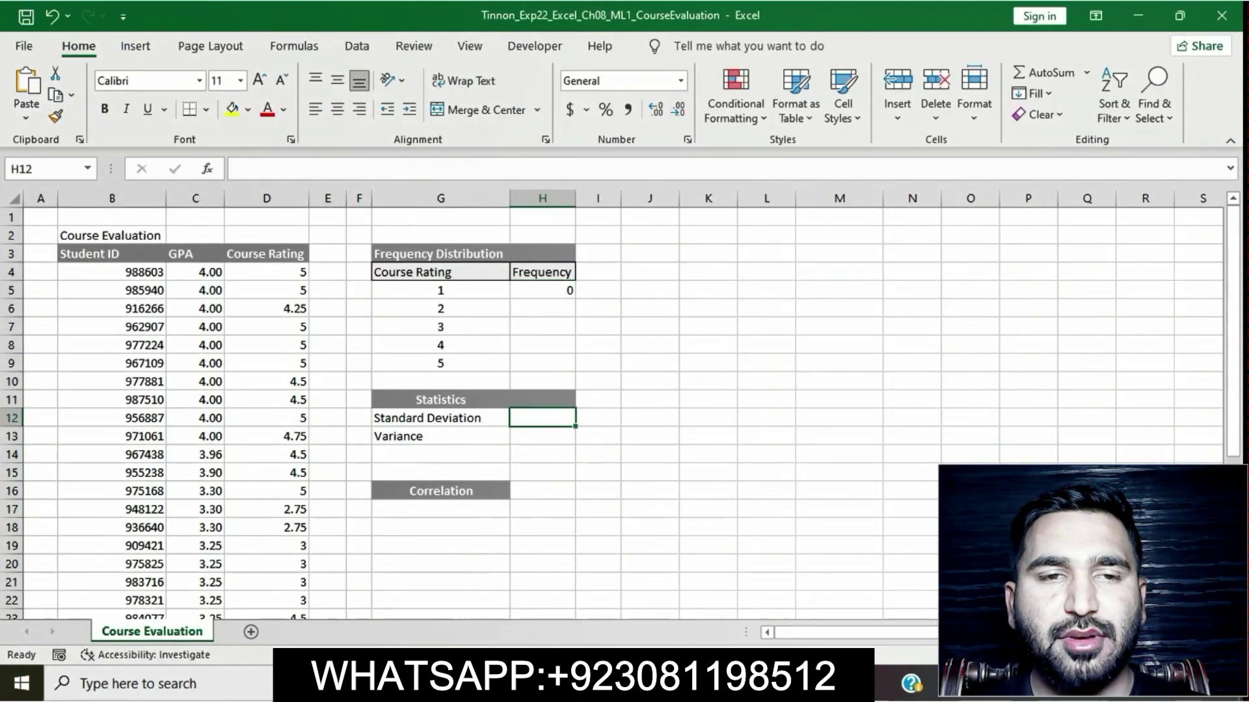
pyautogui.write('=')
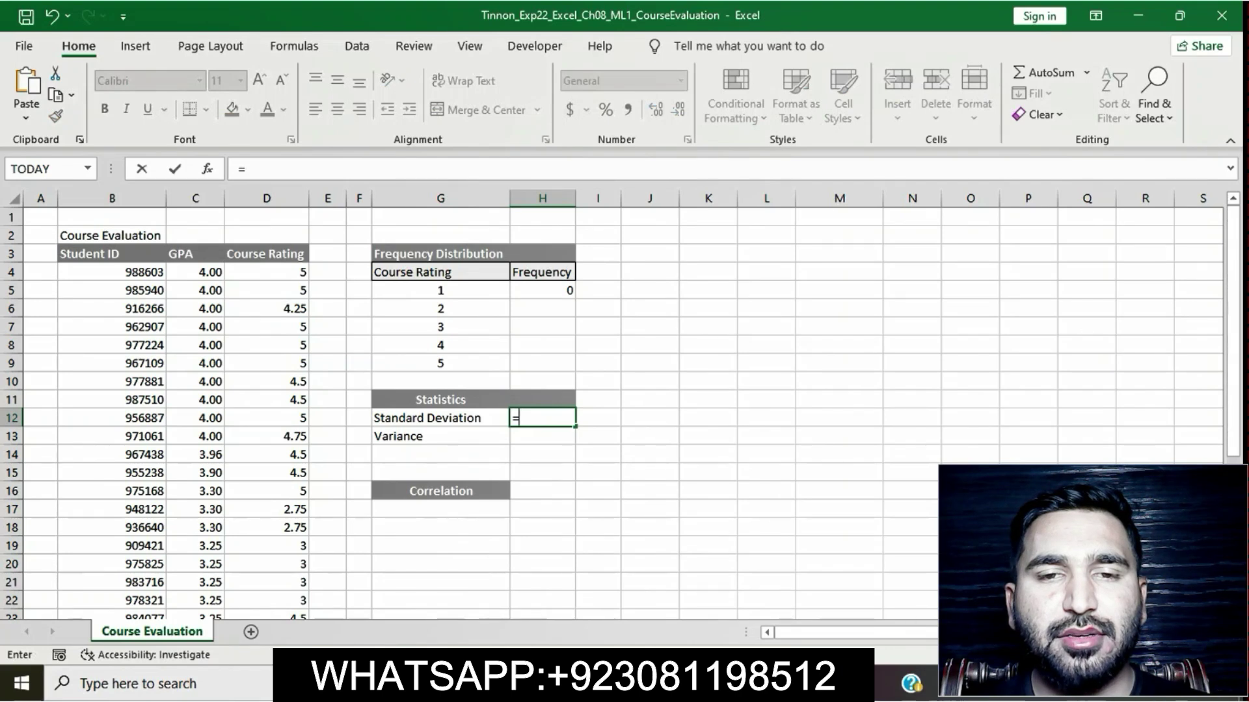
pyautogui.write('ST')
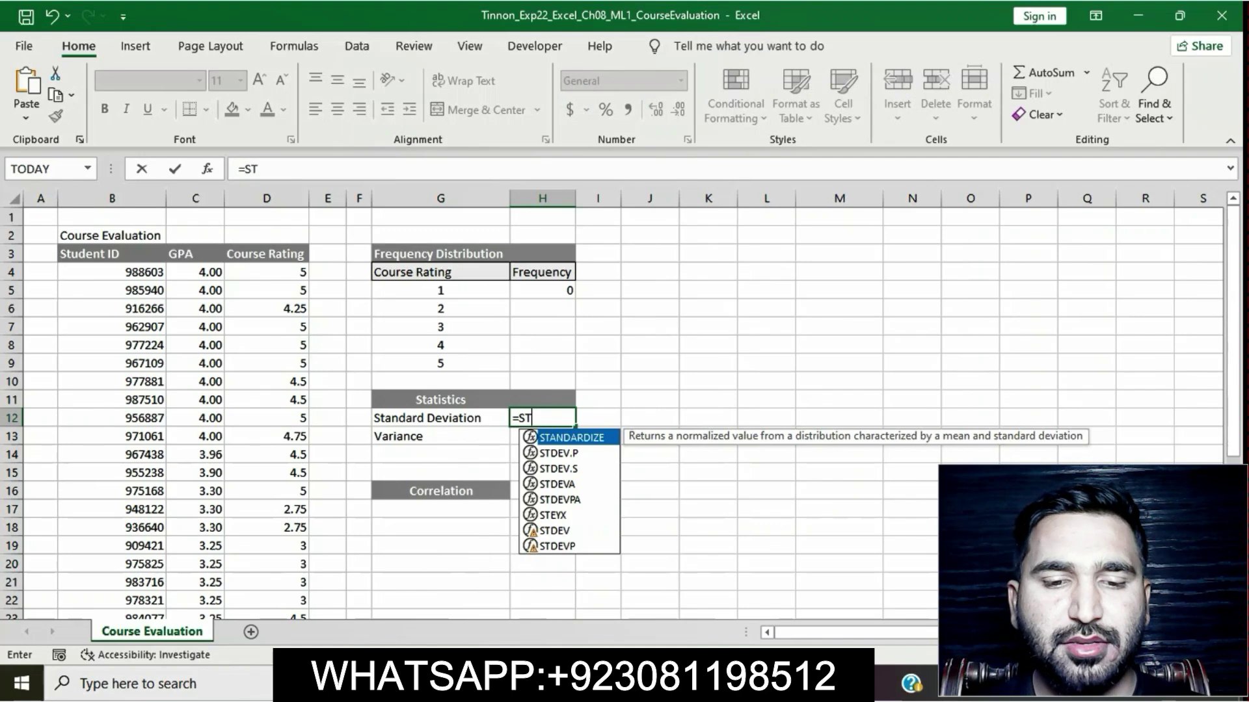
pyautogui.write('D')
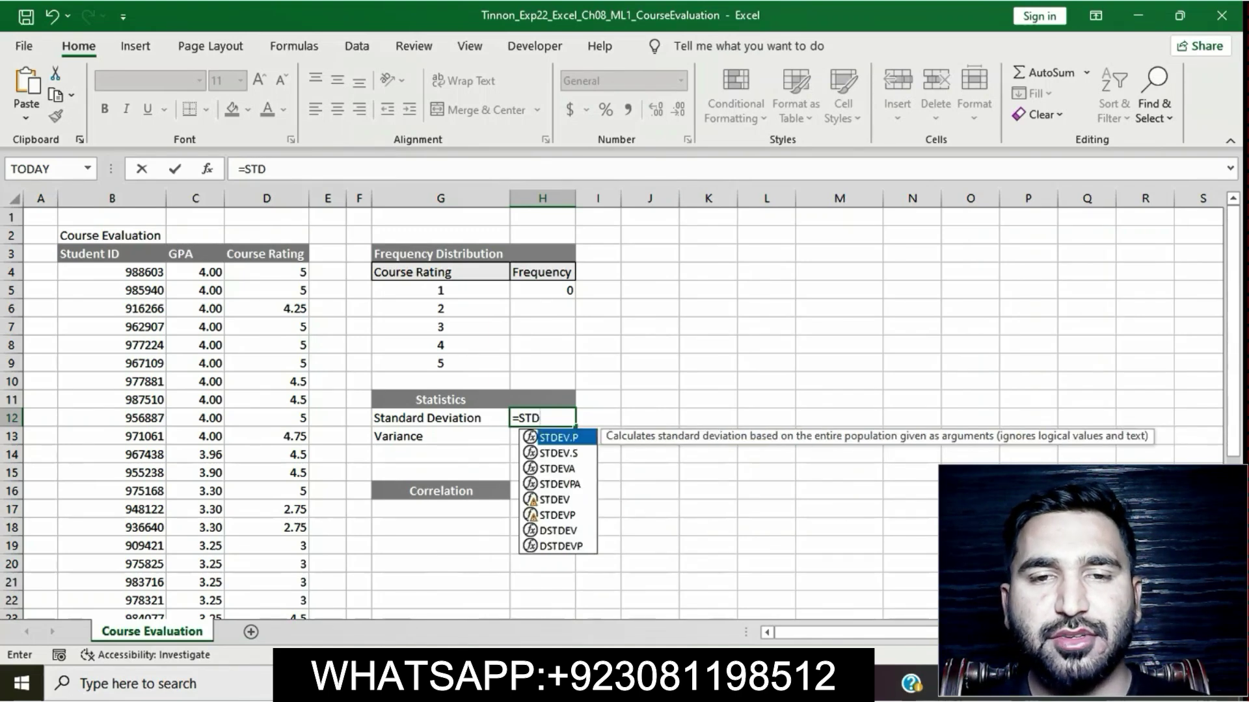
pyautogui.write('E')
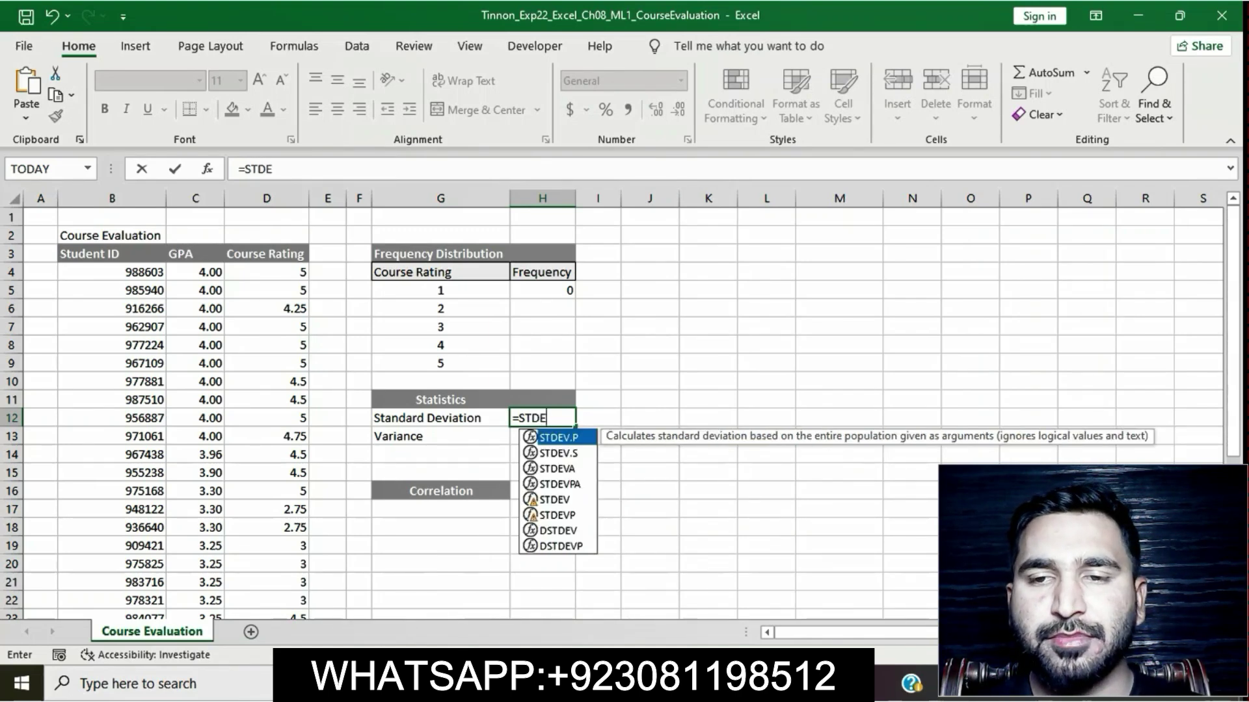
pyautogui.write('V')
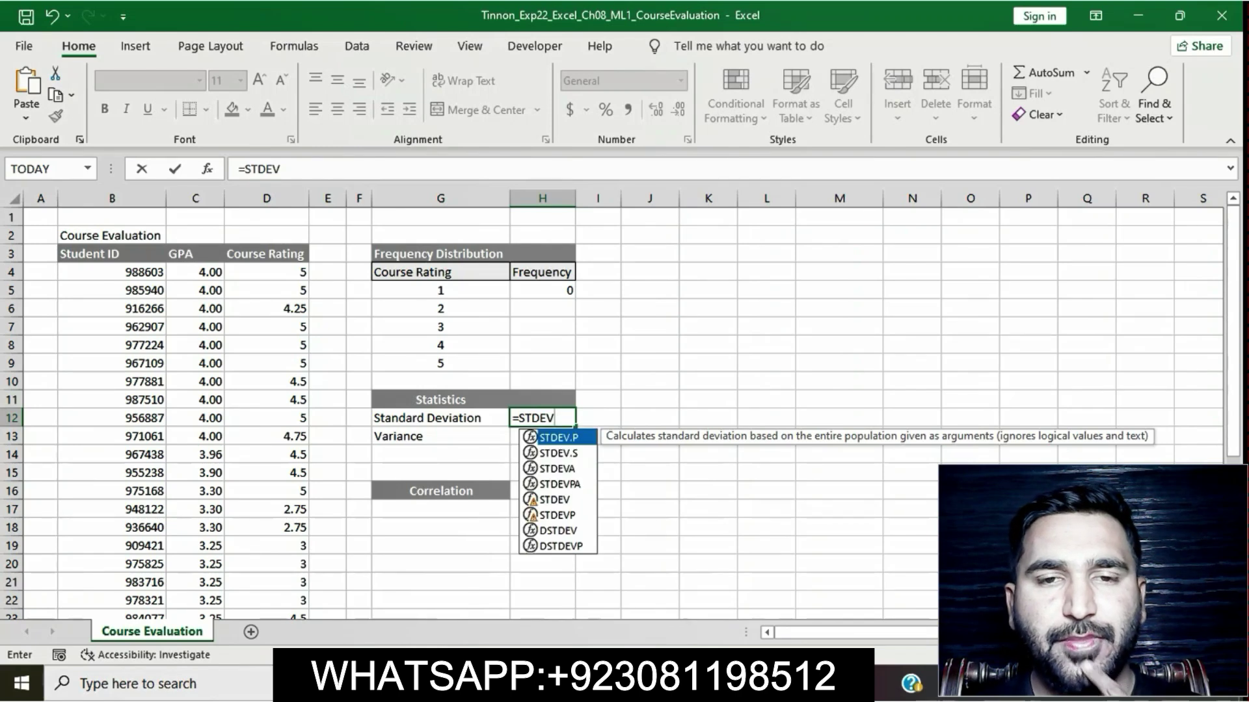
pyautogui.write('.')
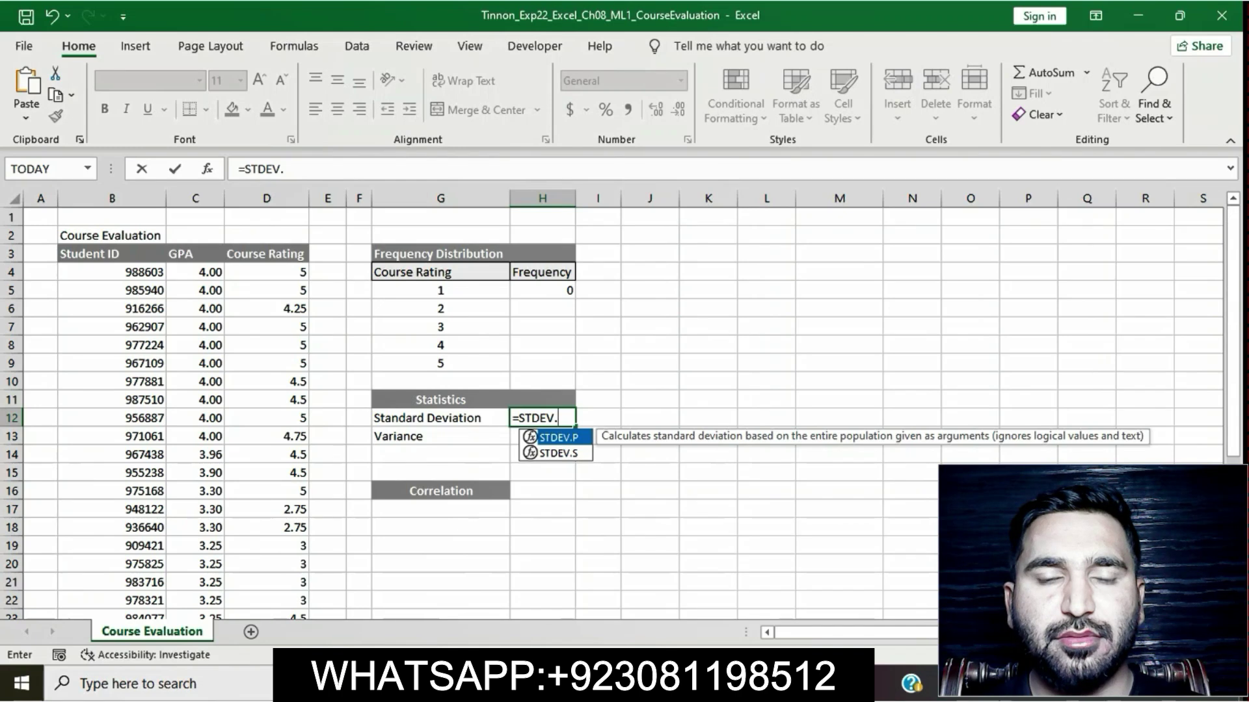
pyautogui.press('Down')
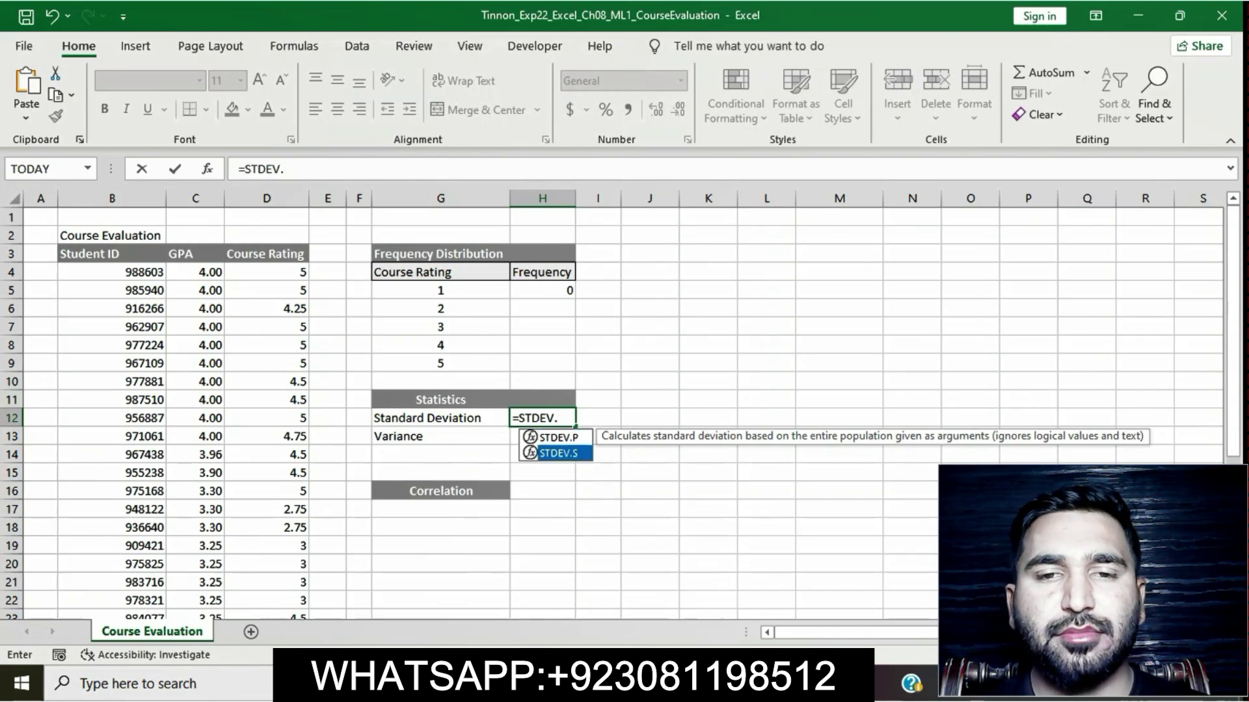
pyautogui.press('Tab')
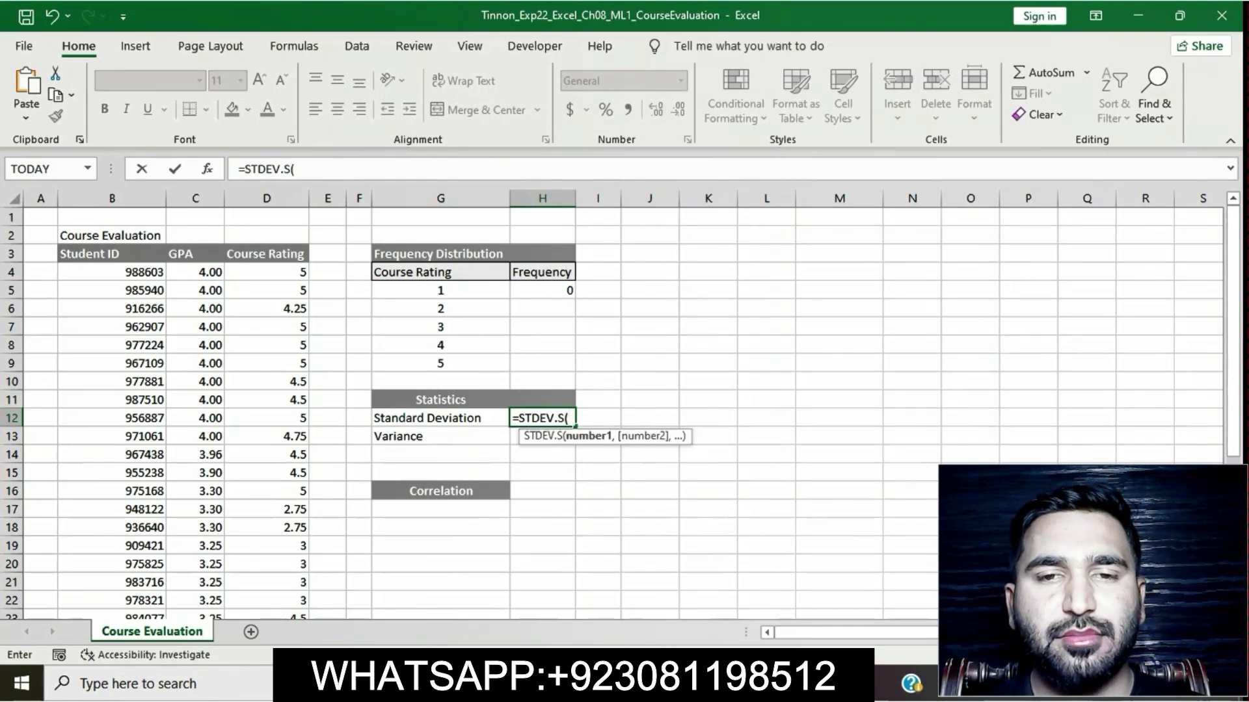
pyautogui.write('D')
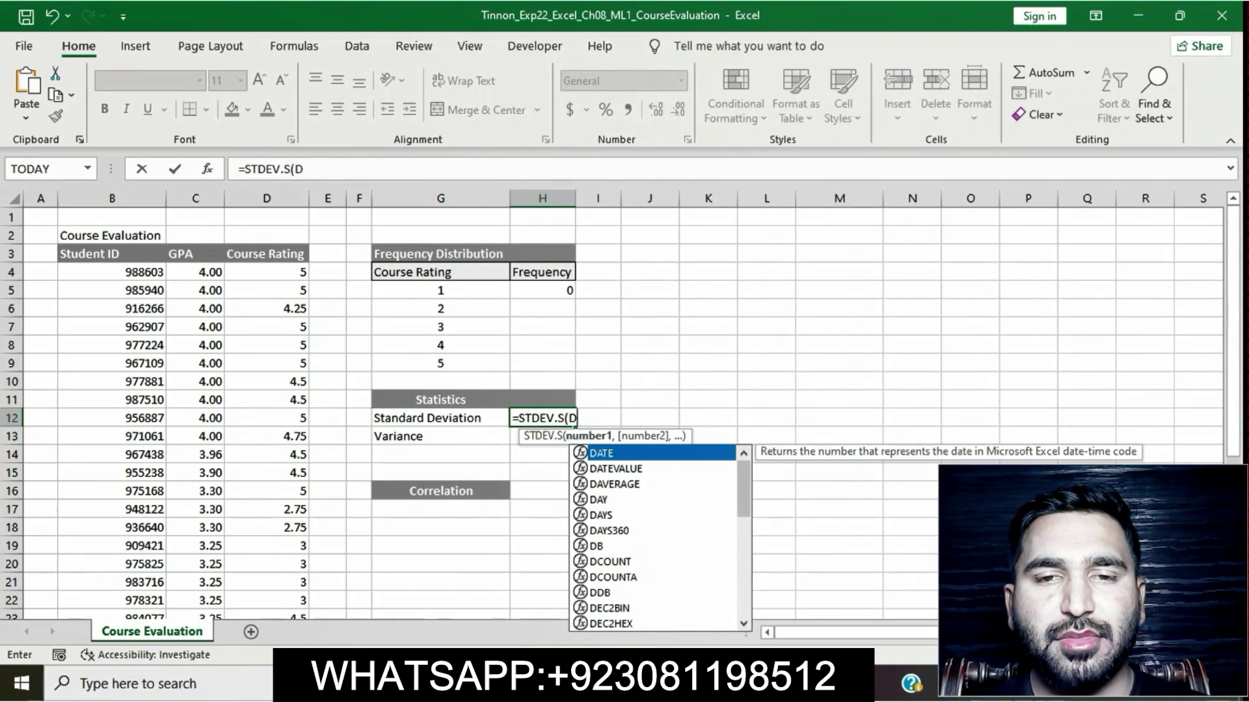
pyautogui.write('4:')
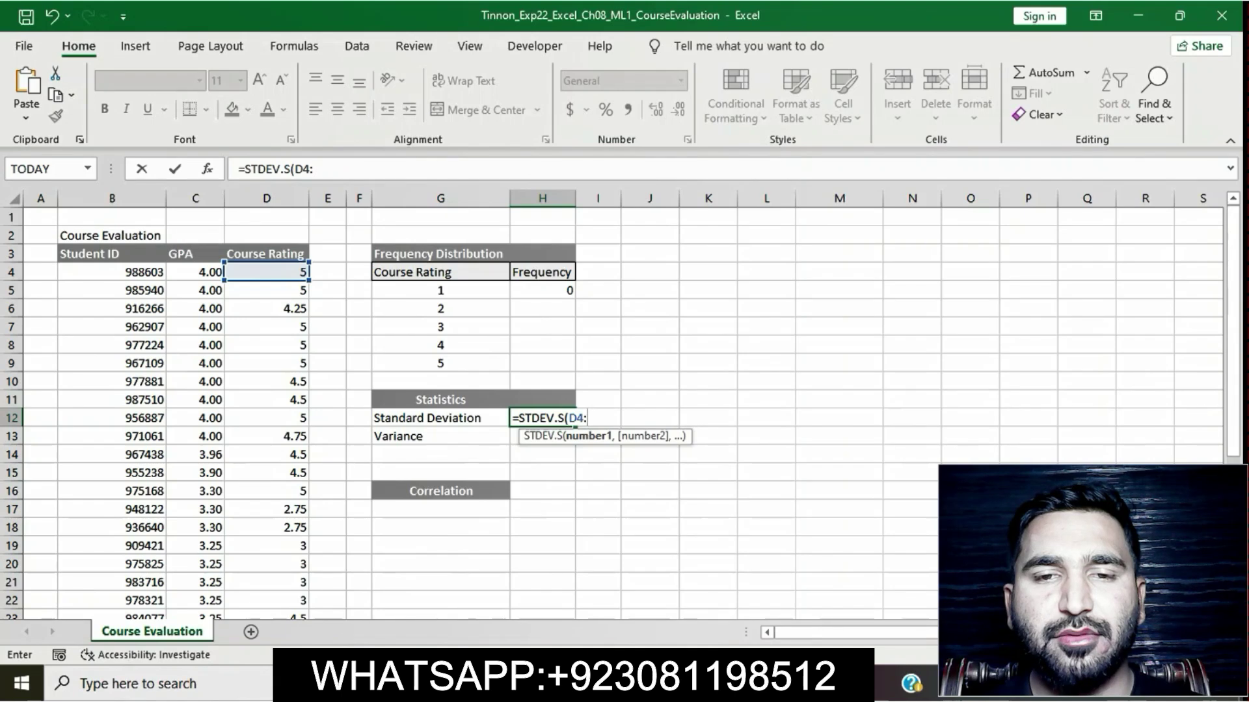
pyautogui.write('D35')
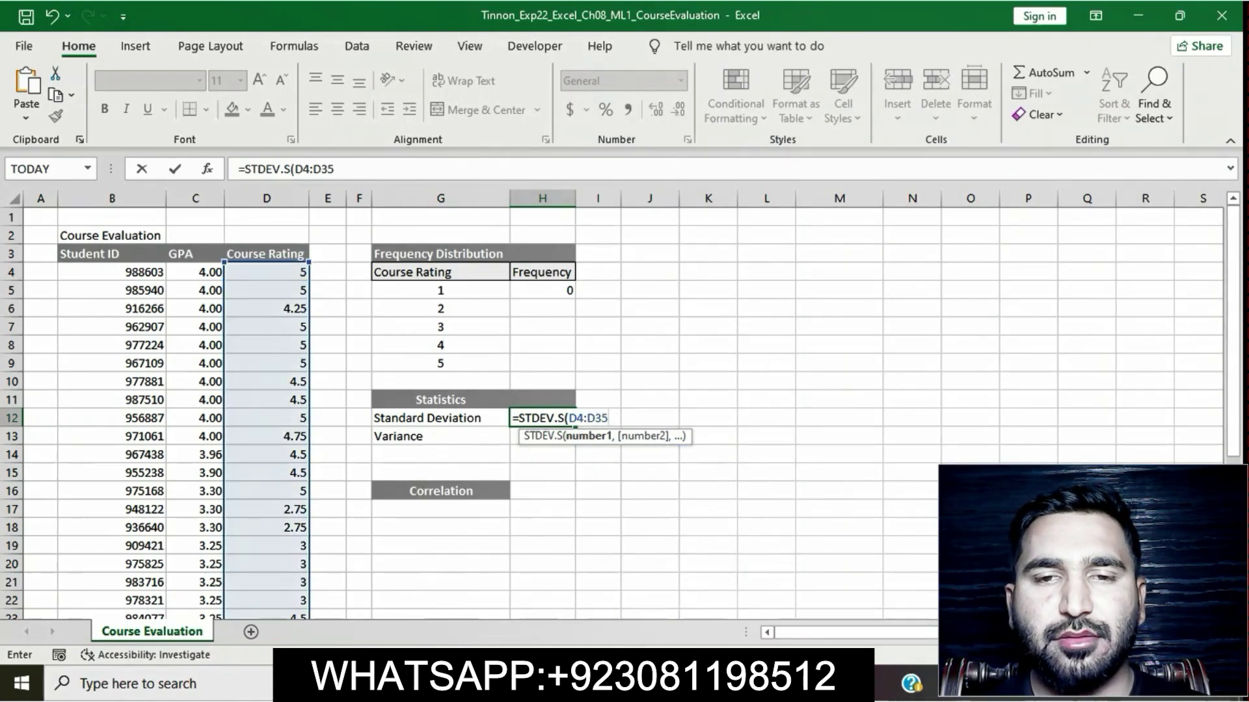
pyautogui.write(')')
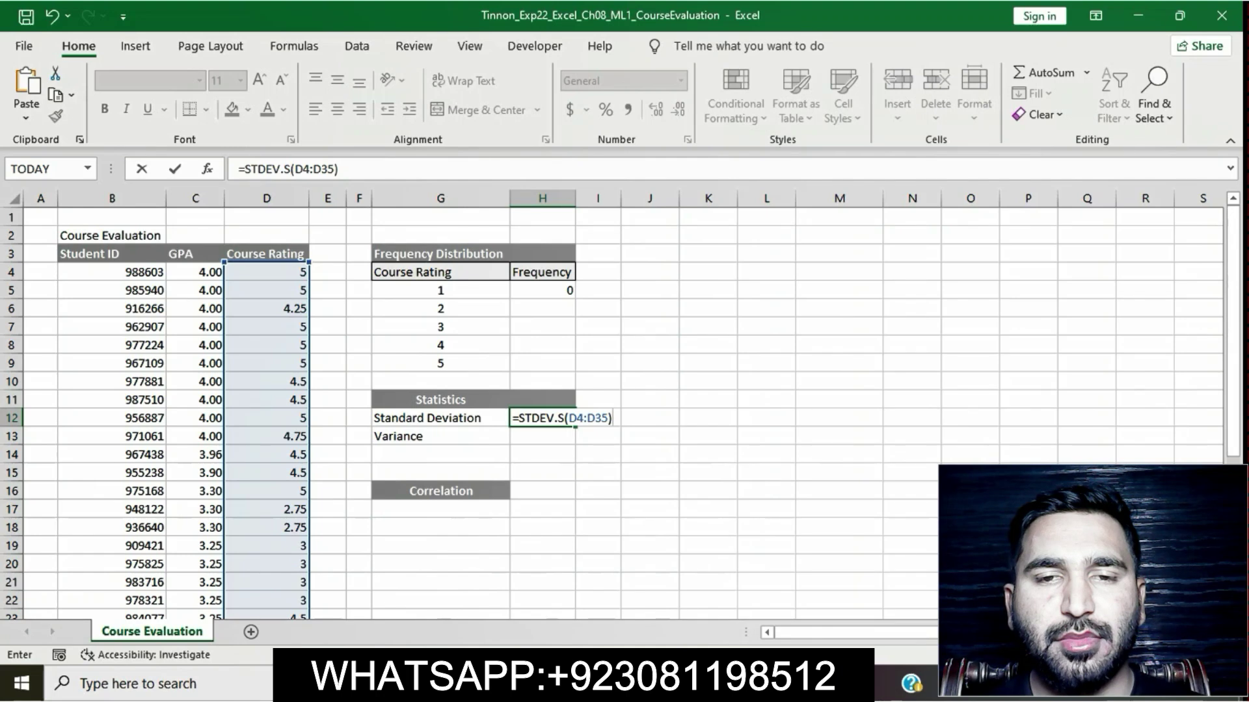
pyautogui.press('Return')
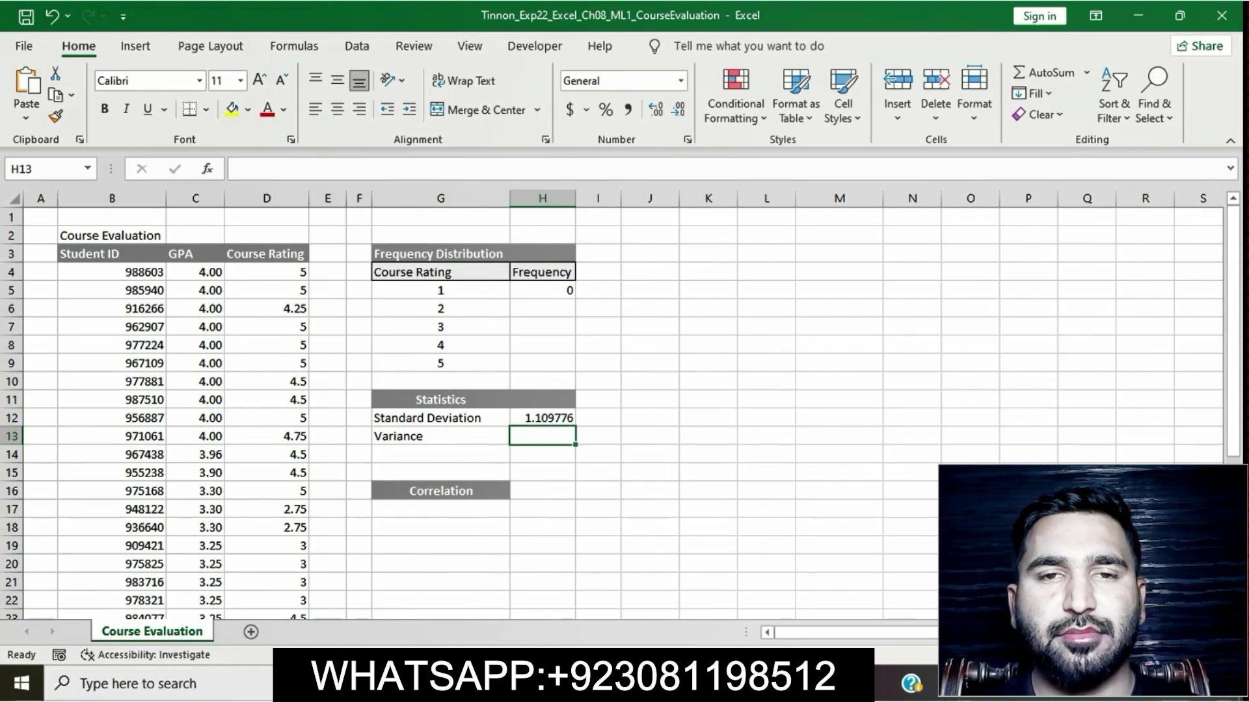
# Return to the Word instructions and remove the yellow highlight from the step 3 text.
pyautogui.hotkey('alt', 'Tab')
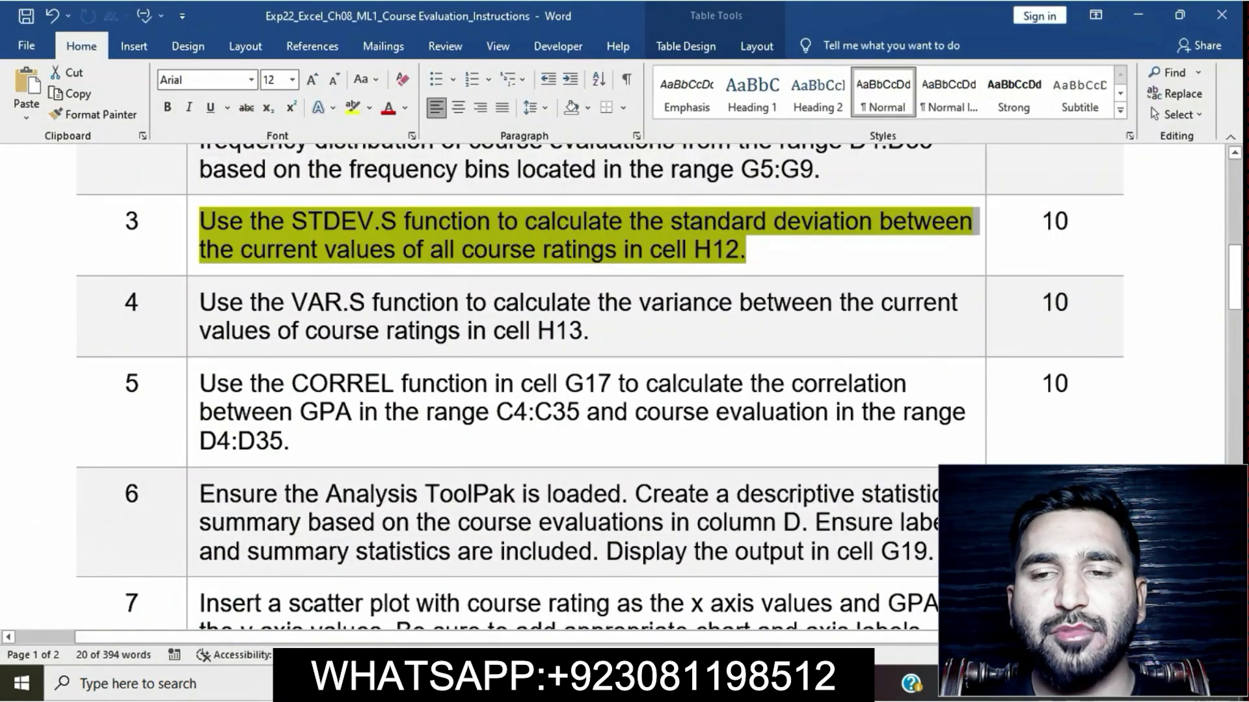
pyautogui.click(478, 222)
pyautogui.click(193, 224)
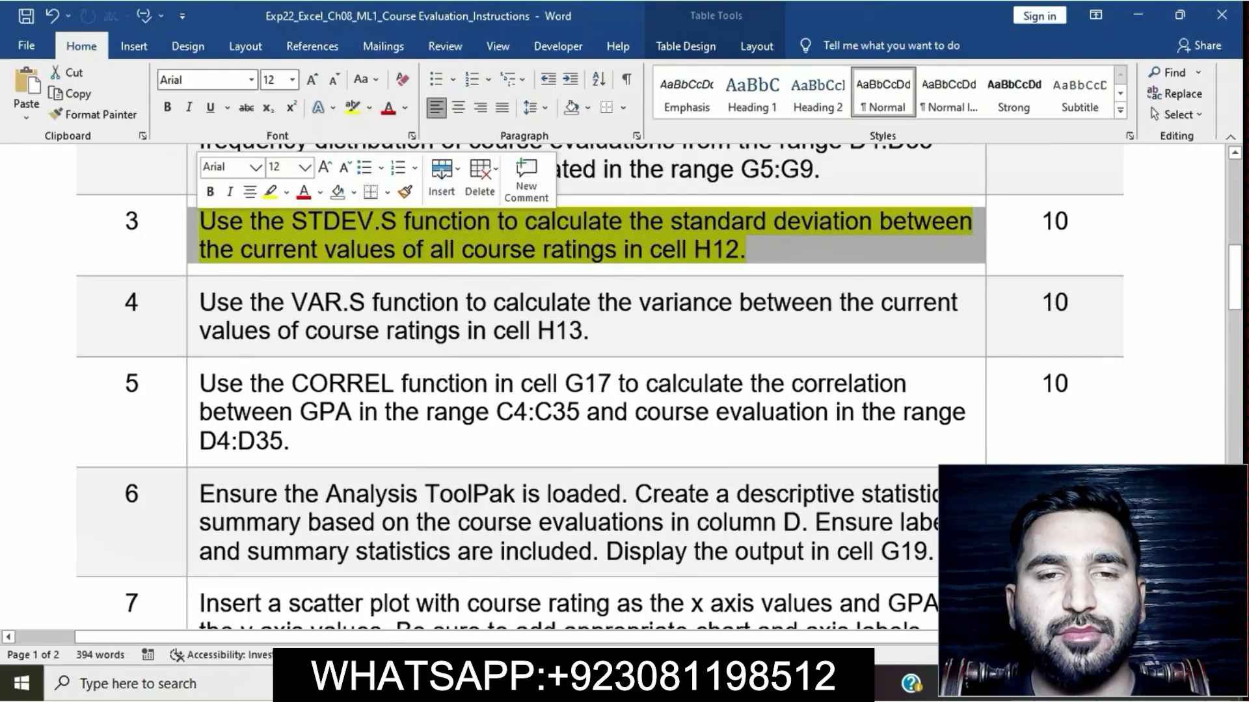
pyautogui.click(270, 192)
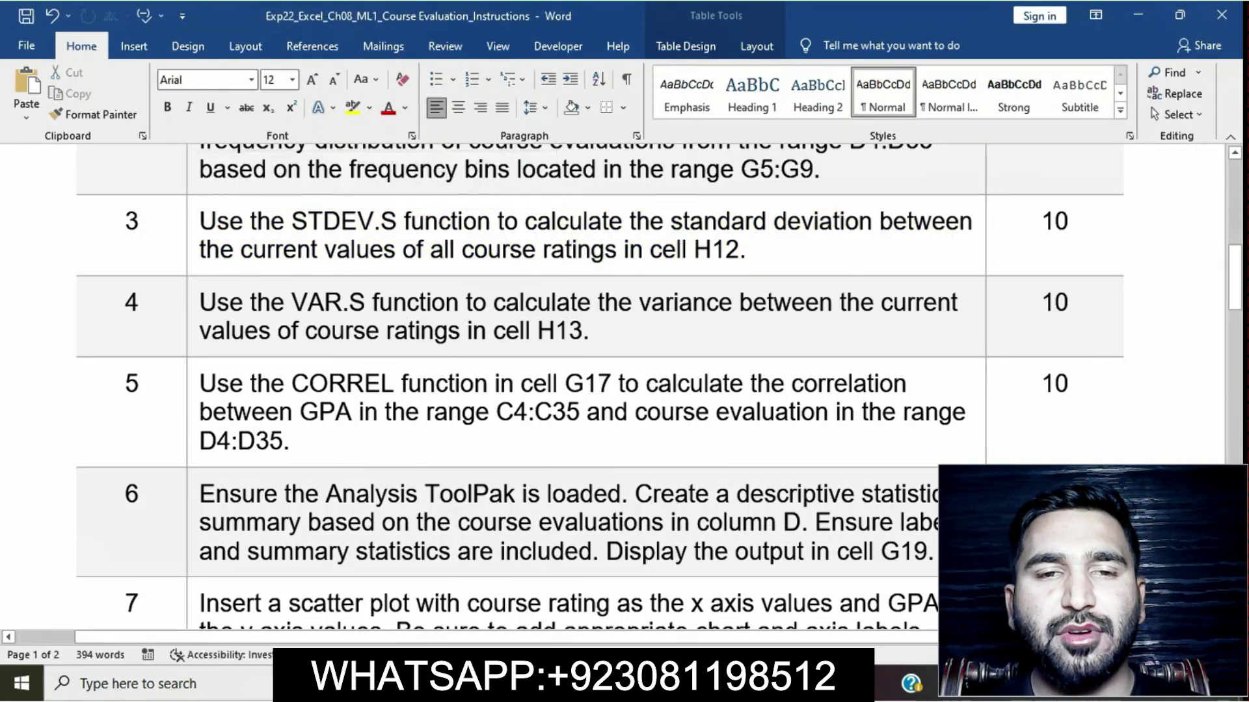
pyautogui.click(324, 250)
# Highlight the step 4 instruction about the VAR.S function in yellow and select its text for reading.
pyautogui.scroll(-3, 585, 390)
pyautogui.click(200, 195)
pyautogui.click(193, 208)
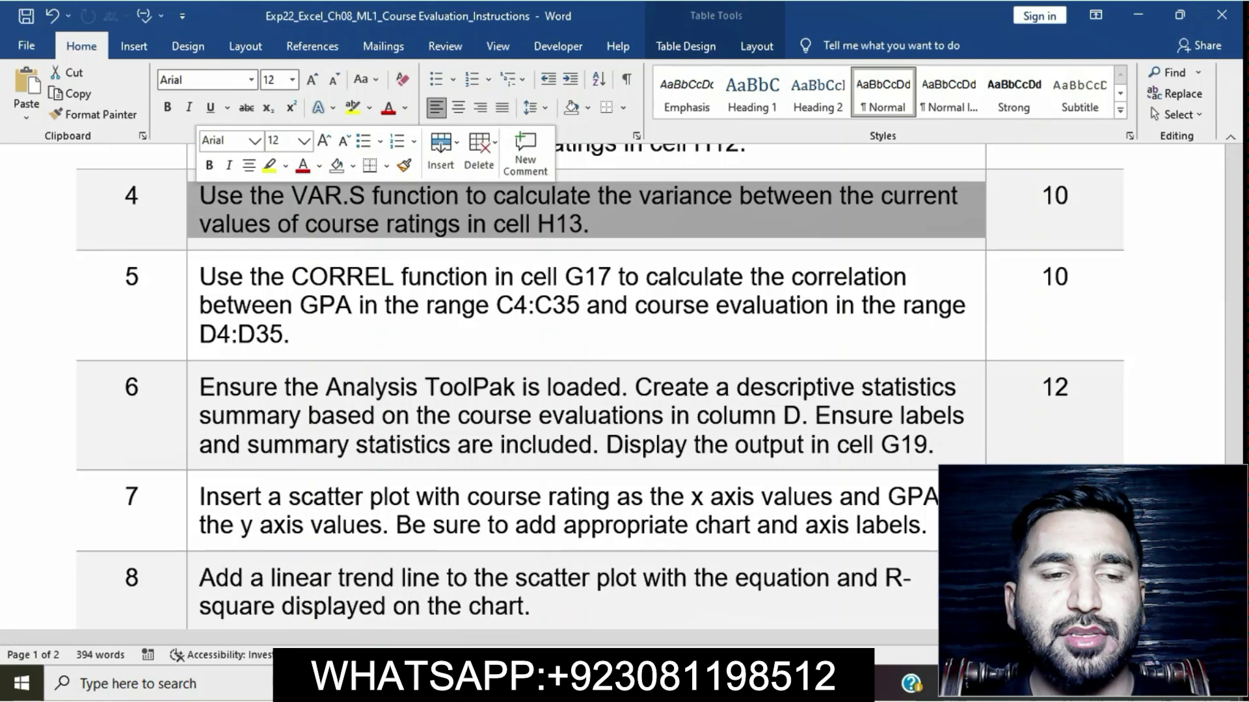
pyautogui.click(269, 166)
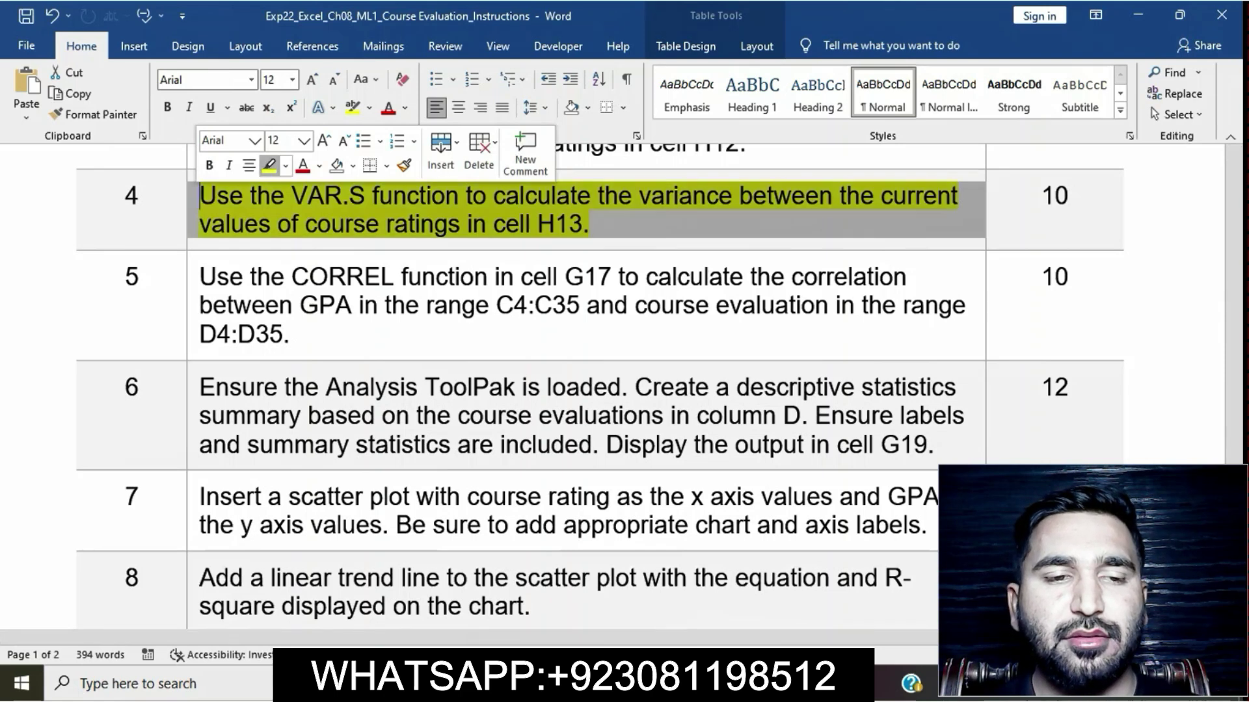
pyautogui.click(346, 224)
pyautogui.moveTo(200, 196); pyautogui.dragTo(591, 229)
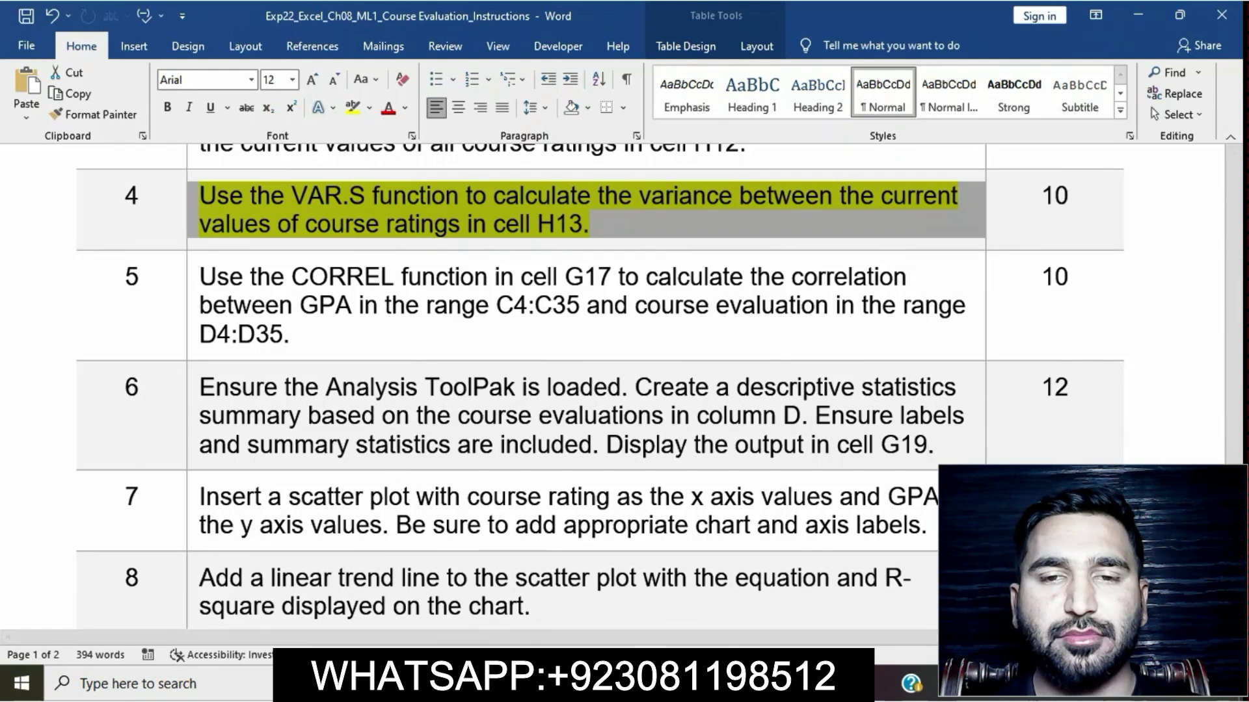
# Enter =VAR.S(D4:D35) in cell H13 of the Excel workbook for the variance and return to the Word instructions.
pyautogui.hotkey('alt', 'Tab')
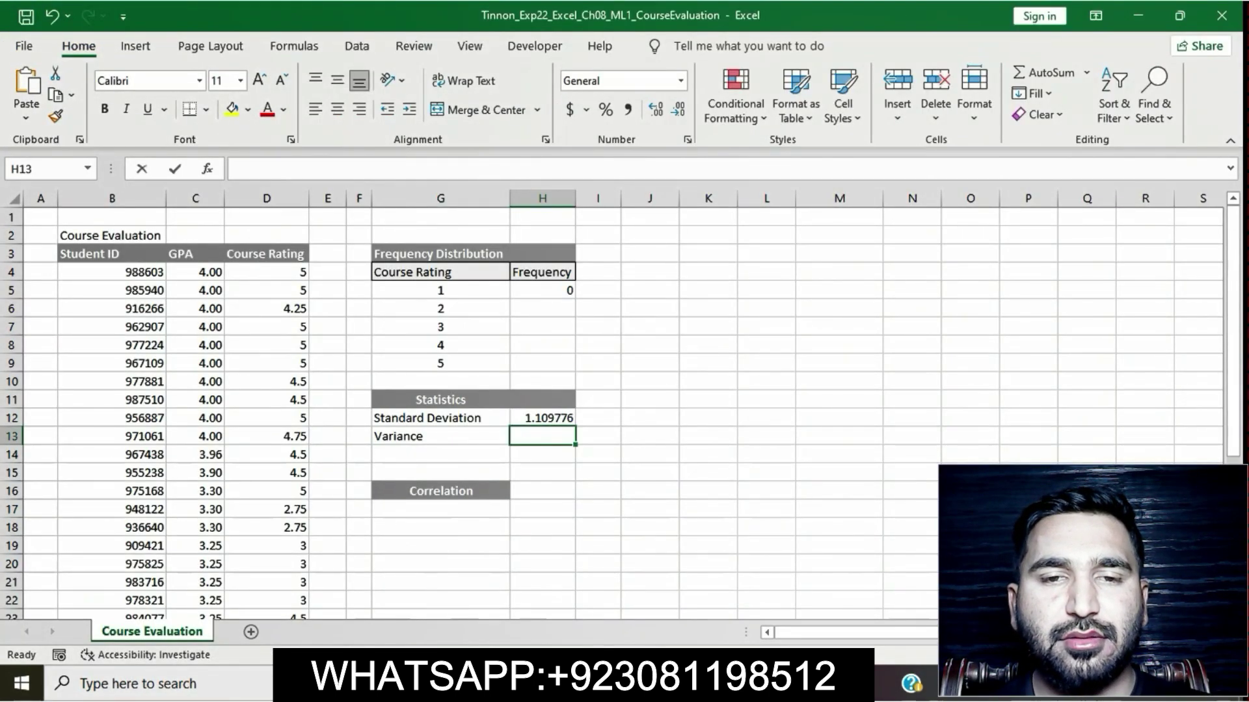
pyautogui.write('=')
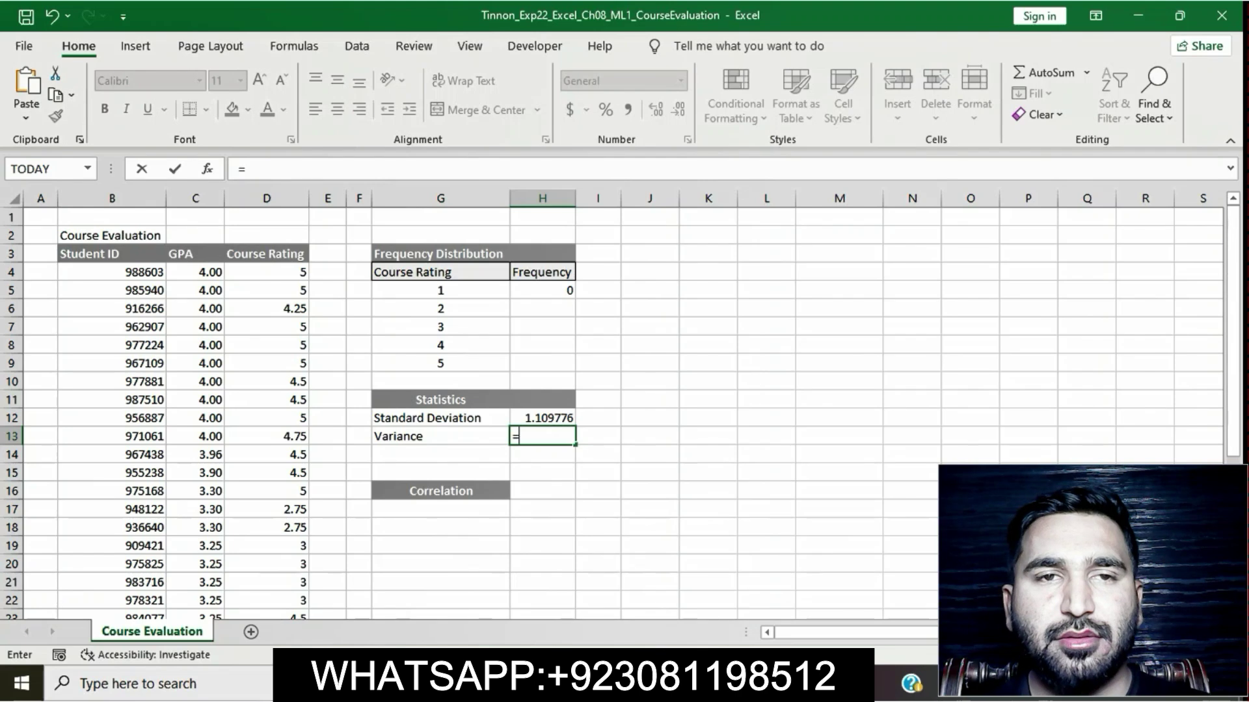
pyautogui.write('VAR')
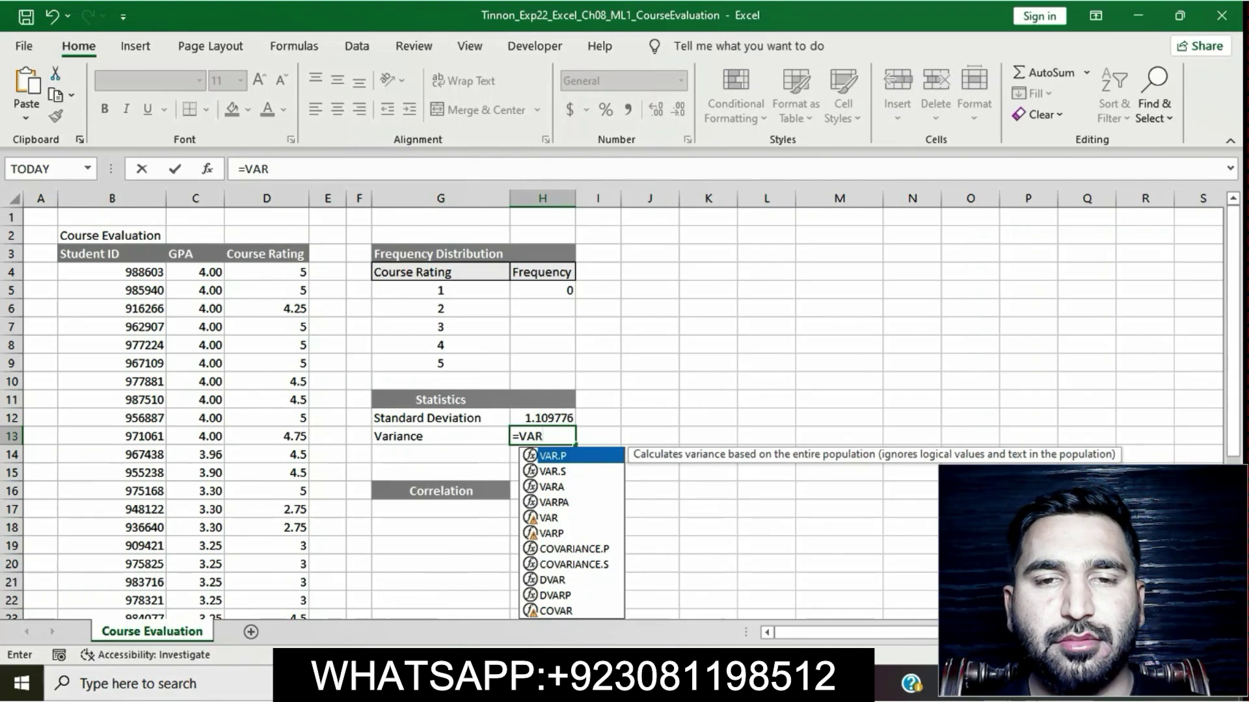
pyautogui.write('.')
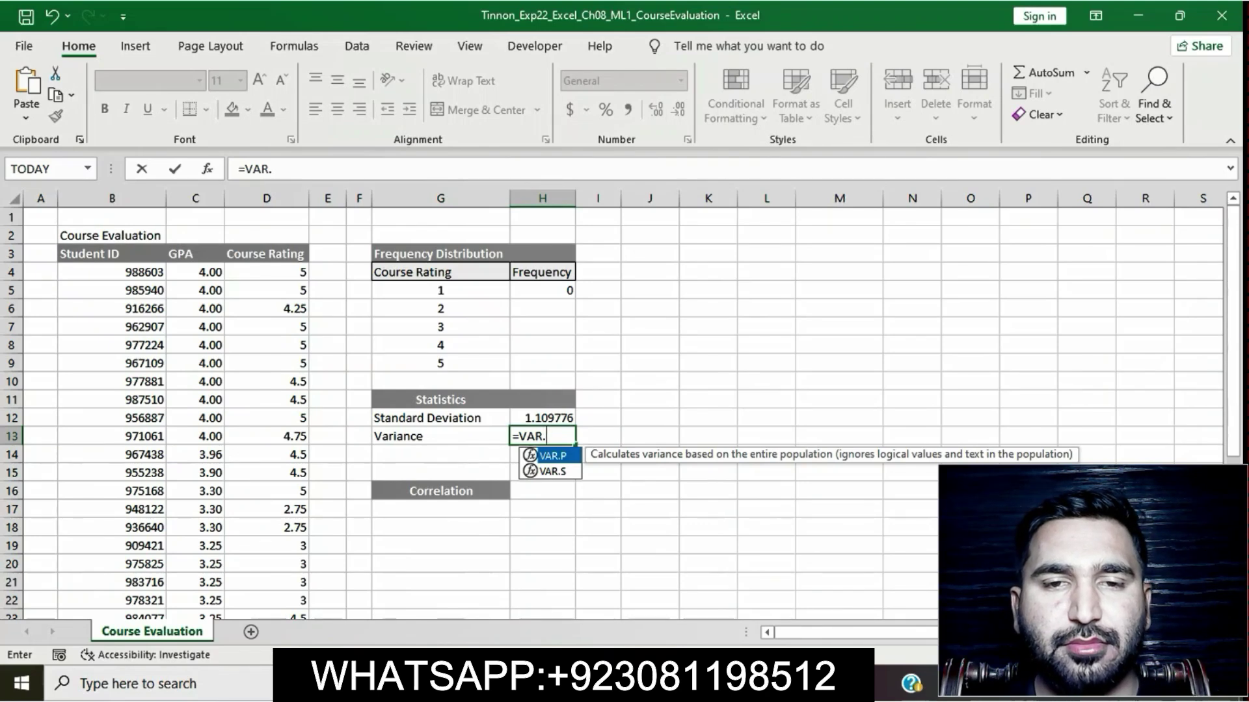
pyautogui.write('S(')
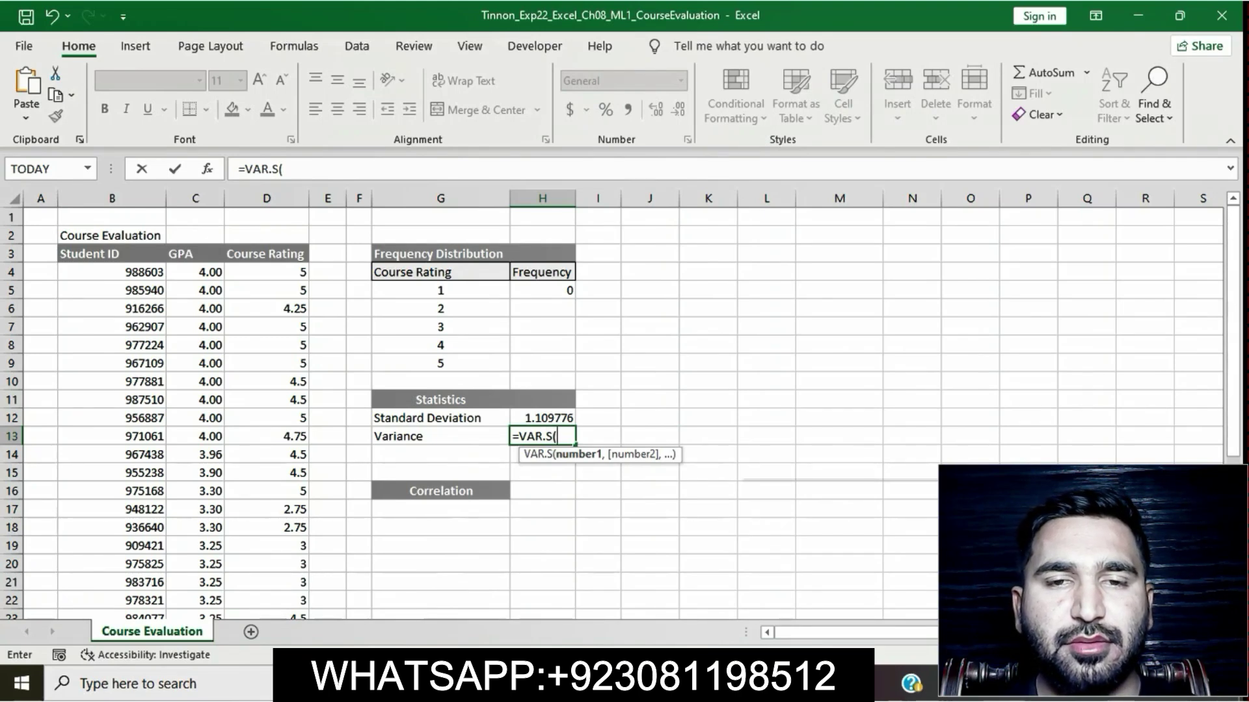
pyautogui.click(266, 272)
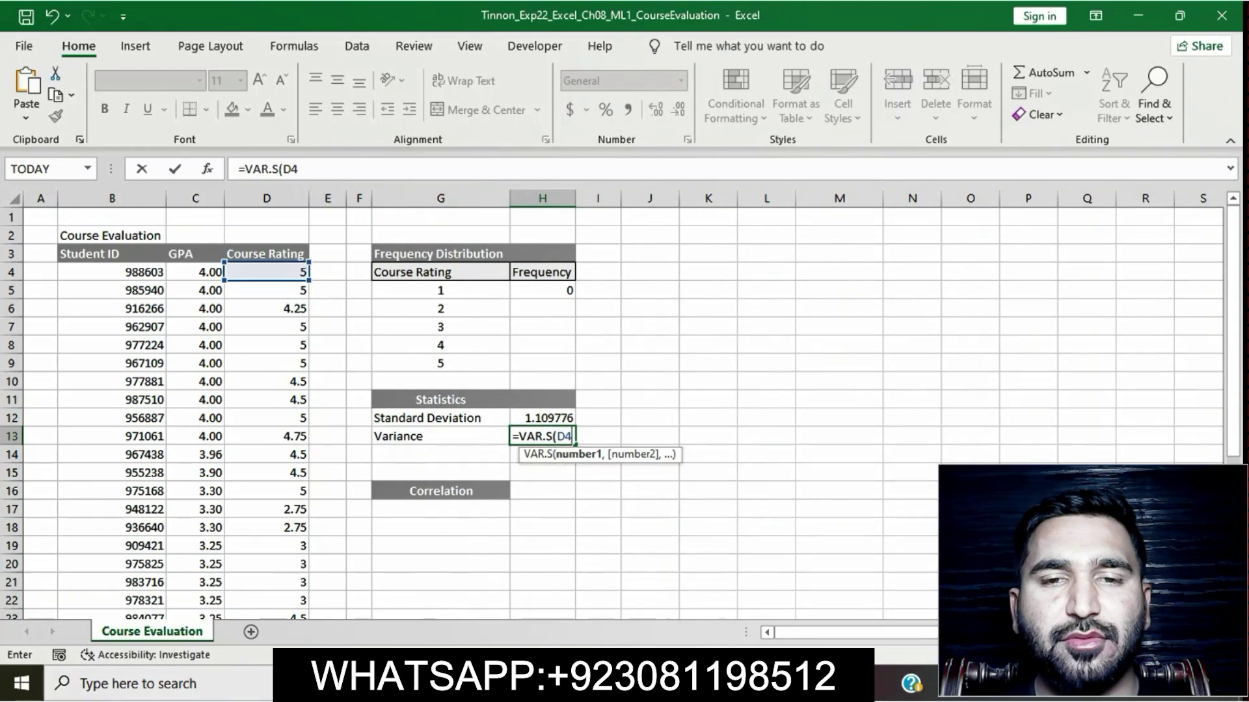
pyautogui.write(':D')
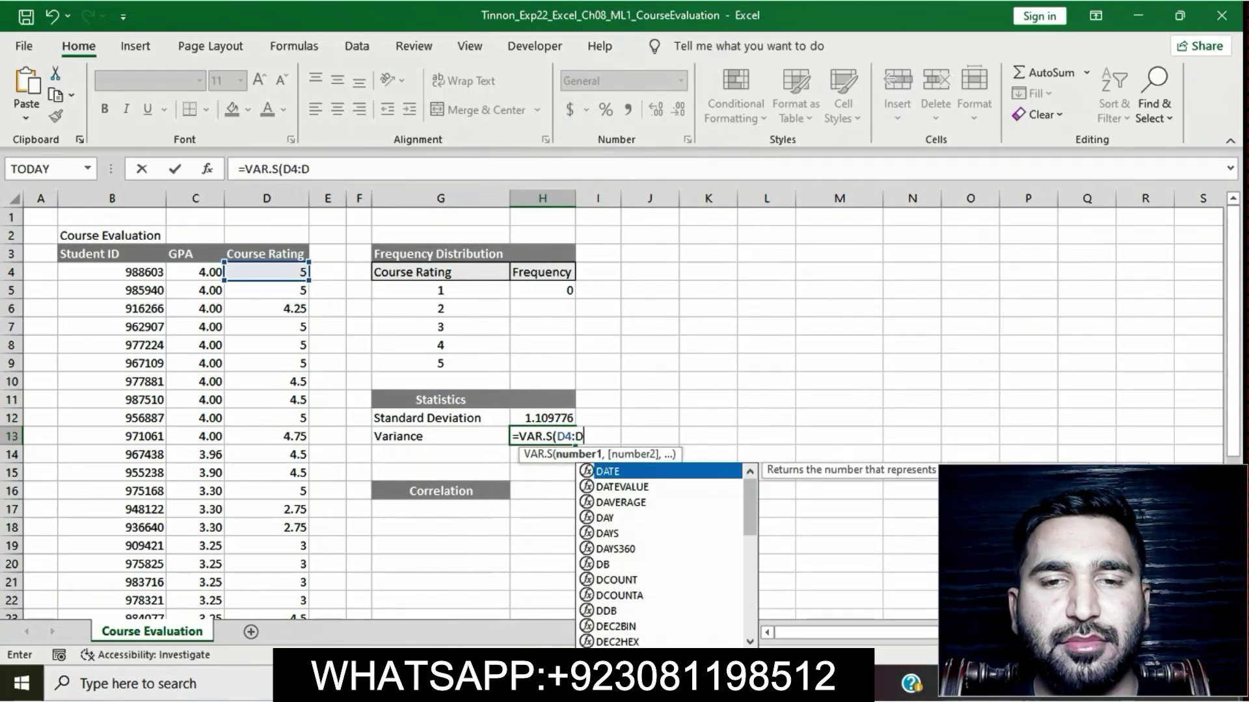
pyautogui.write('35')
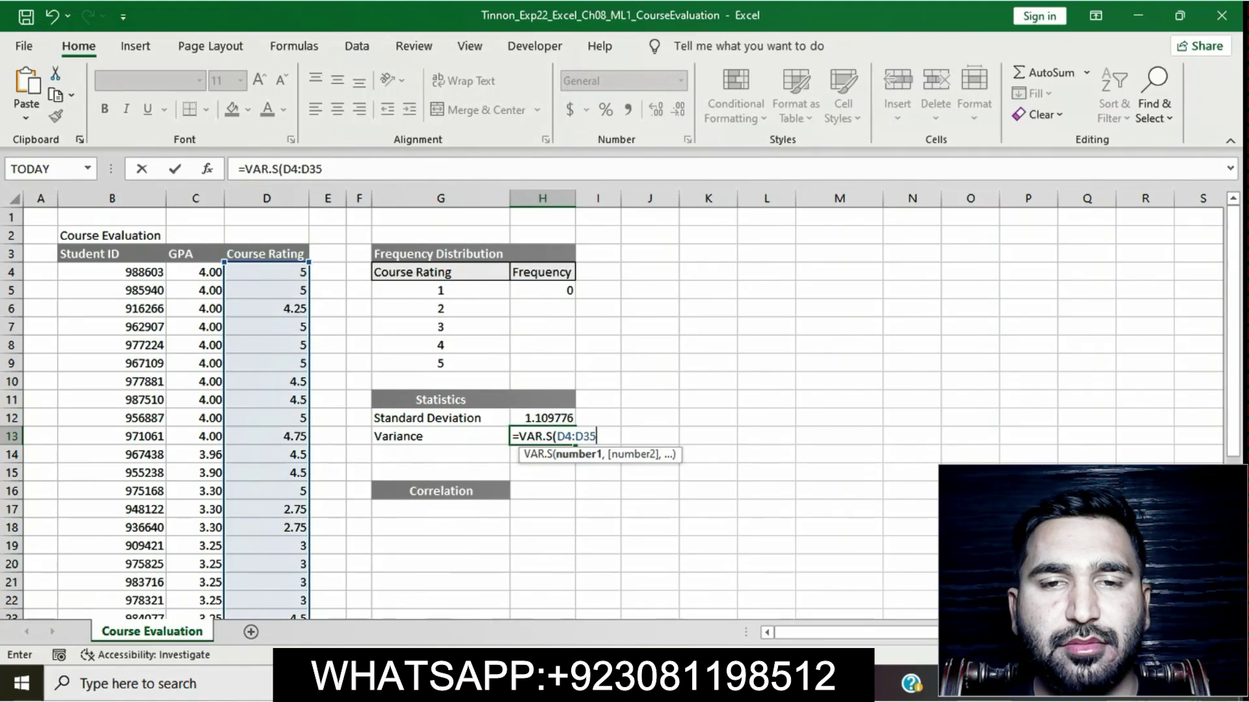
pyautogui.write(')')
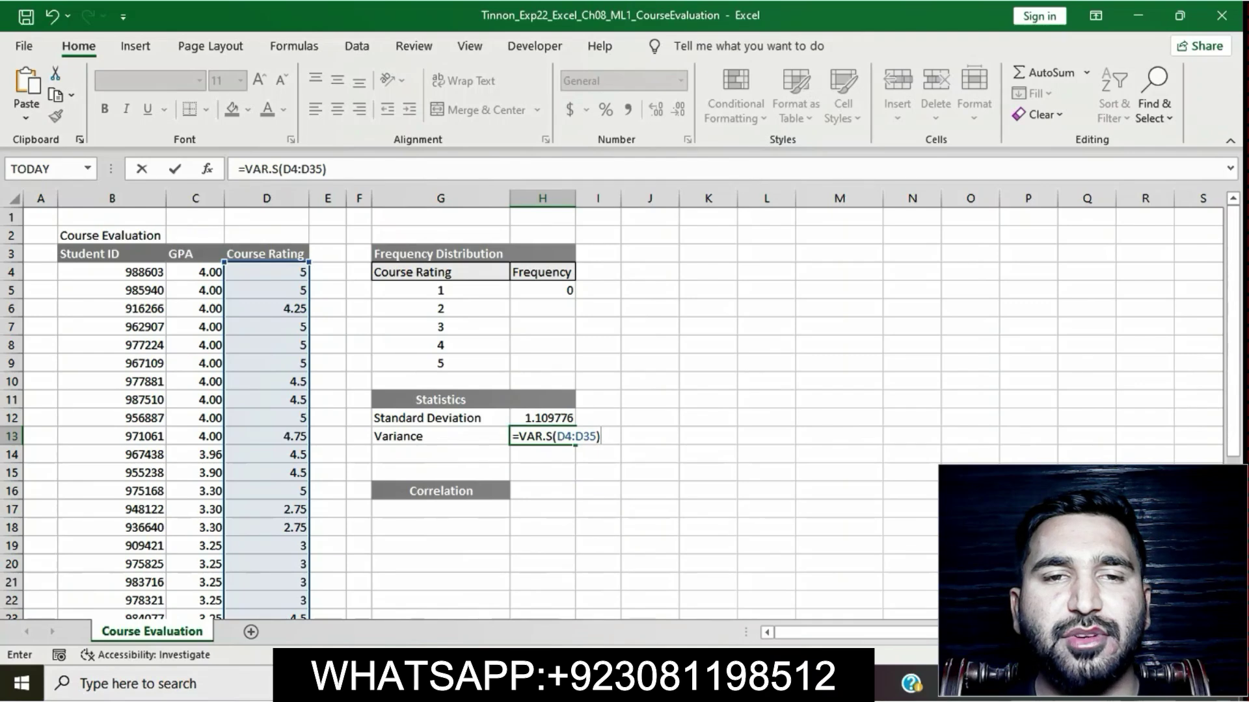
pyautogui.press('Return')
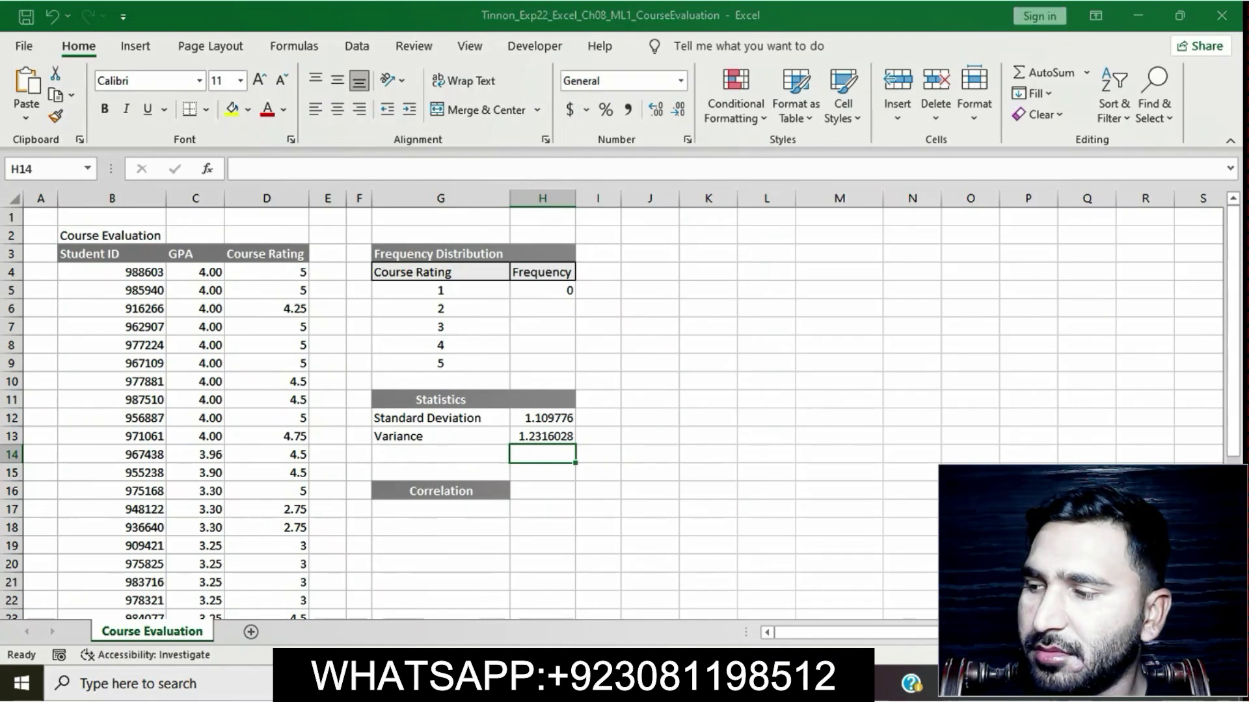
pyautogui.hotkey('alt', 'Tab')
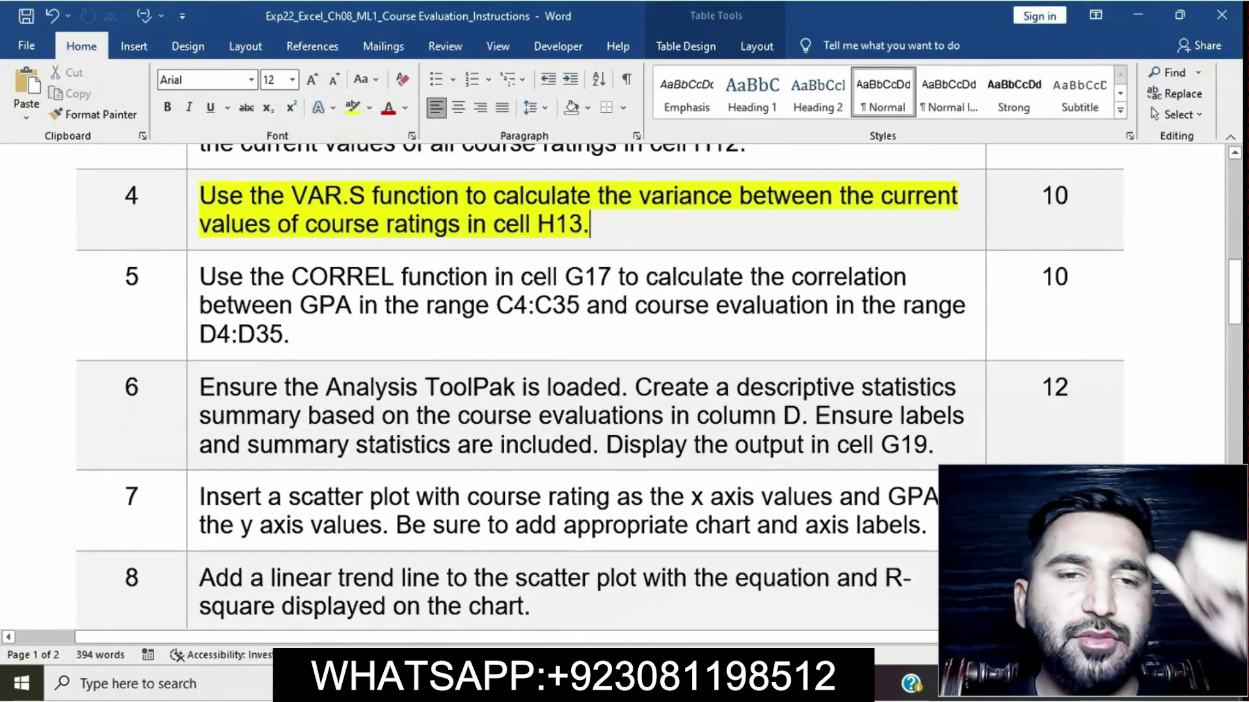
# Remove the yellow highlight from the step 4 text and highlight the step 5 instruction about the CORREL function in yellow.
pyautogui.click(193, 208)
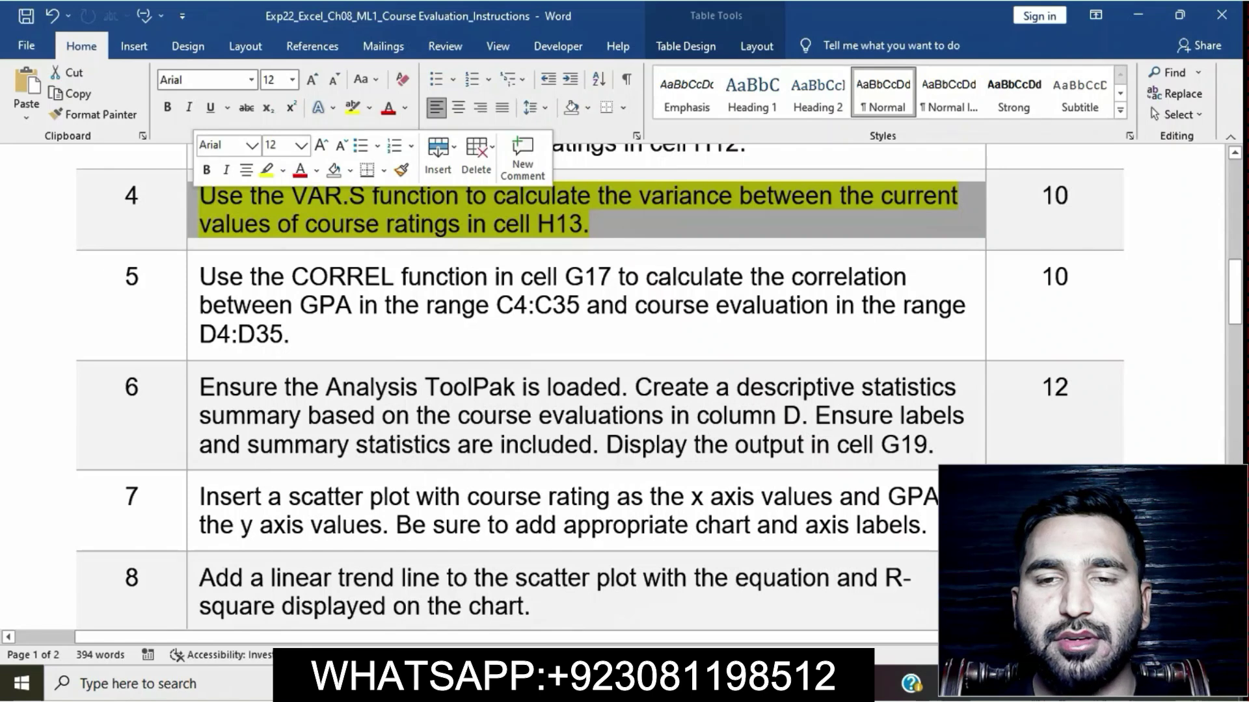
pyautogui.click(590, 224)
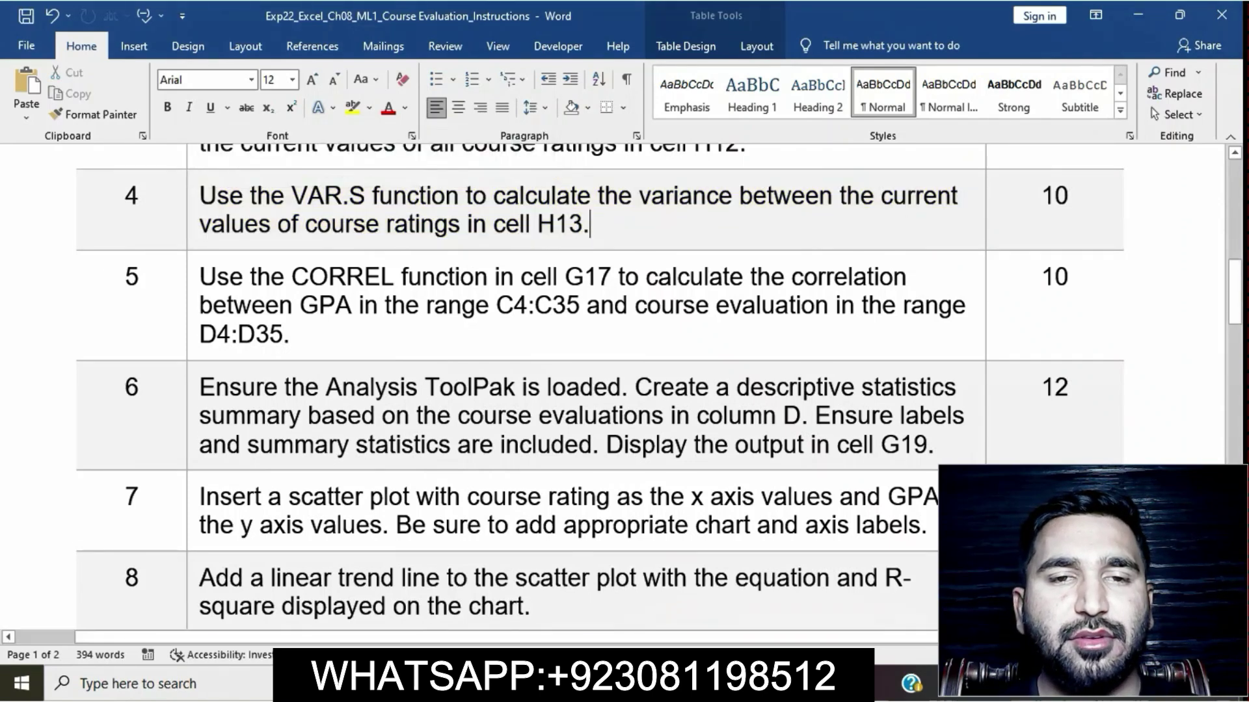
pyautogui.scroll(-1, 585, 390)
pyautogui.click(193, 260)
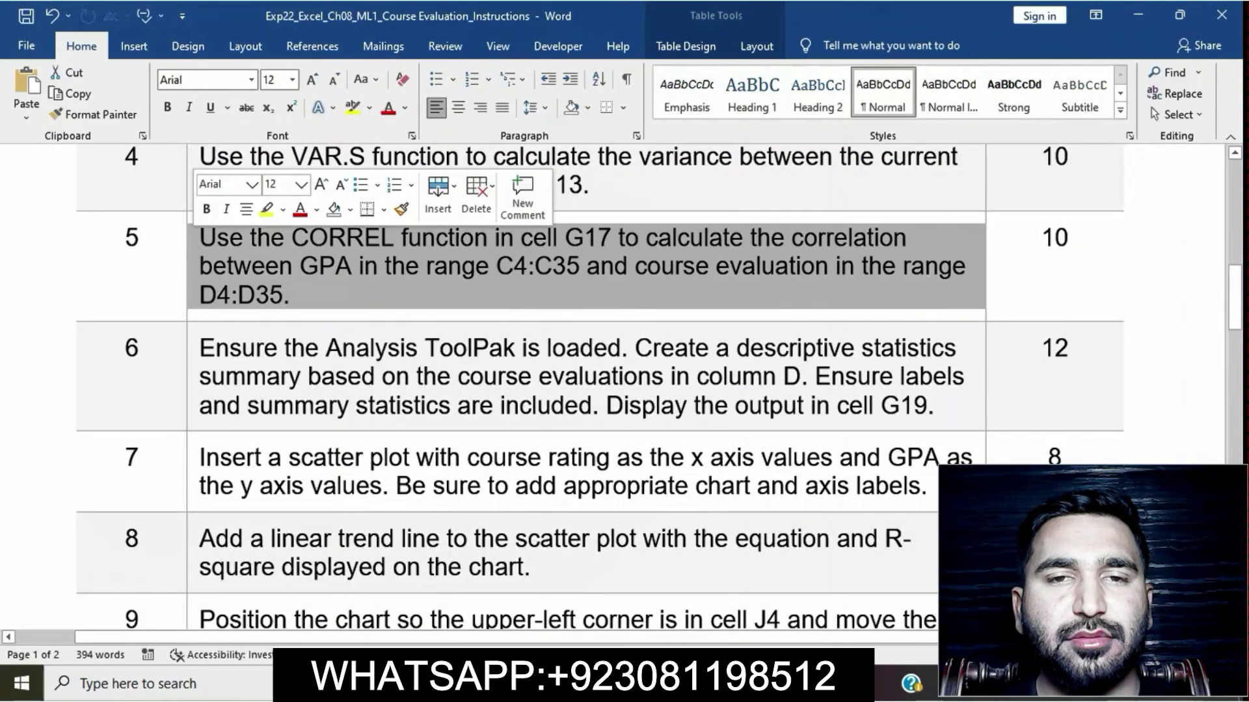
pyautogui.click(280, 208)
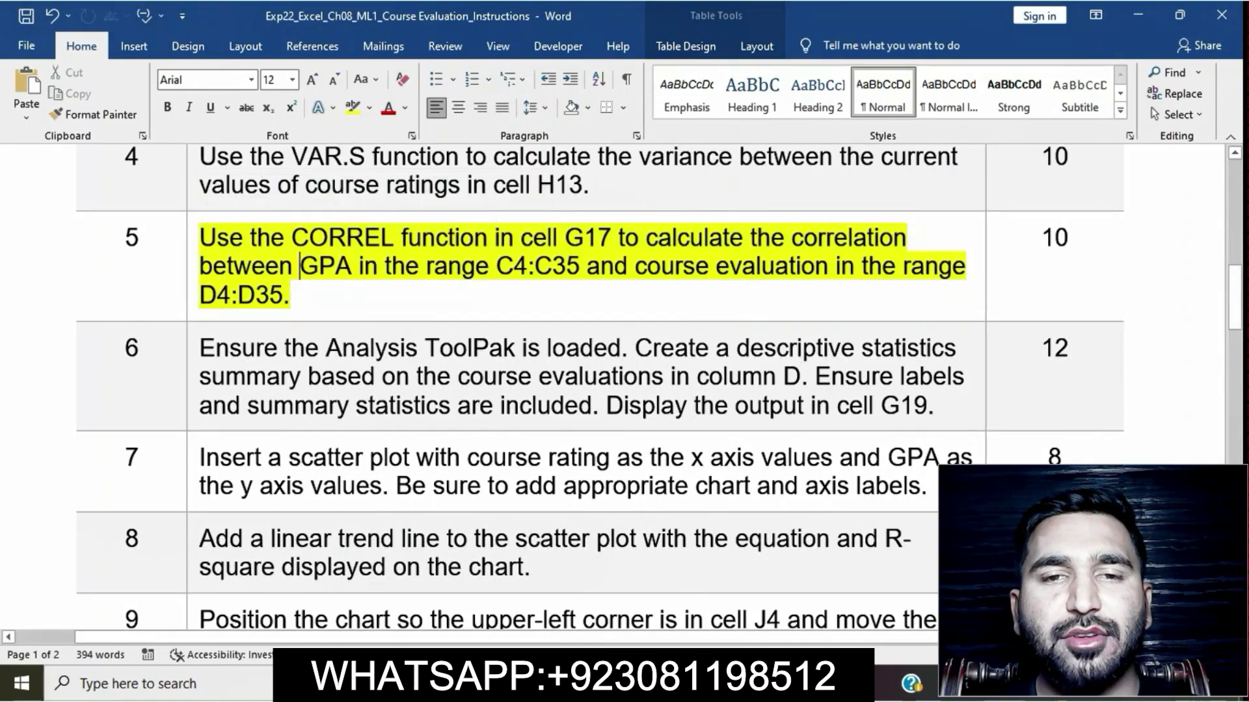
pyautogui.click(195, 238)
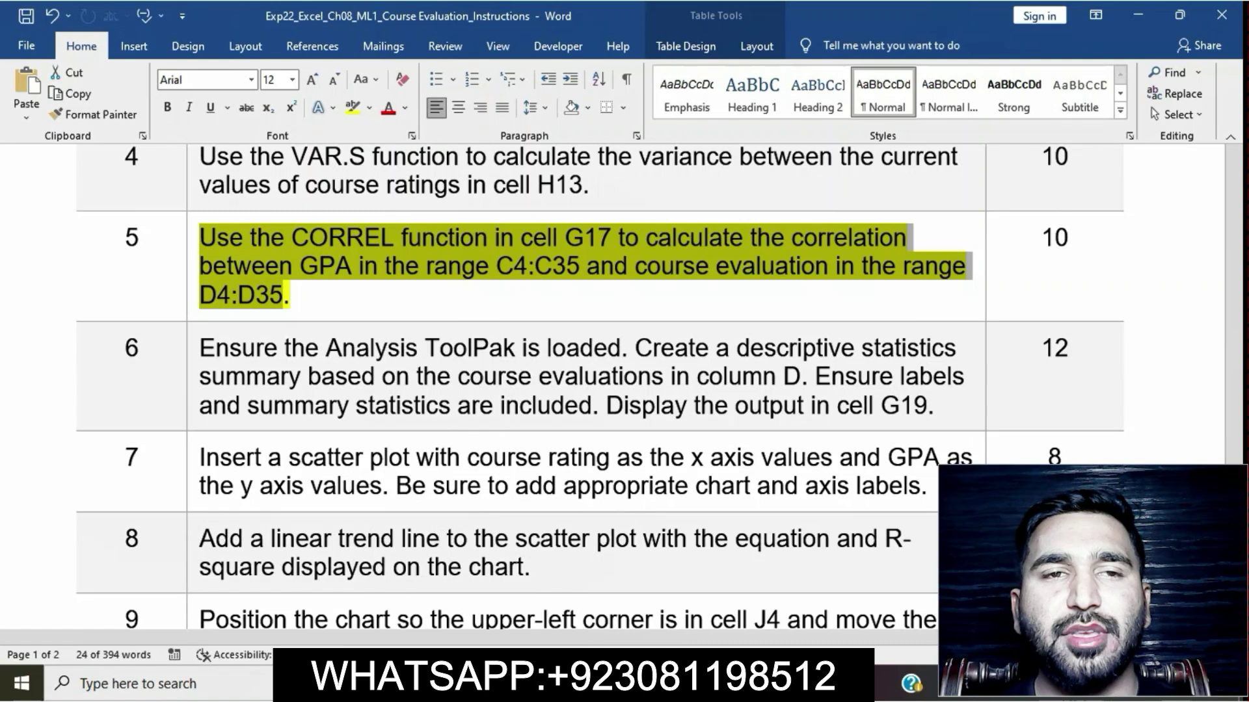
# Switch to the Excel workbook and enter =CORREL(C4:C35,D4:D35) in cell G17 for the correlation between GPA and course rating.
pyautogui.hotkey('alt', 'Tab')
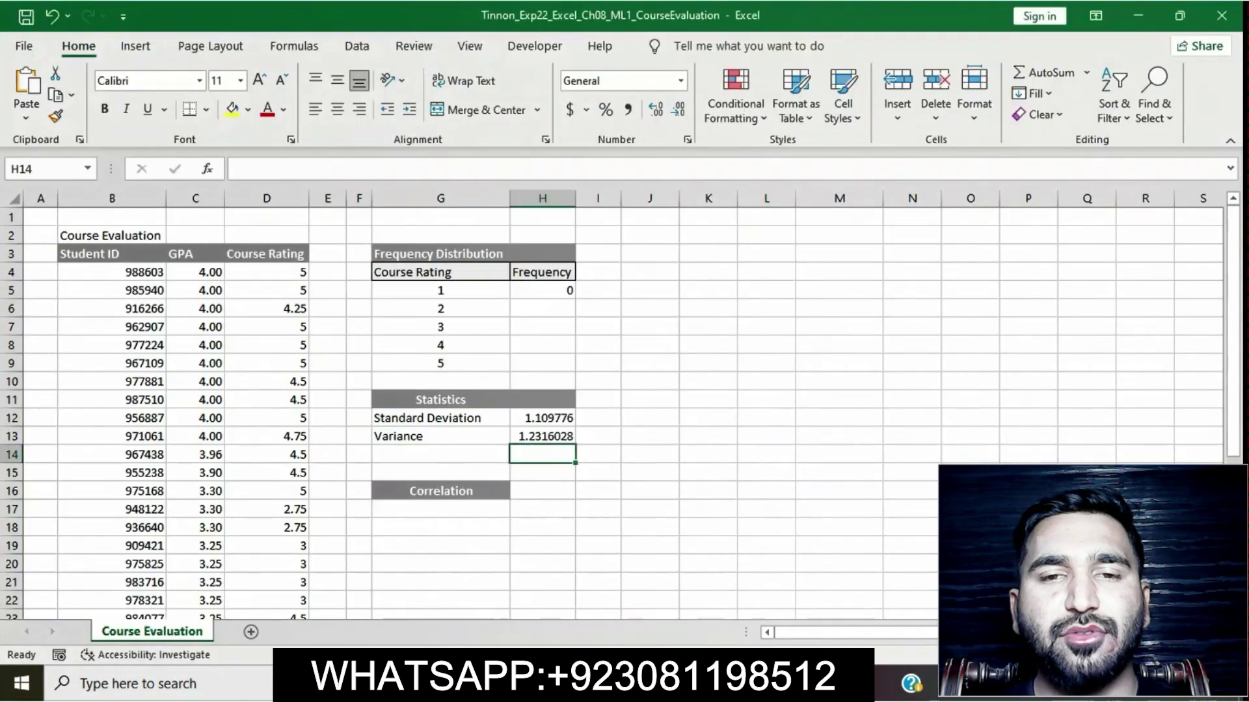
pyautogui.click(441, 510)
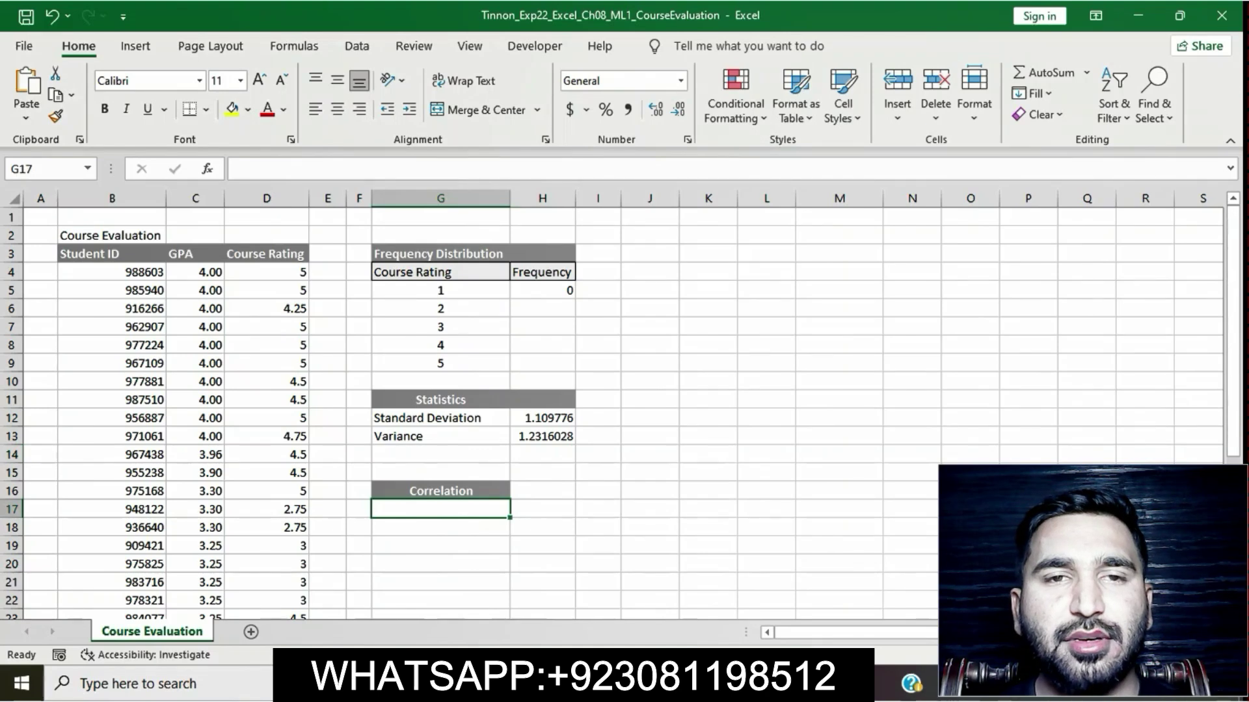
pyautogui.write('=')
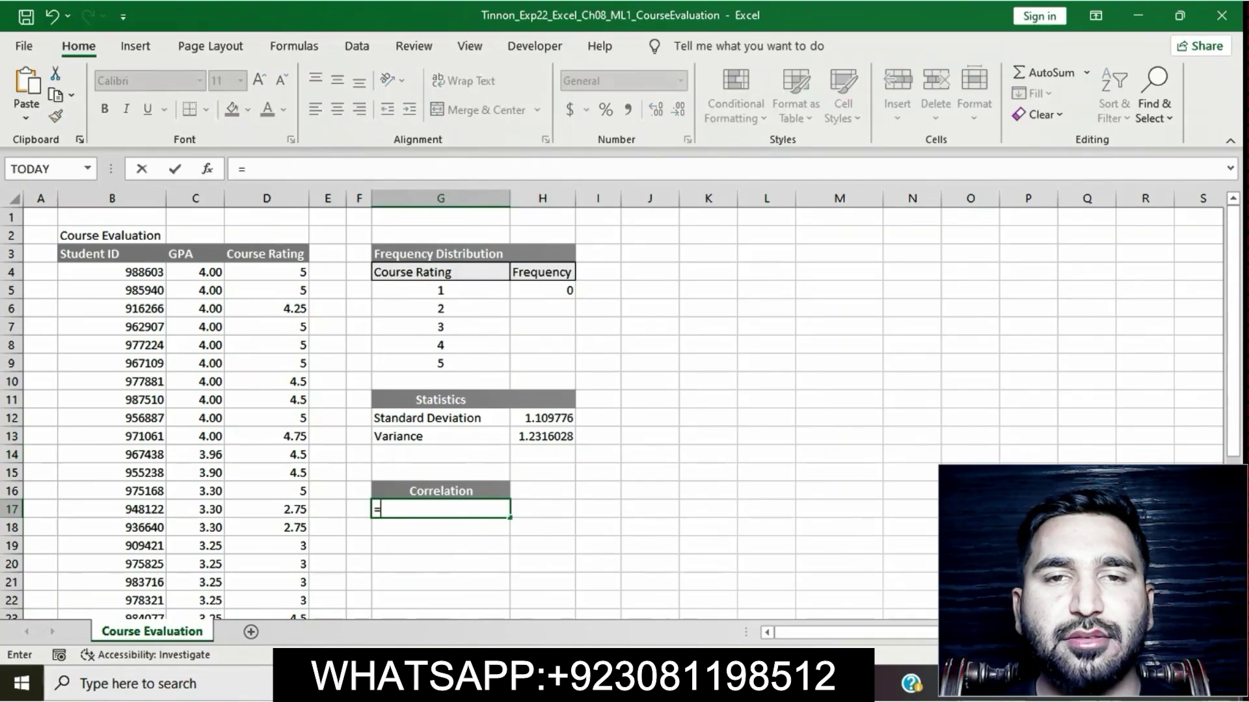
pyautogui.write('CO')
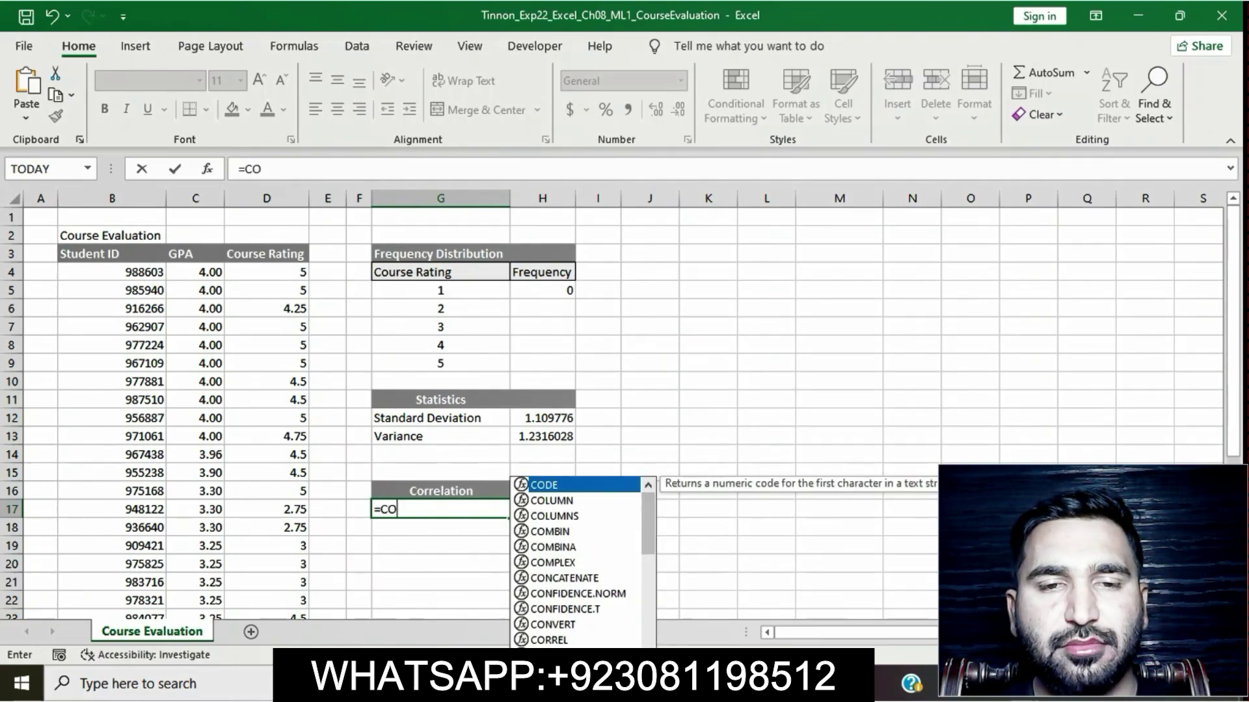
pyautogui.write('R')
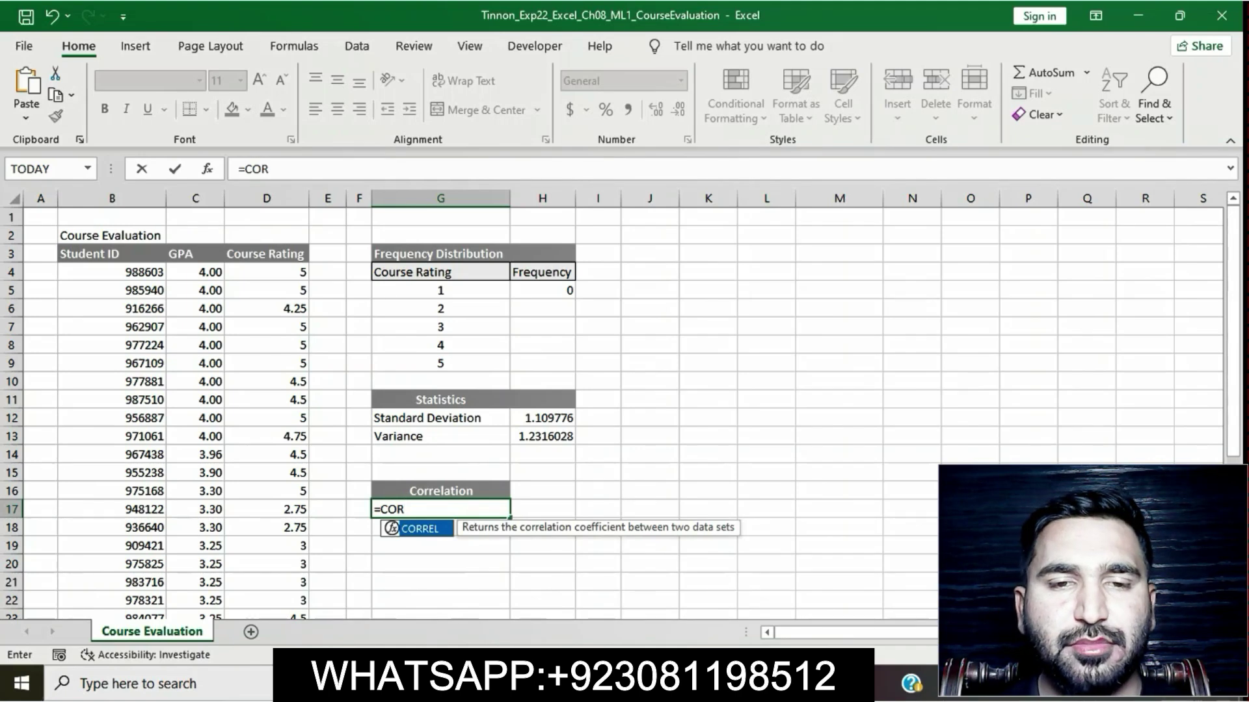
pyautogui.write('REL')
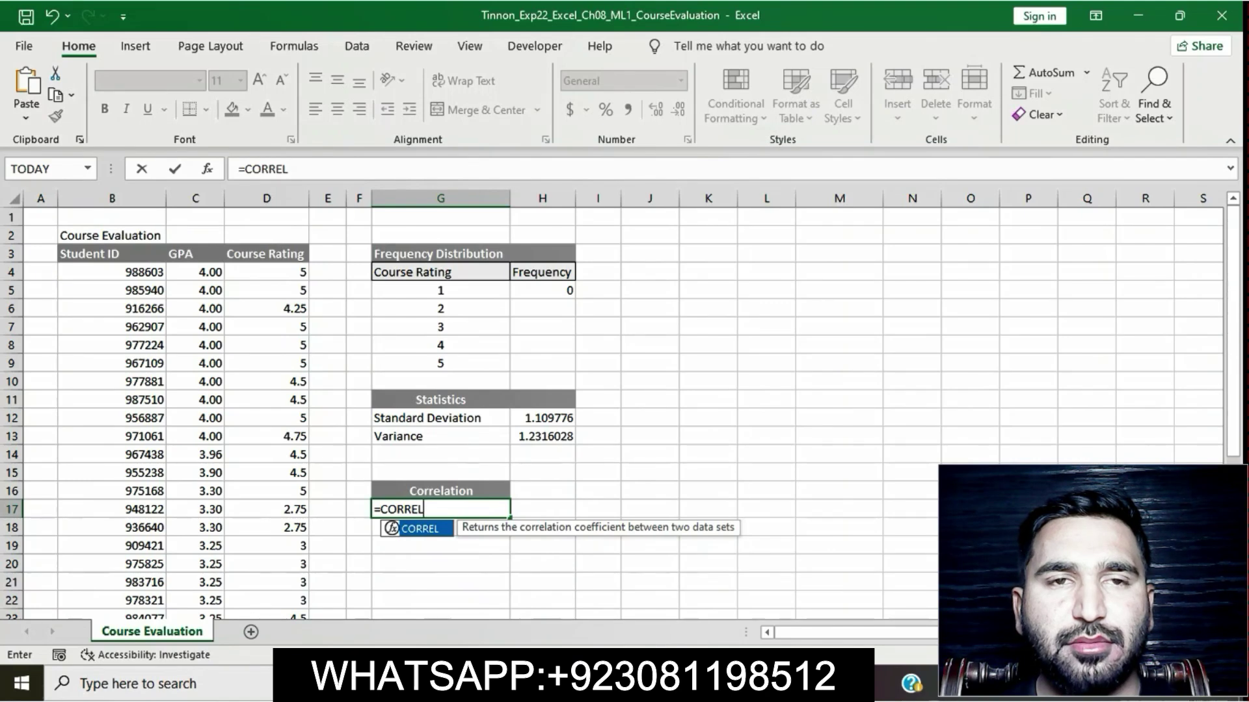
pyautogui.write('(')
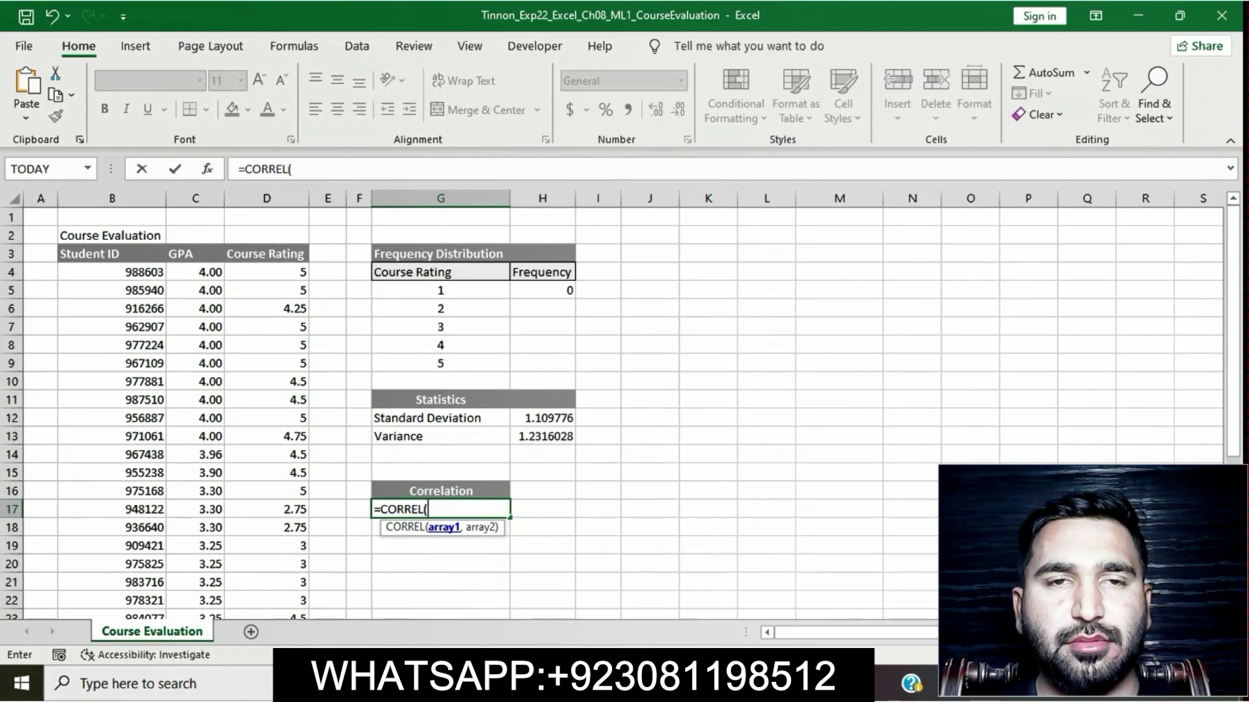
pyautogui.write('C')
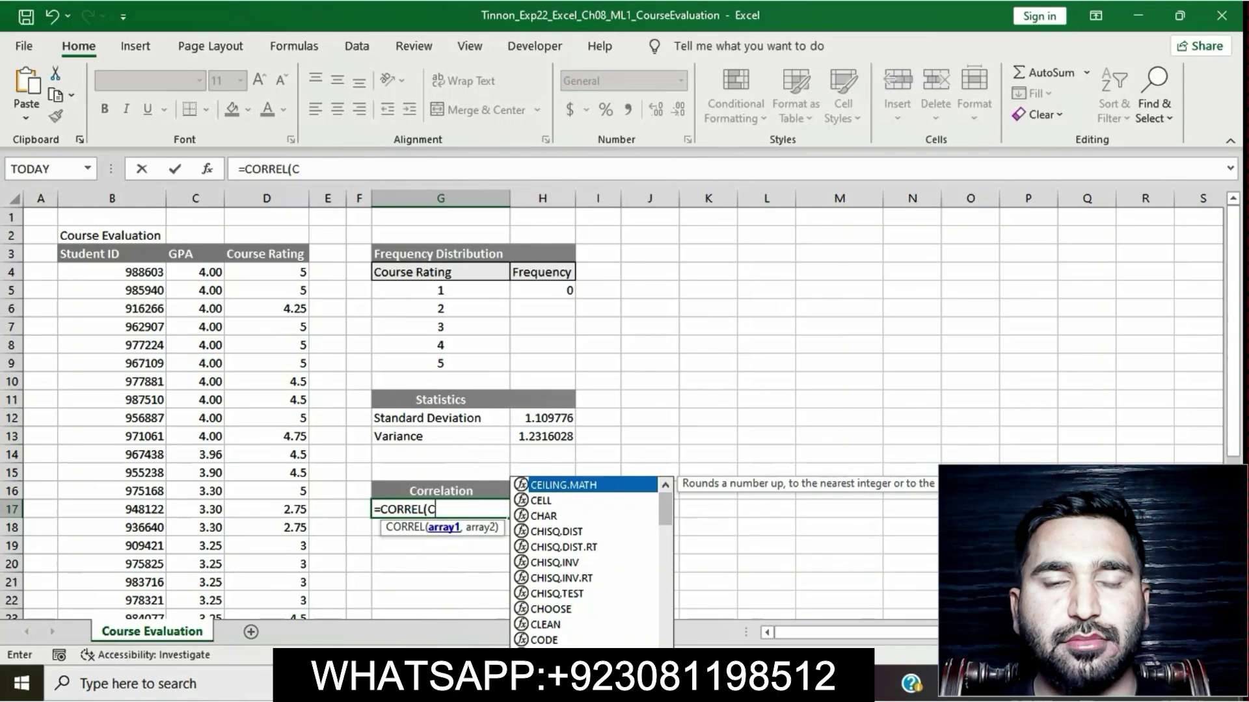
pyautogui.write(':C35')
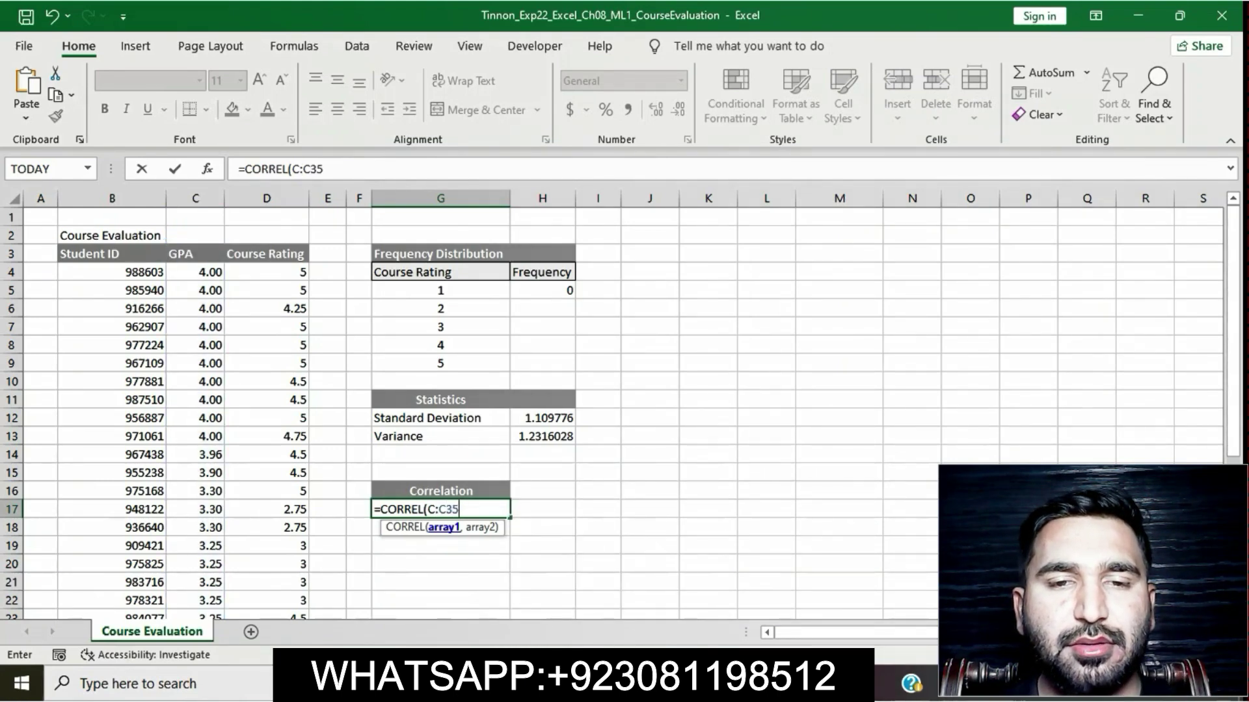
pyautogui.click(436, 510)
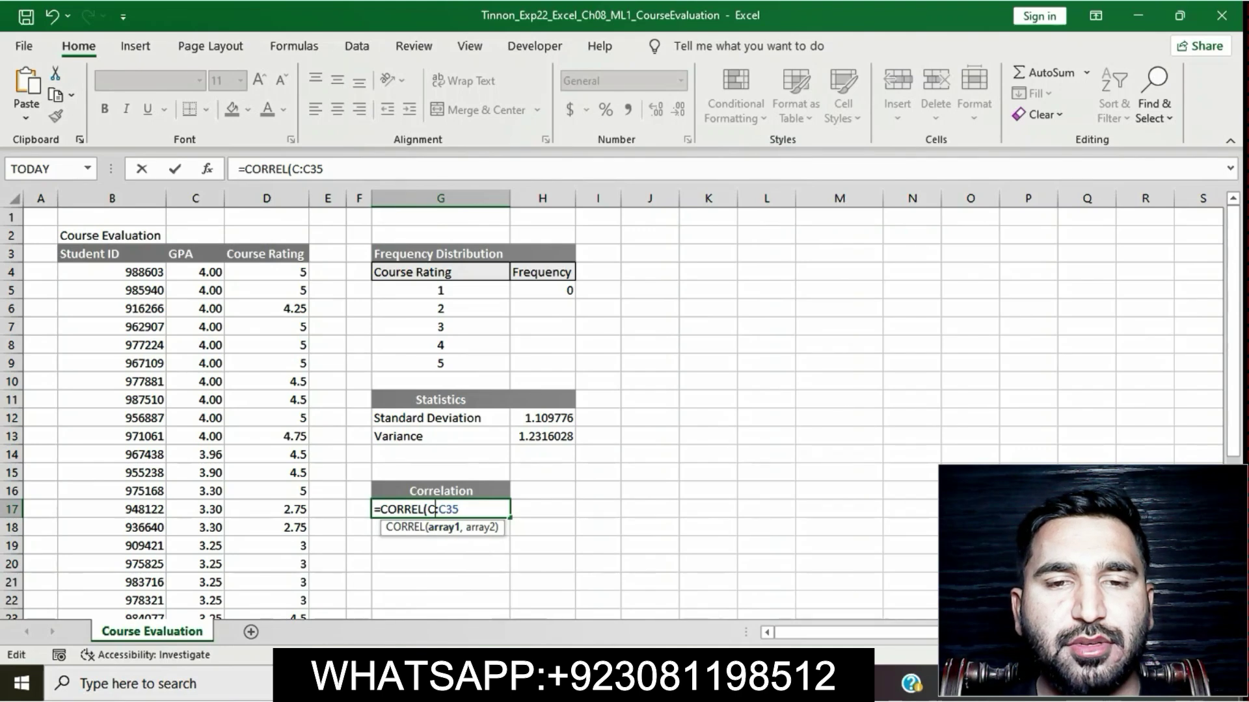
pyautogui.write('4')
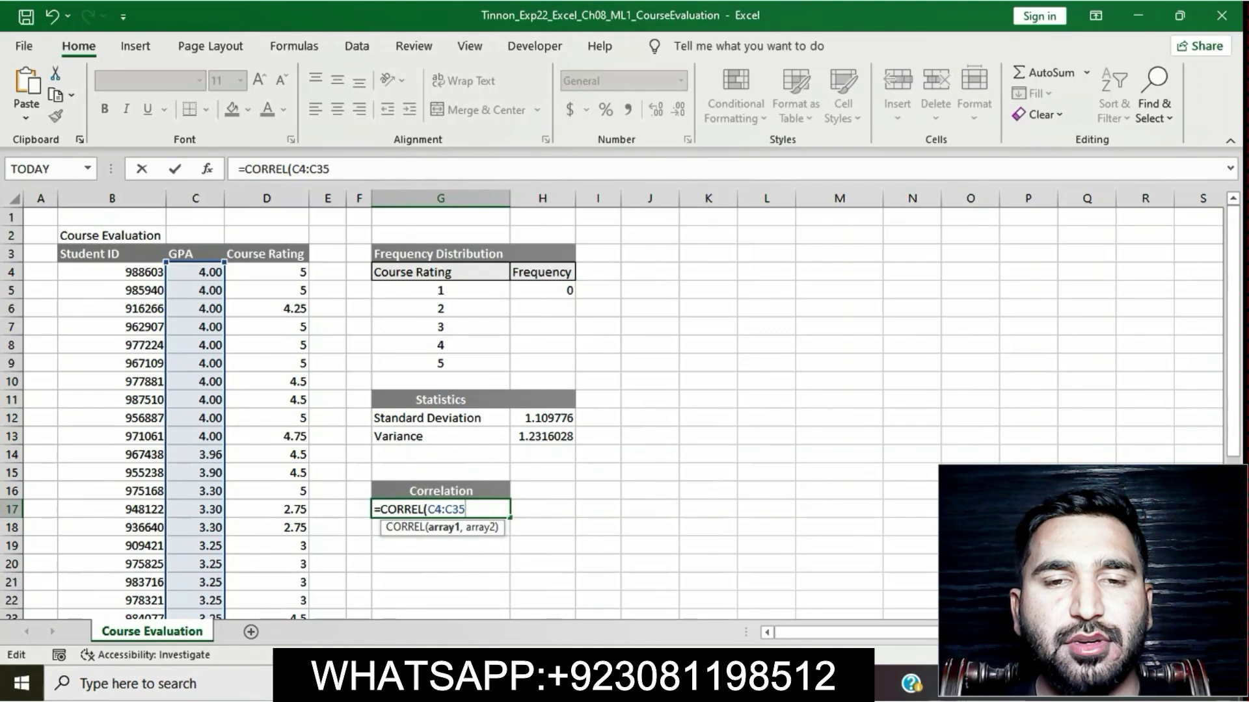
pyautogui.write(',D4')
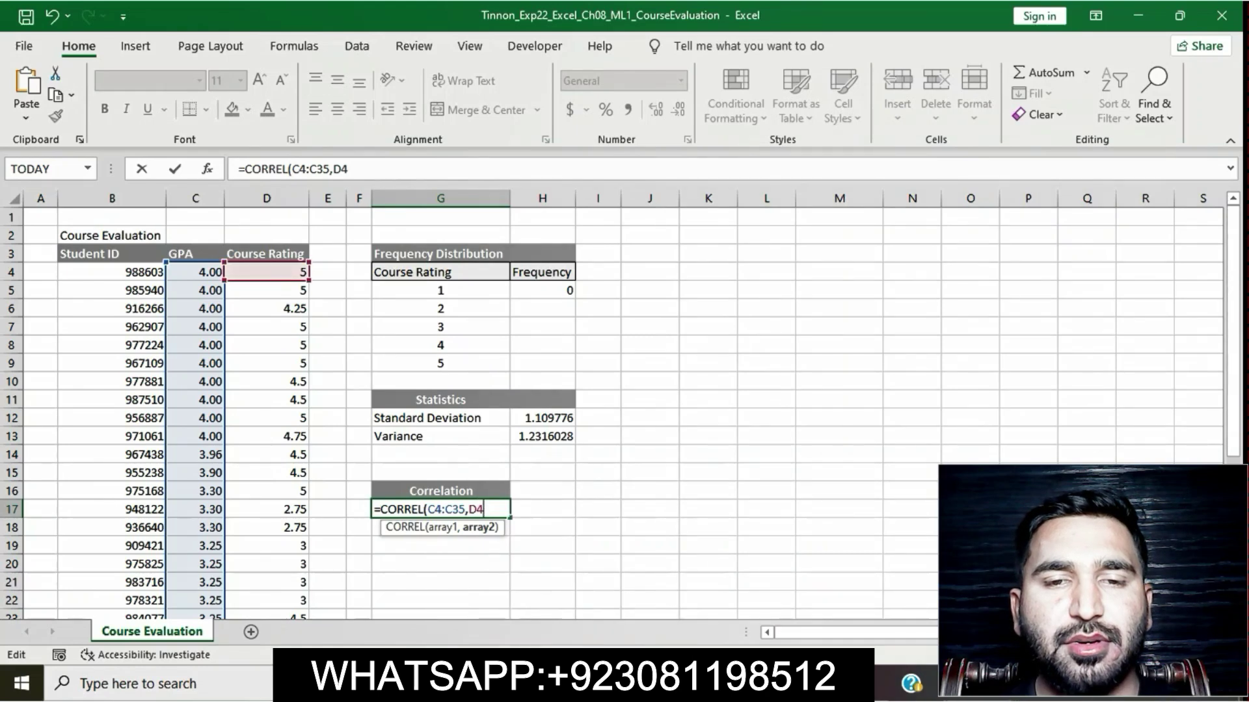
pyautogui.write(':D35')
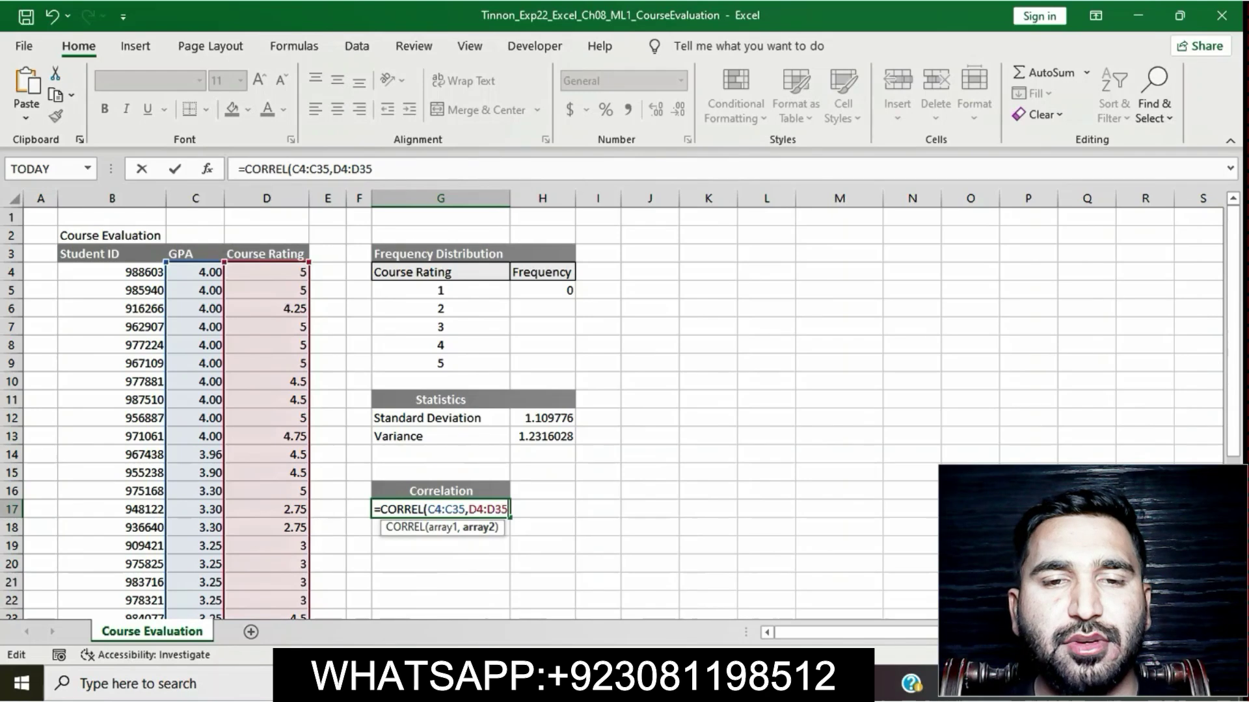
pyautogui.write(')')
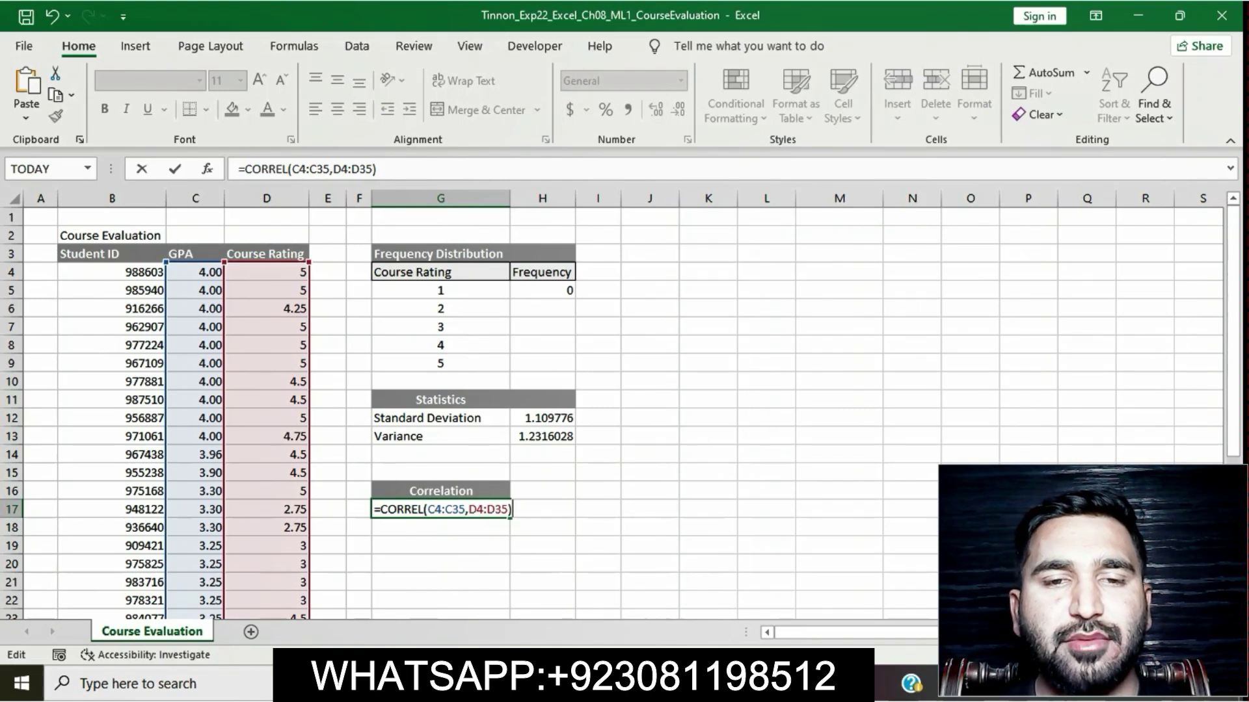
pyautogui.press('Return')
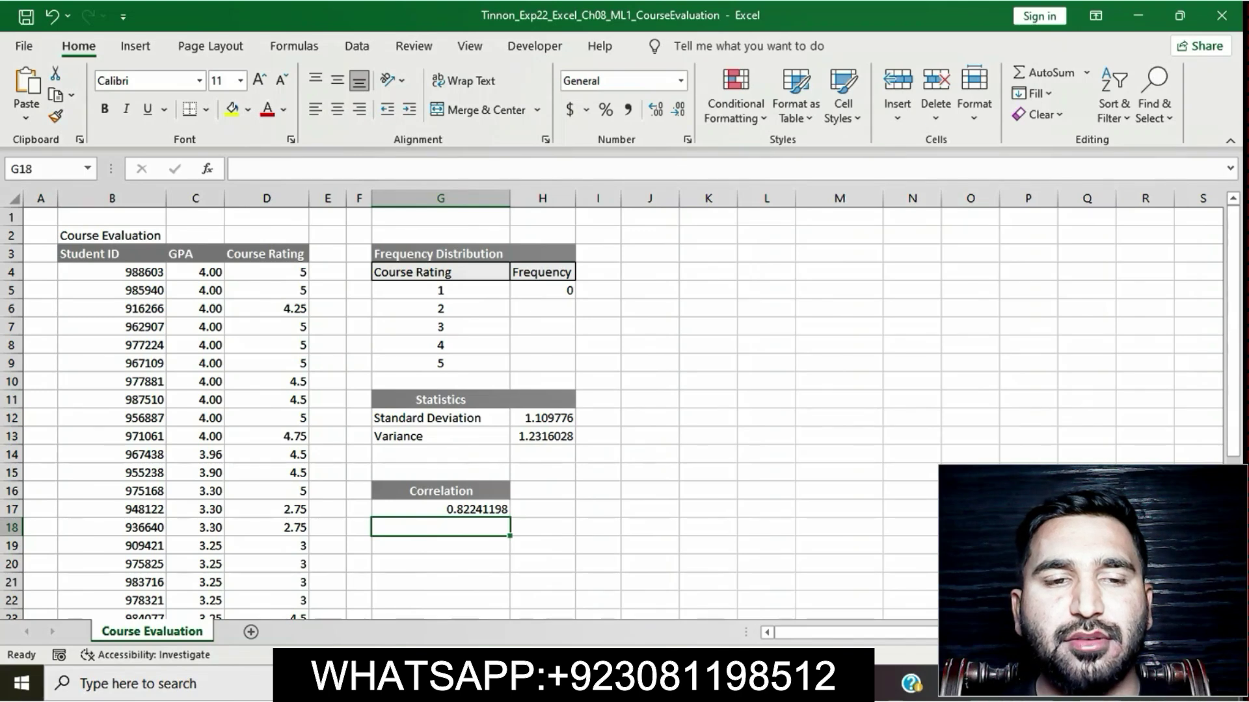
# Return to the Word instructions and remove the yellow highlight from the step 5 text.
pyautogui.hotkey('alt', 'Tab')
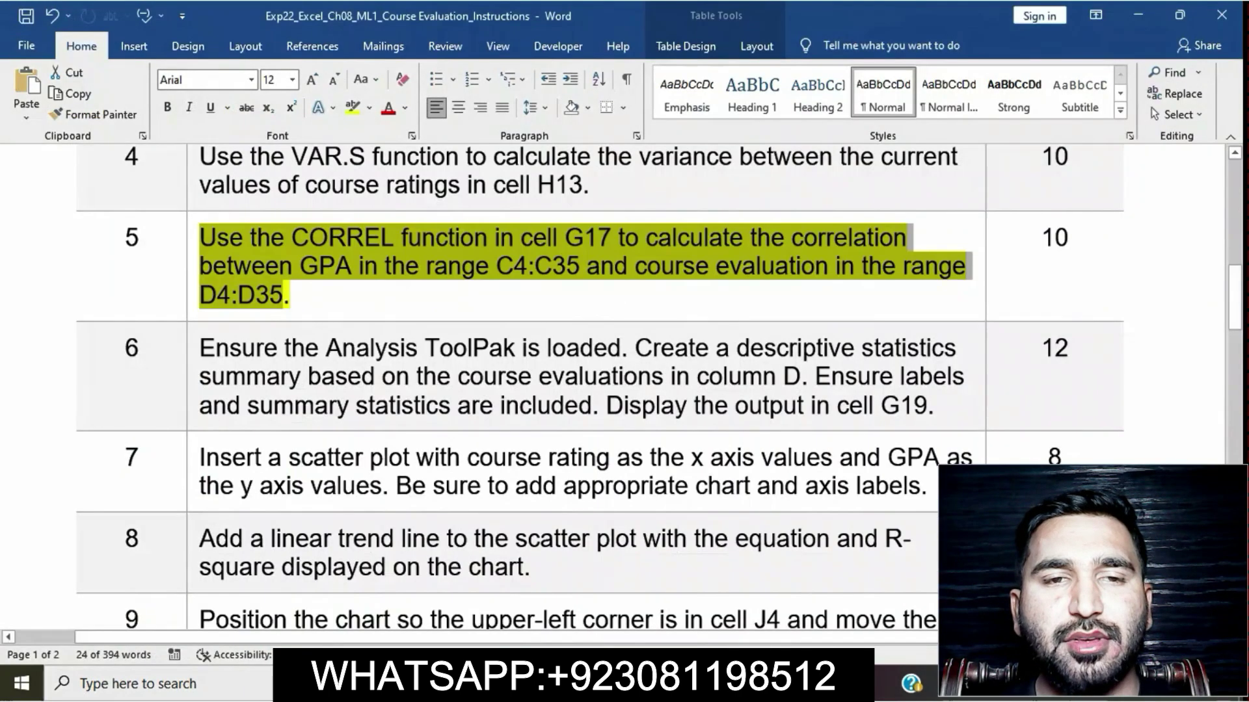
pyautogui.click(403, 296)
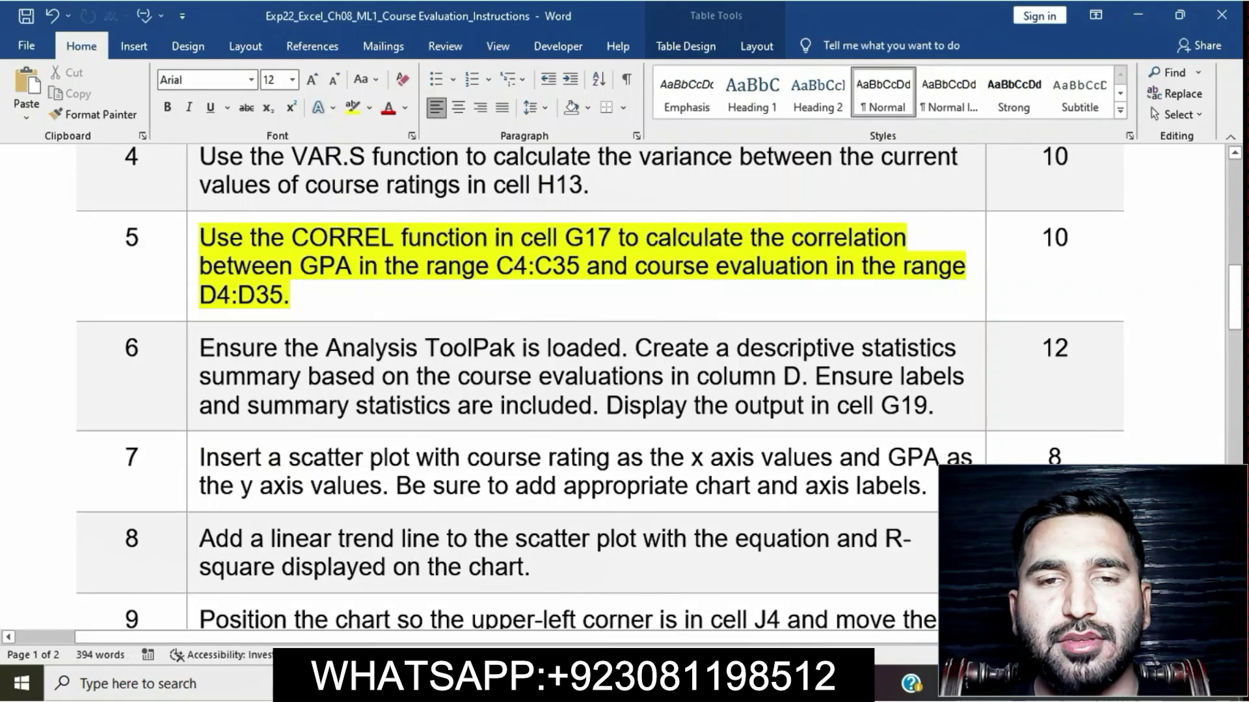
pyautogui.click(194, 254)
pyautogui.click(266, 206)
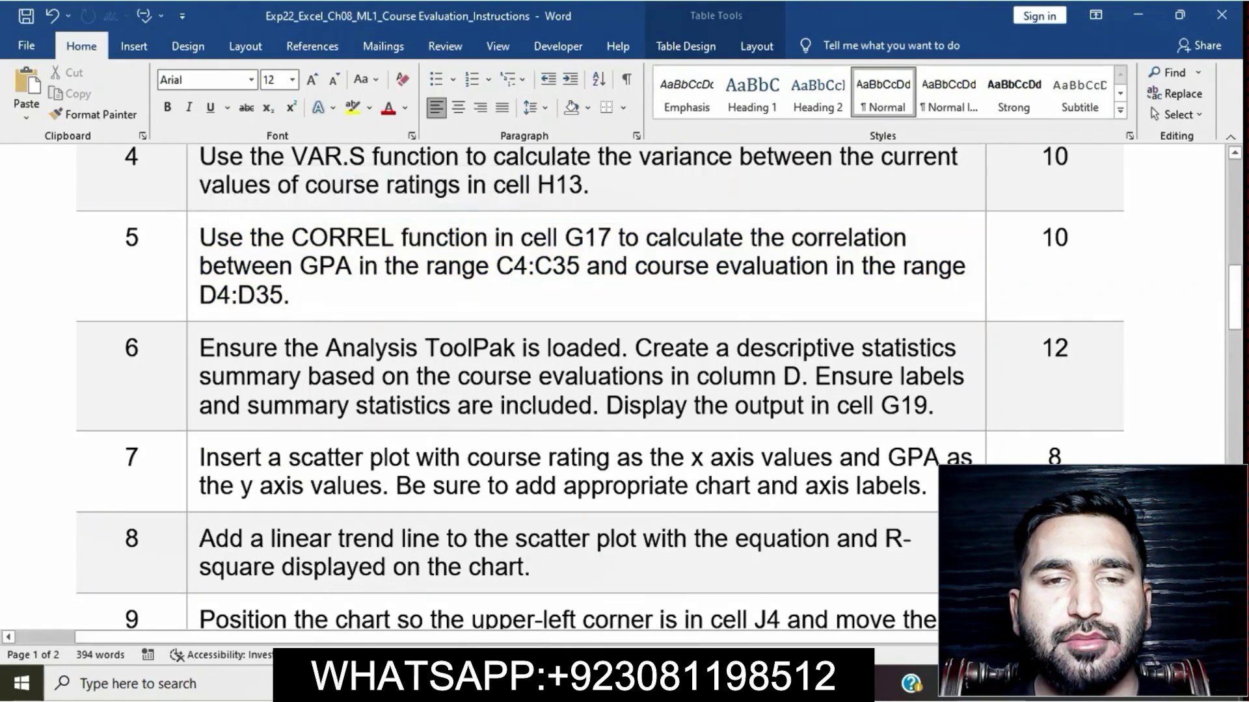
# Highlight the step 6 instruction about the Analysis ToolPak in yellow and select its first two sentences for reading.
pyautogui.scroll(-2, 336, 158)
pyautogui.scroll(-1, 336, 158)
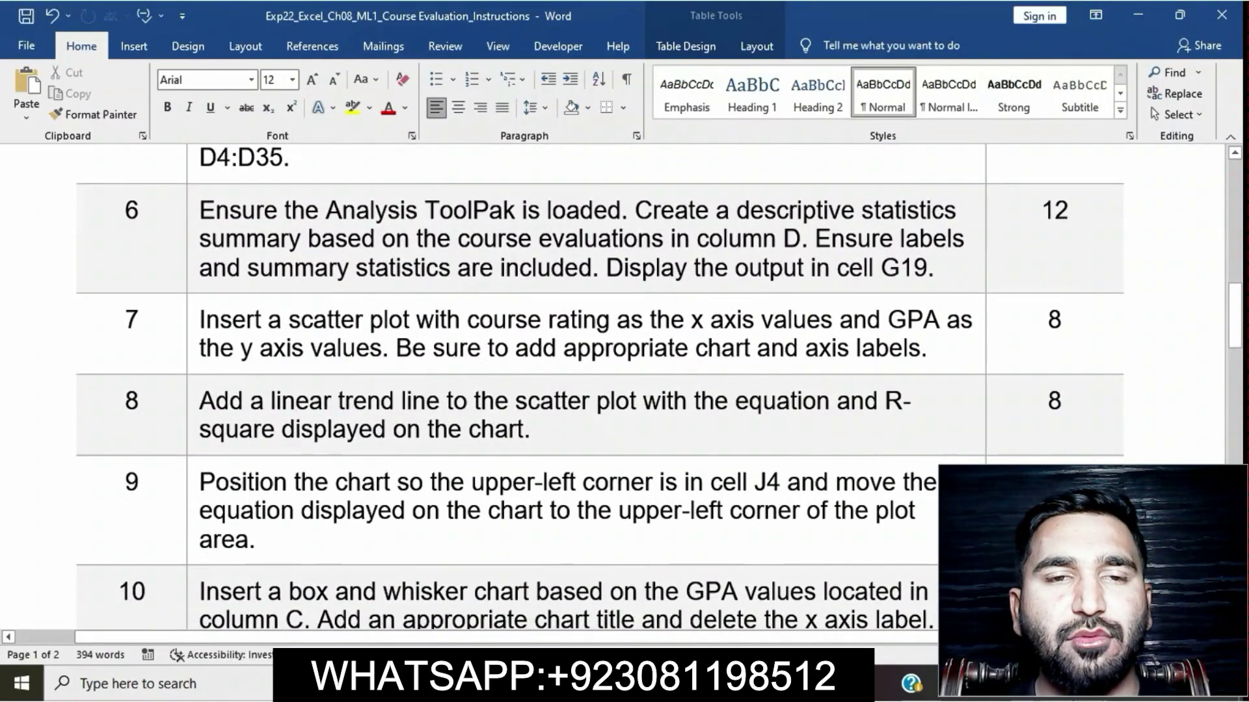
pyautogui.click(193, 239)
pyautogui.click(269, 188)
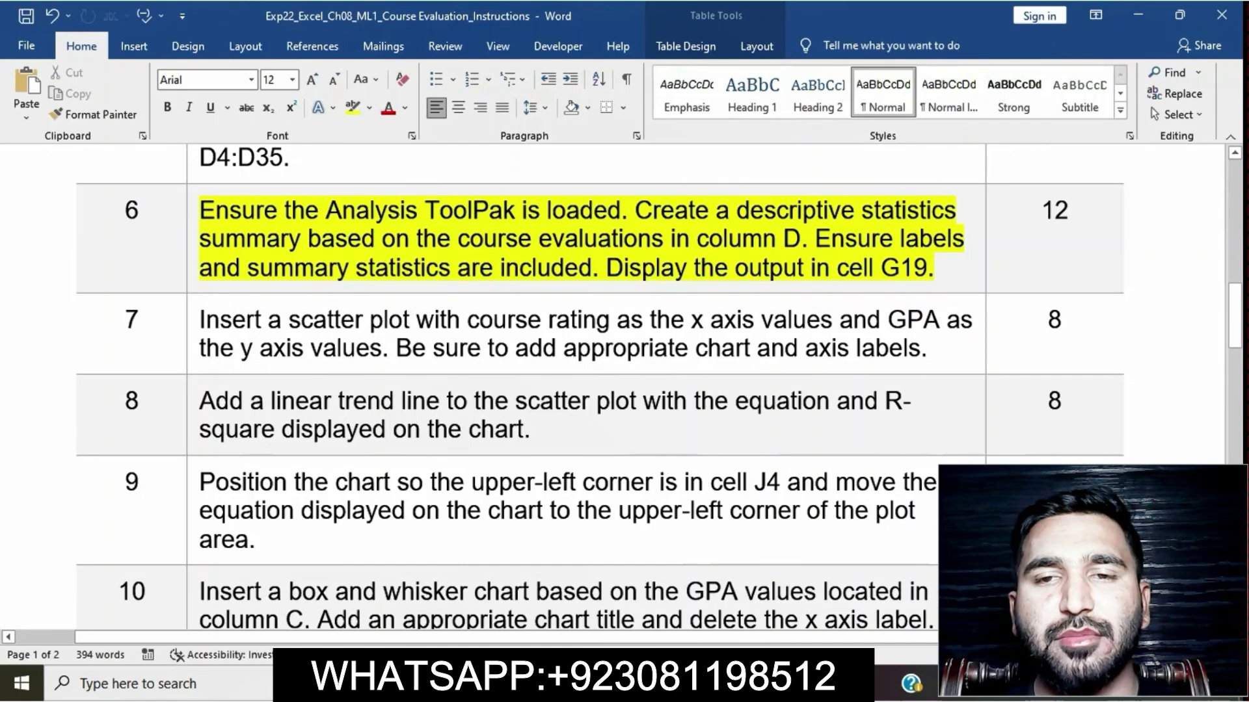
pyautogui.moveTo(199, 210); pyautogui.dragTo(934, 268)
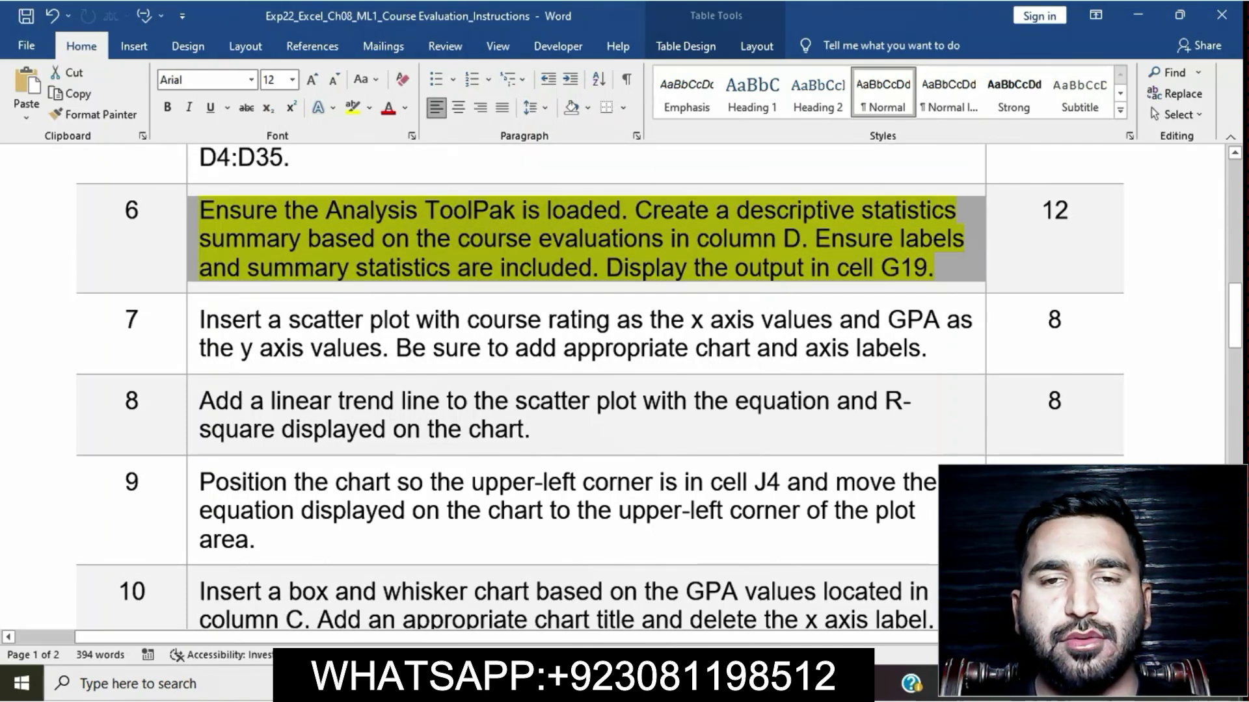
pyautogui.moveTo(215, 210); pyautogui.dragTo(809, 238)
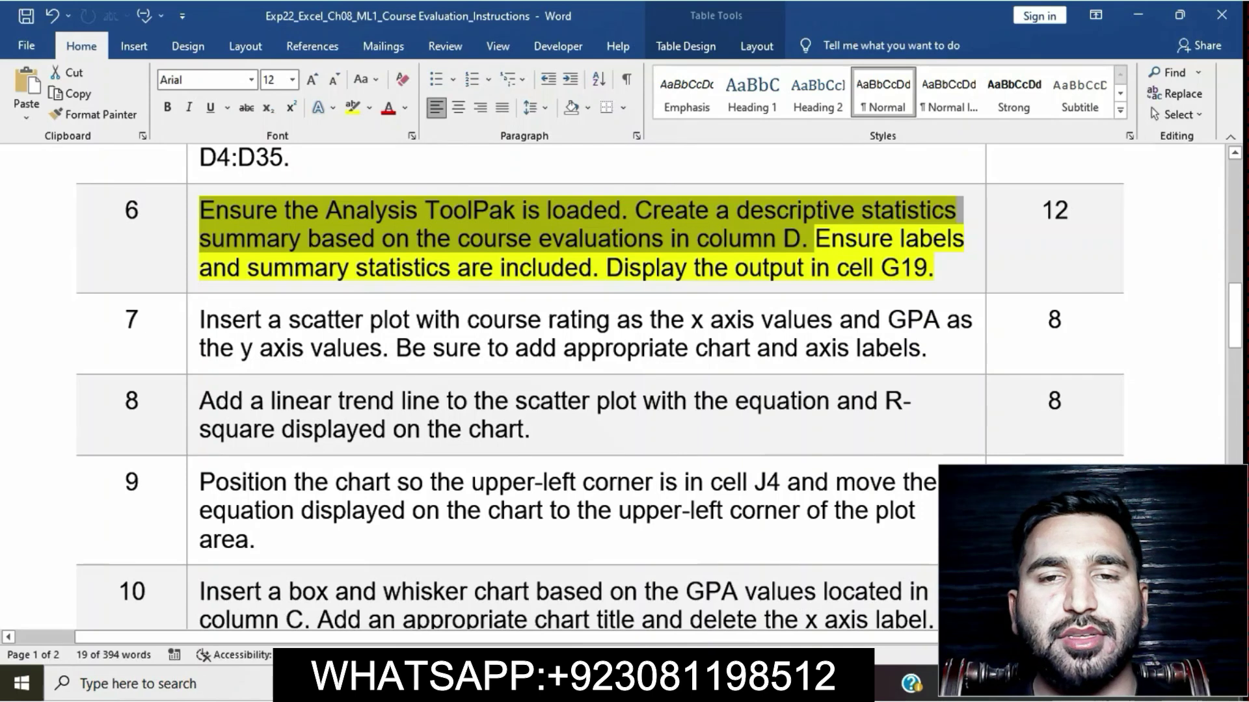
# Switch to the Excel workbook and start the Descriptive Statistics tool from the Analysis ToolPak.
pyautogui.hotkey('alt', 'Tab')
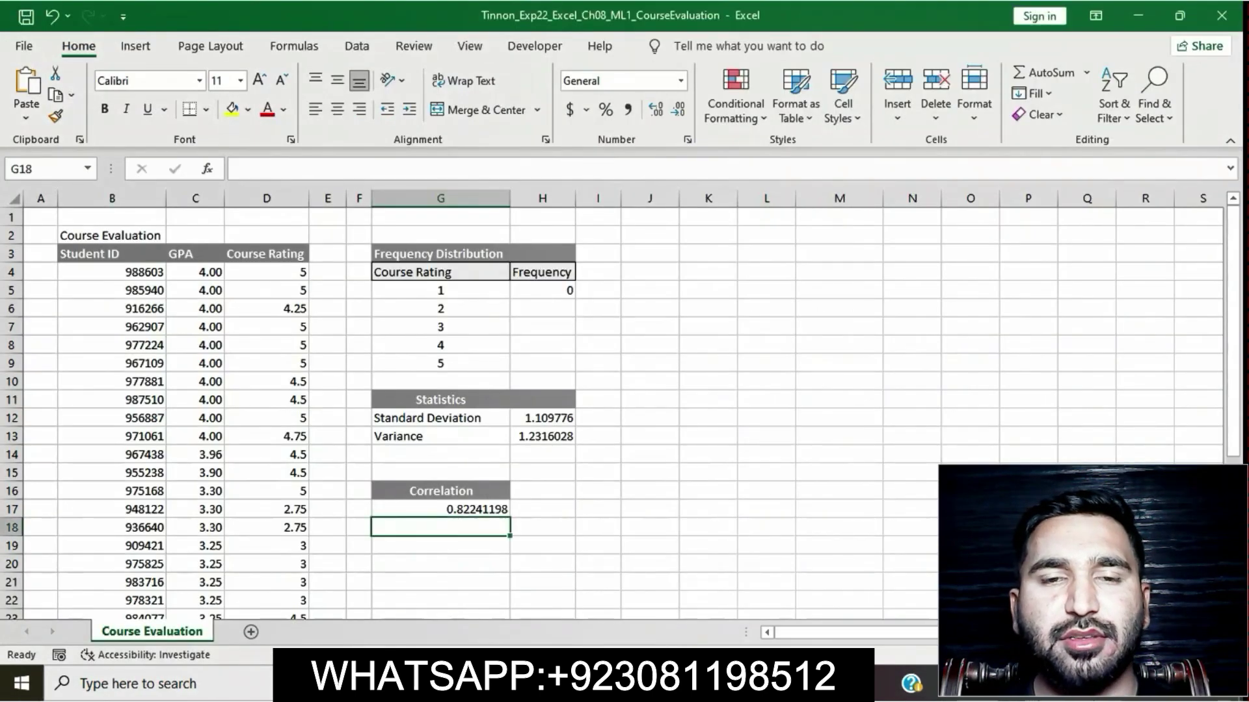
pyautogui.click(357, 46)
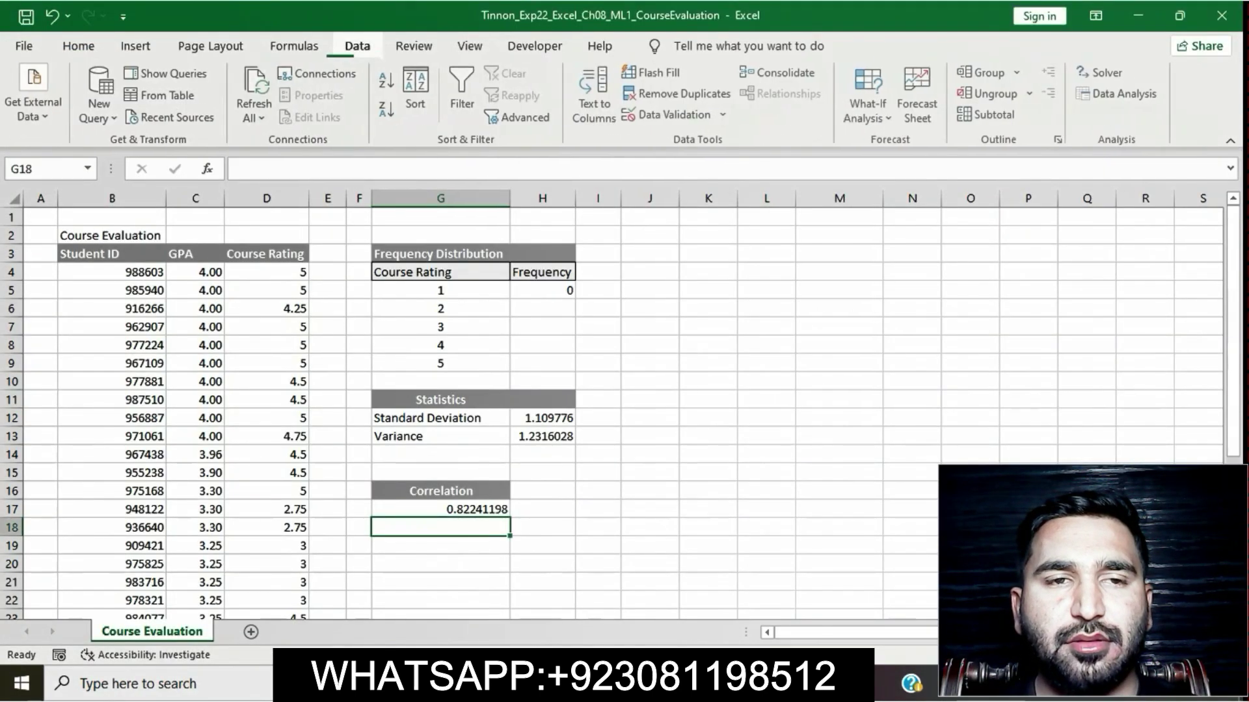
pyautogui.hotkey('alt', 'Tab')
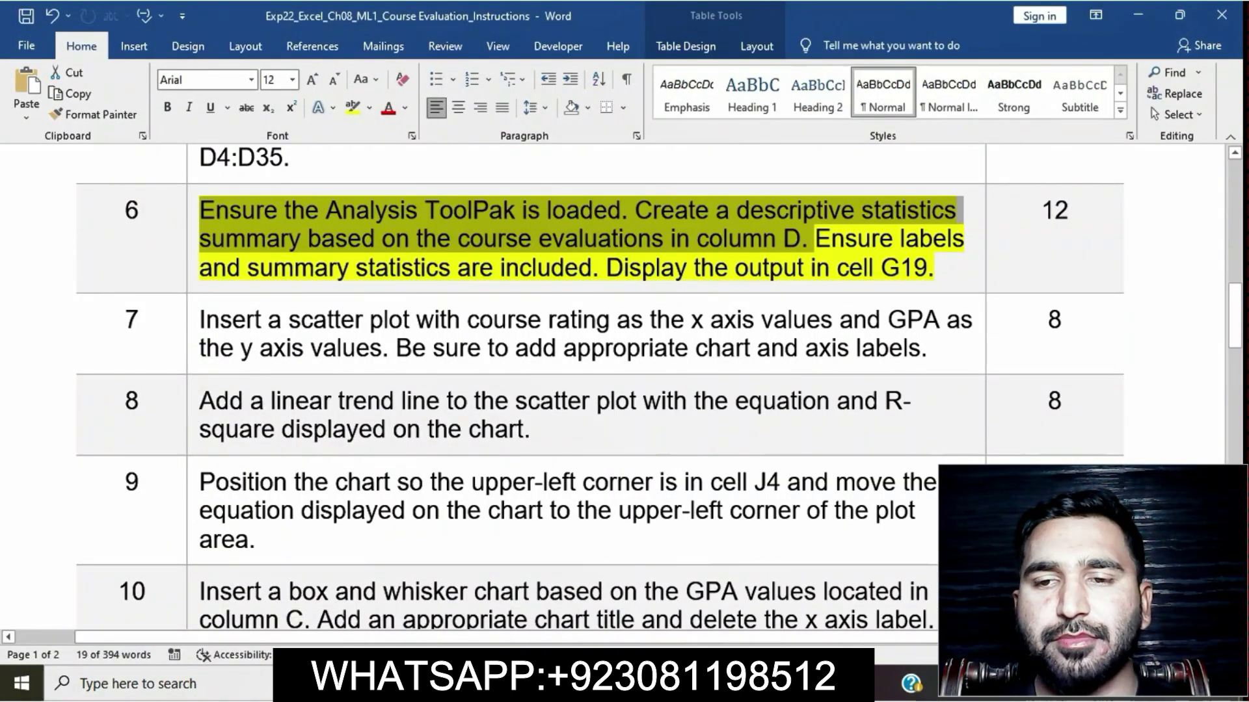
pyautogui.hotkey('alt', 'Tab')
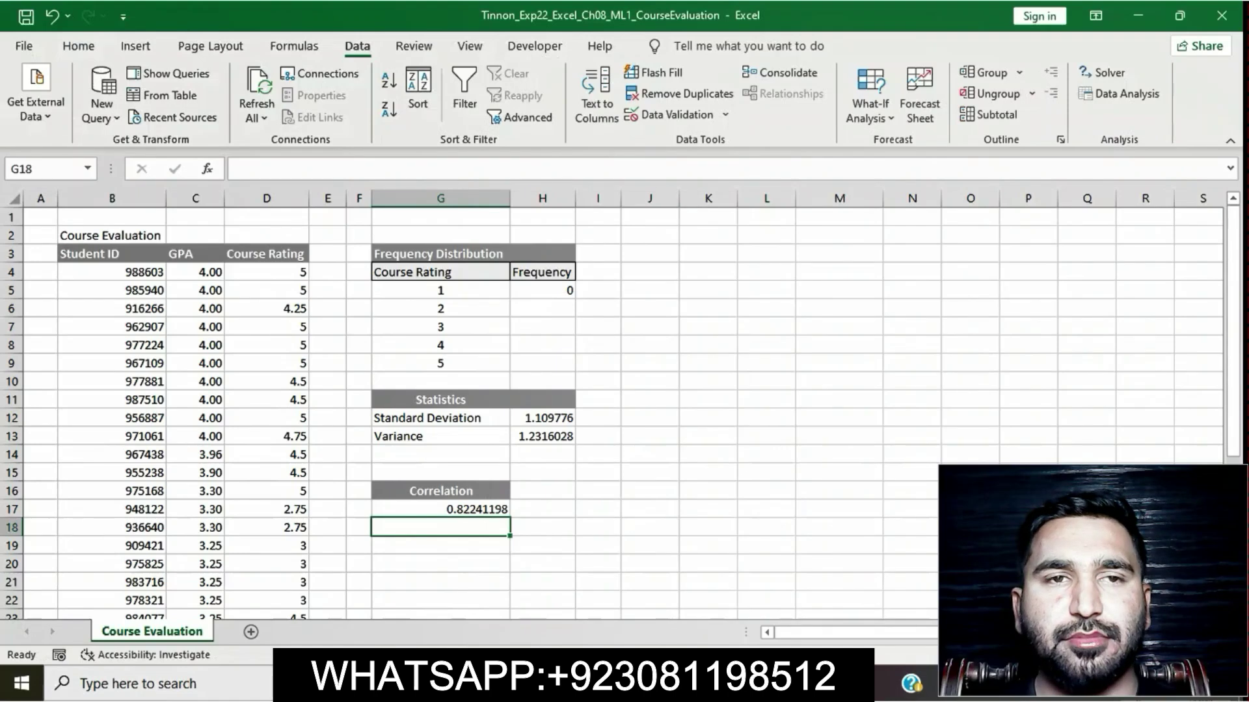
pyautogui.click(1119, 93)
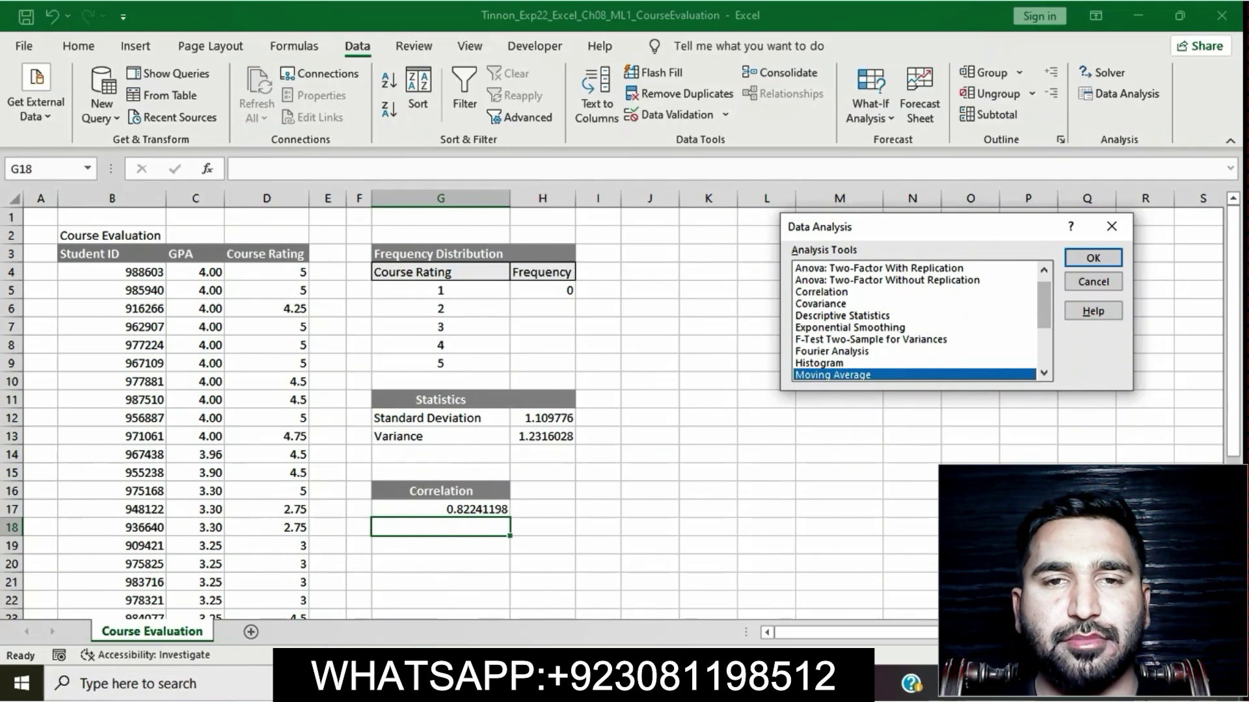
pyautogui.click(842, 316)
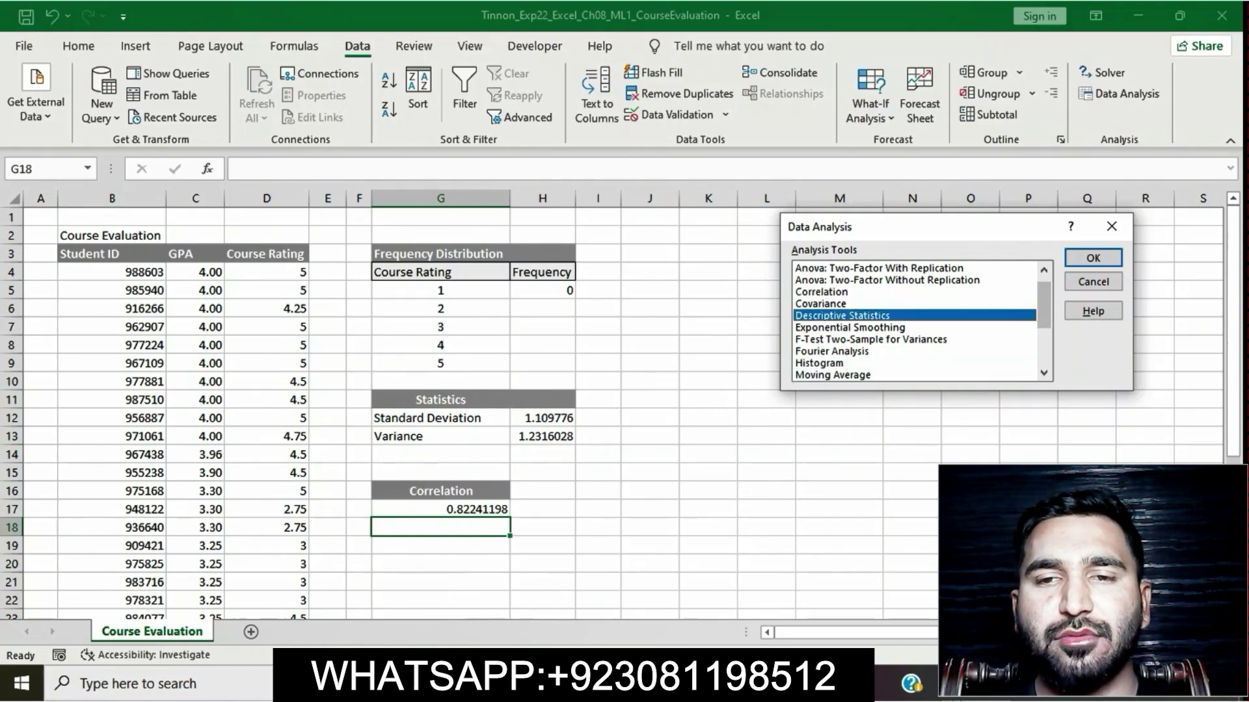
pyautogui.click(1094, 258)
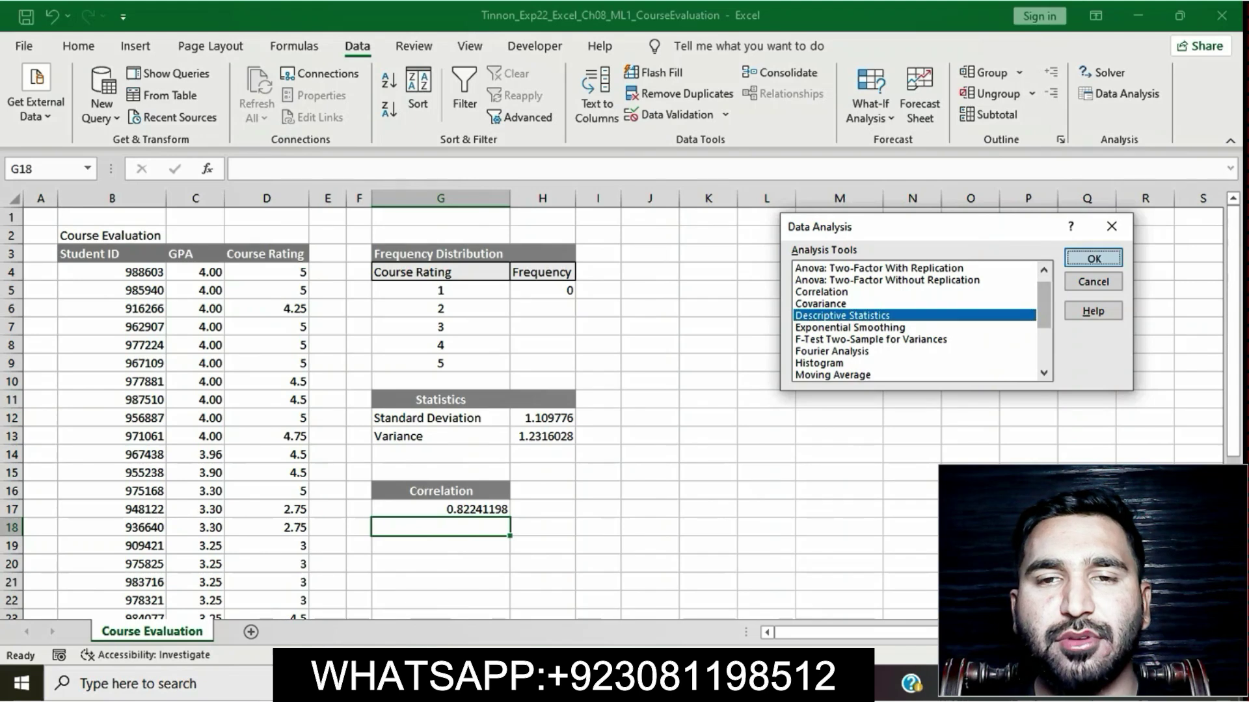
# Set the Descriptive Statistics input range to the Course Rating column D3:D35 with its header, checking the step 6 instruction in Word.
pyautogui.hotkey('alt', 'Tab')
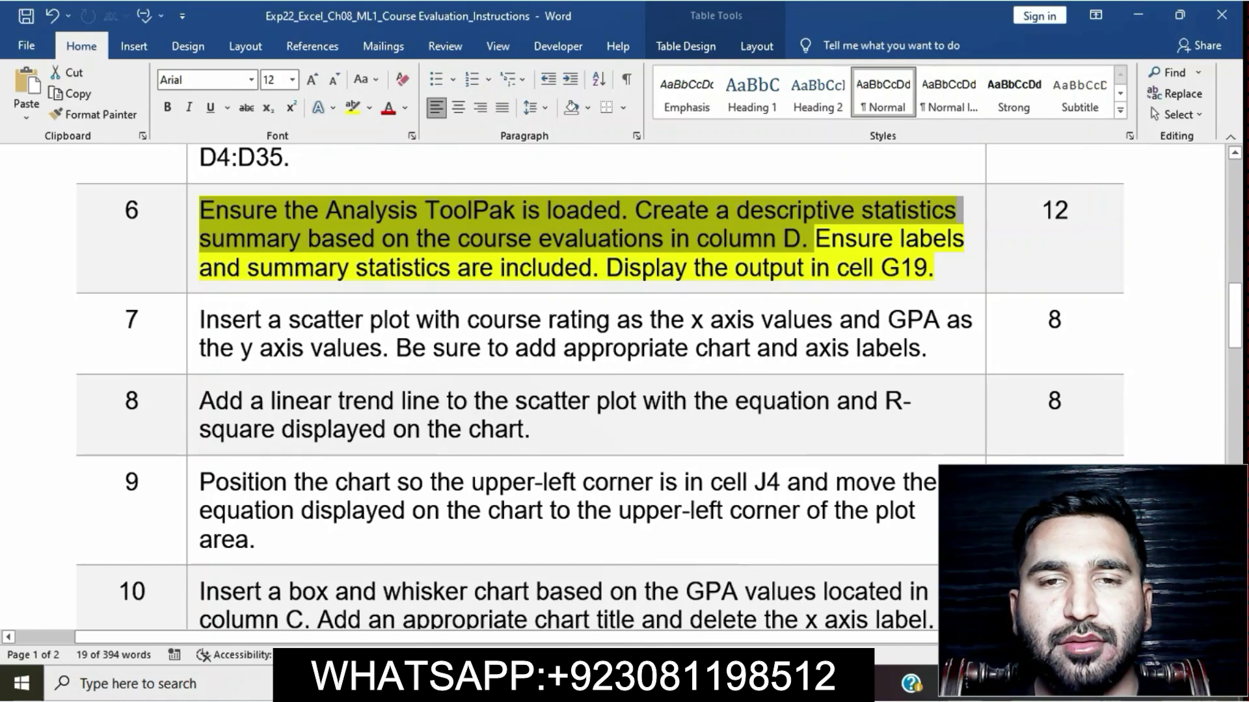
pyautogui.hotkey('alt', 'Tab')
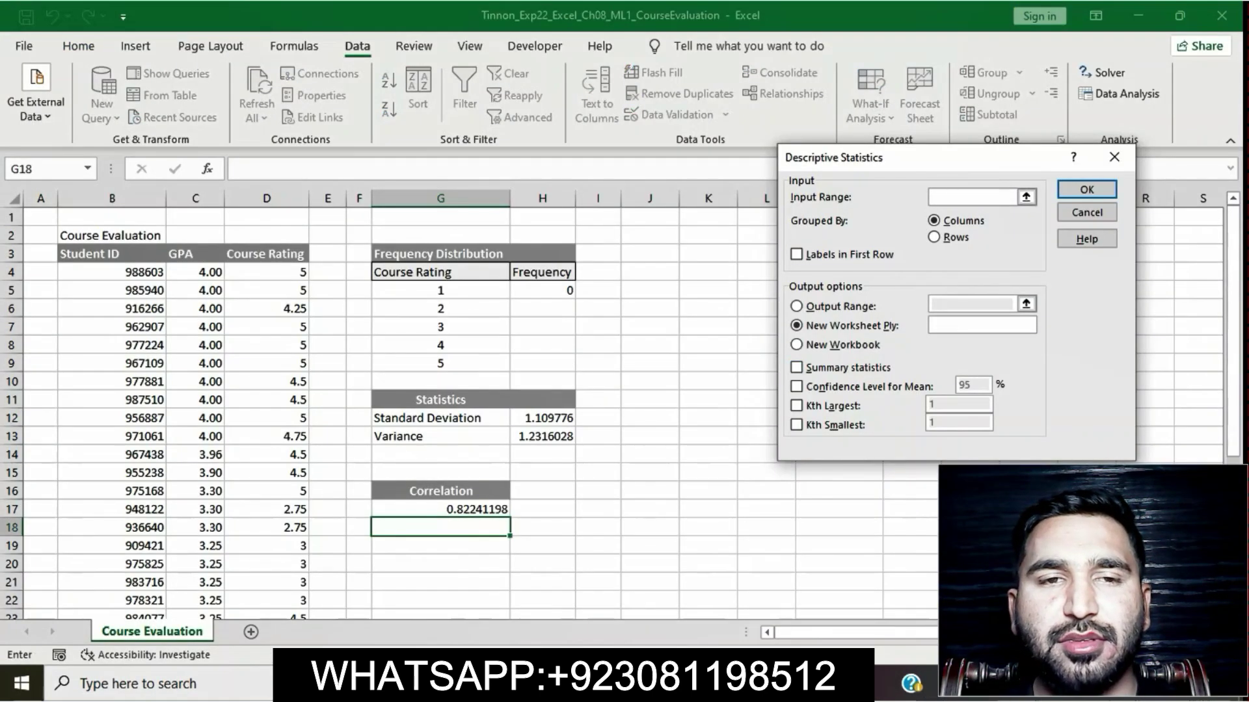
pyautogui.click(266, 253)
pyautogui.moveTo(266, 254); pyautogui.dragTo(304, 564)
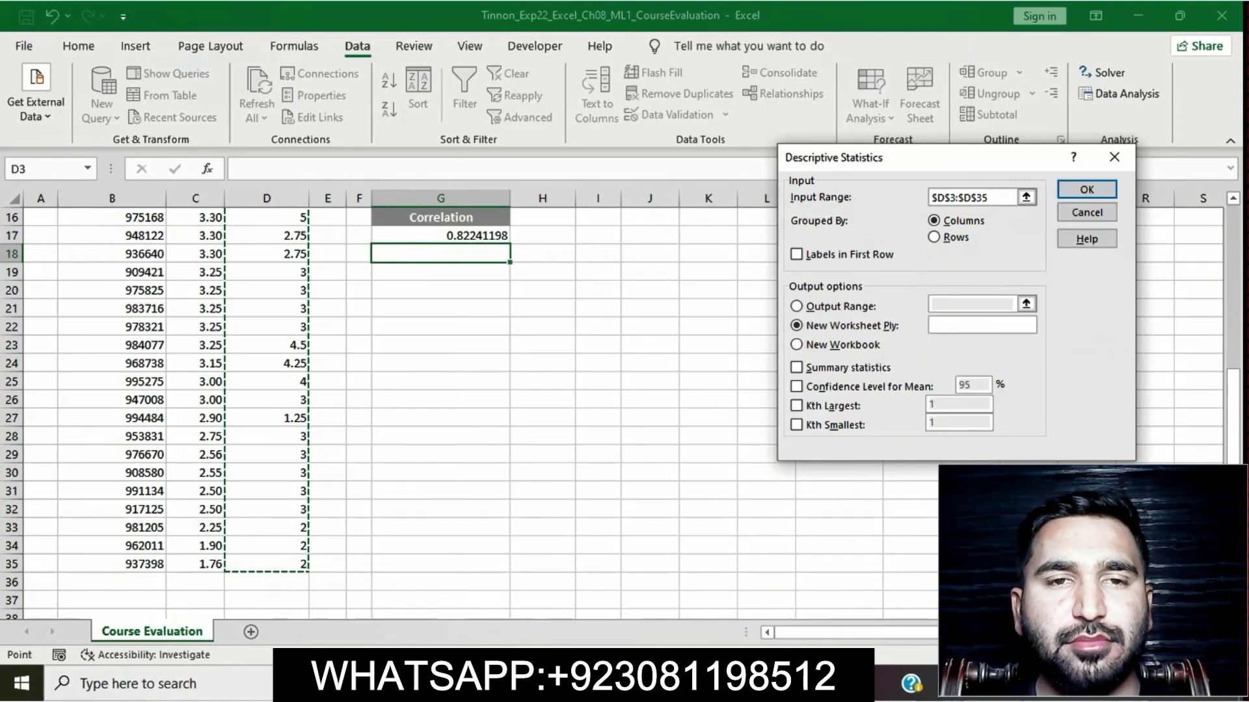
pyautogui.hotkey('alt', 'Tab')
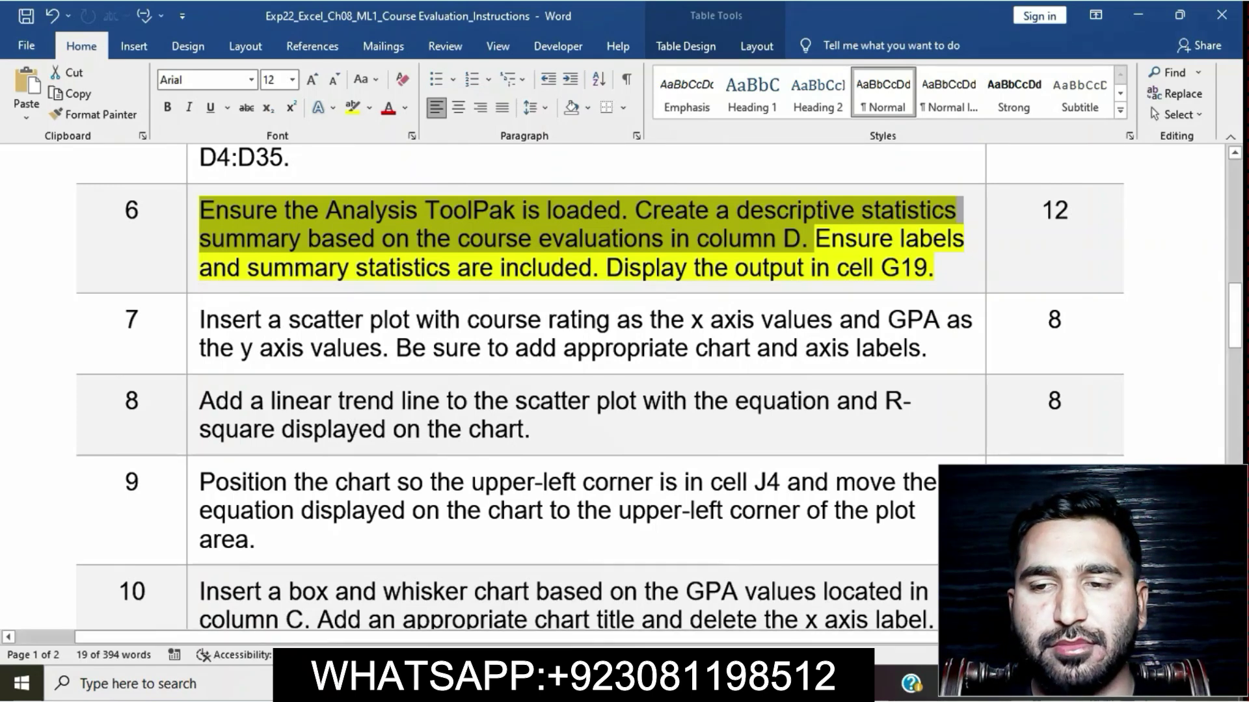
pyautogui.hotkey('alt', 'Tab')
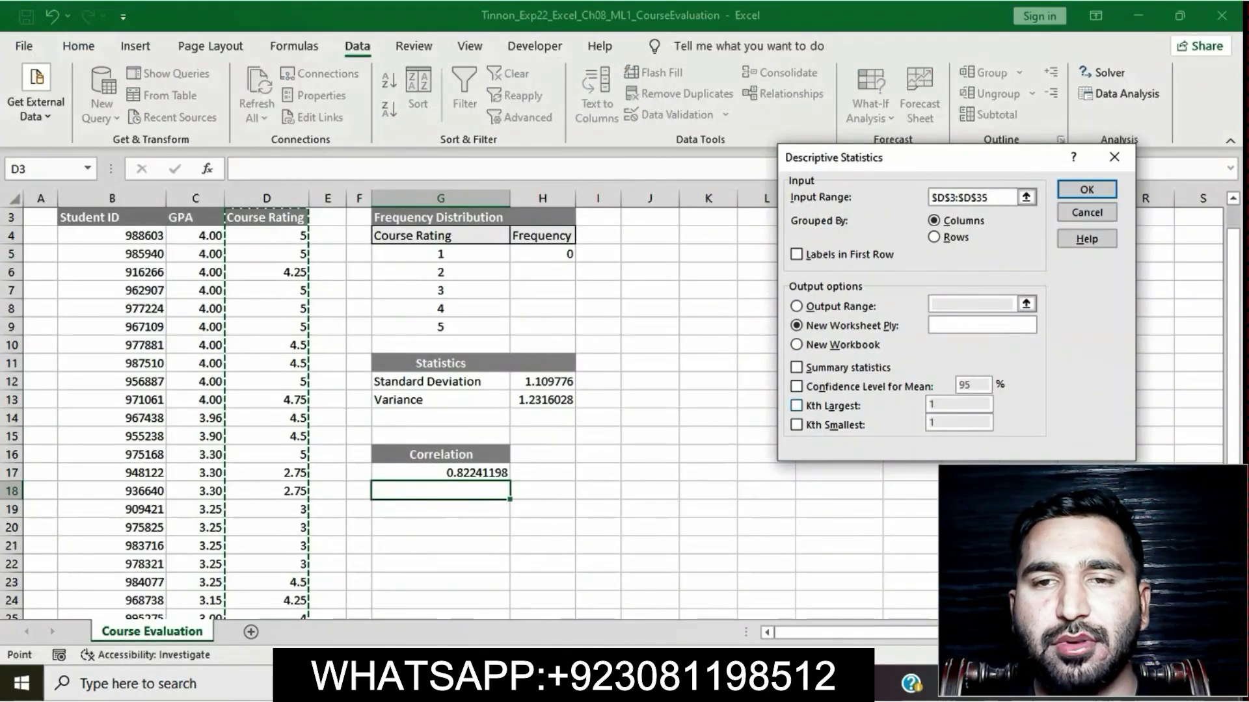
# Include summary statistics and labels in the first row, consulting the step 6 instruction in Word for the required options.
pyautogui.hotkey('alt', 's')
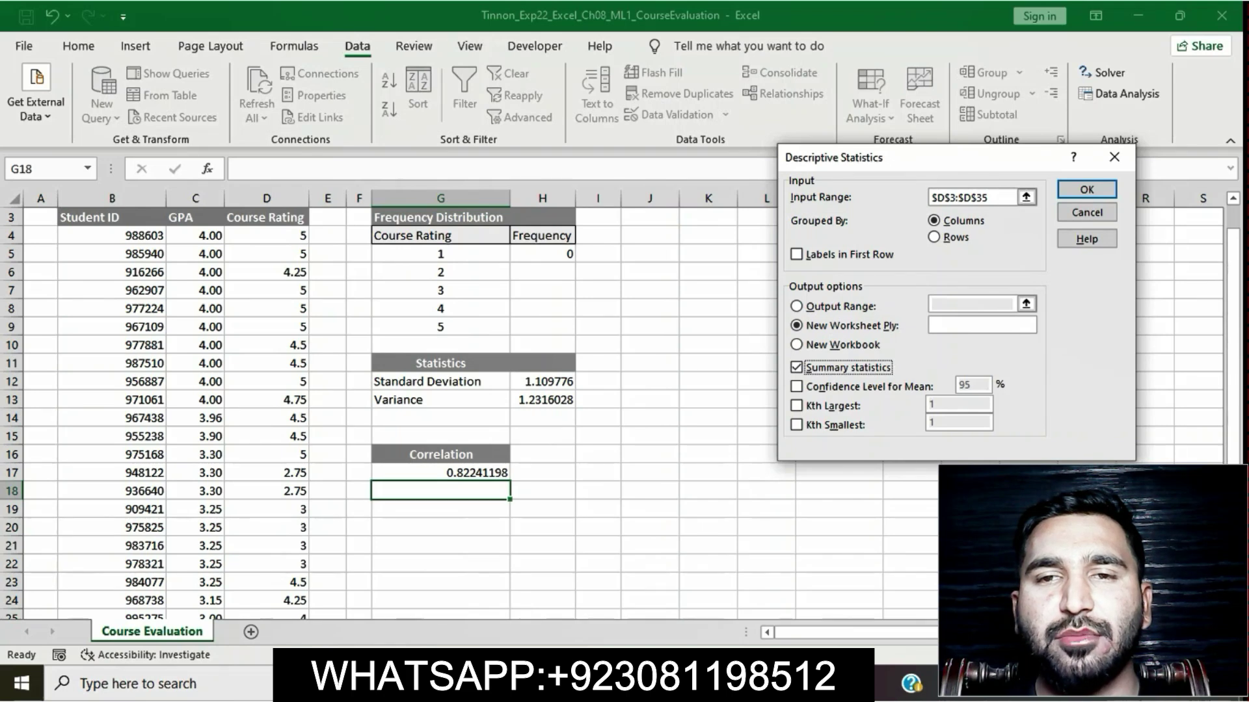
pyautogui.hotkey('alt', 'Tab')
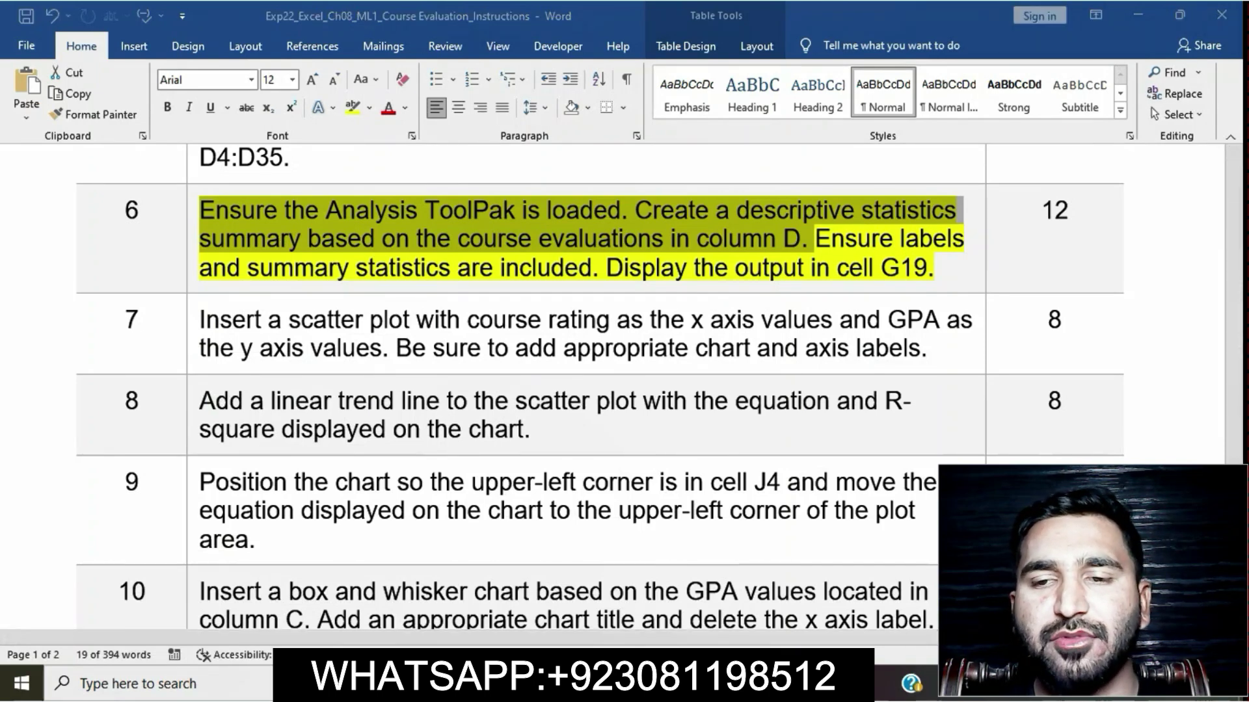
pyautogui.hotkey('alt', 'Tab')
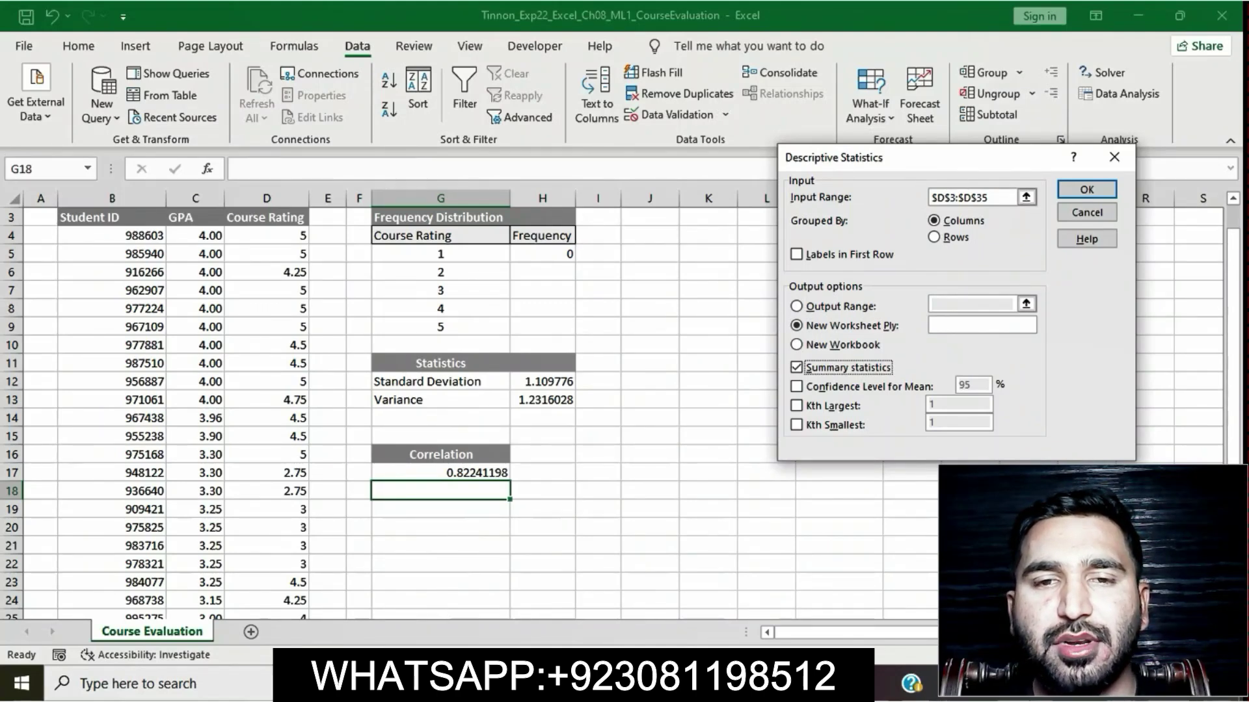
pyautogui.hotkey('alt', 'l')
pyautogui.hotkey('alt', 'Tab')
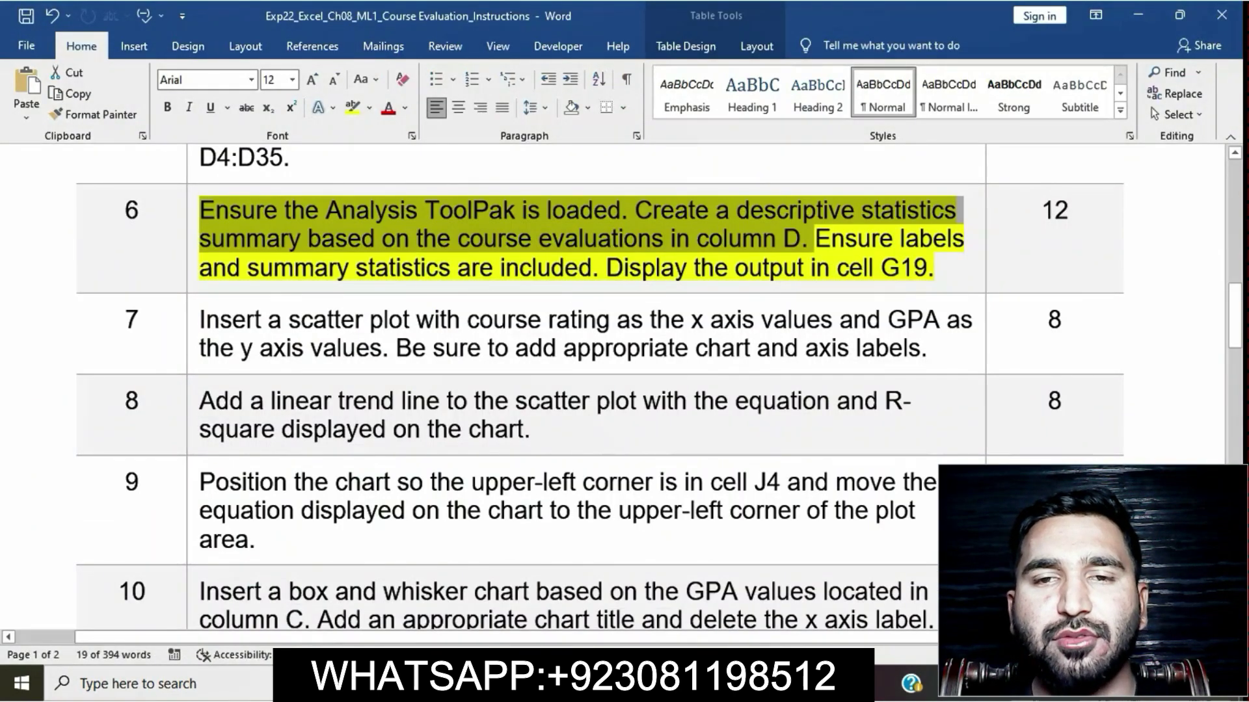
pyautogui.hotkey('alt', 'Tab')
# Set the output range to cell G19 and generate the descriptive statistics summary.
pyautogui.hotkey('alt', 'o')
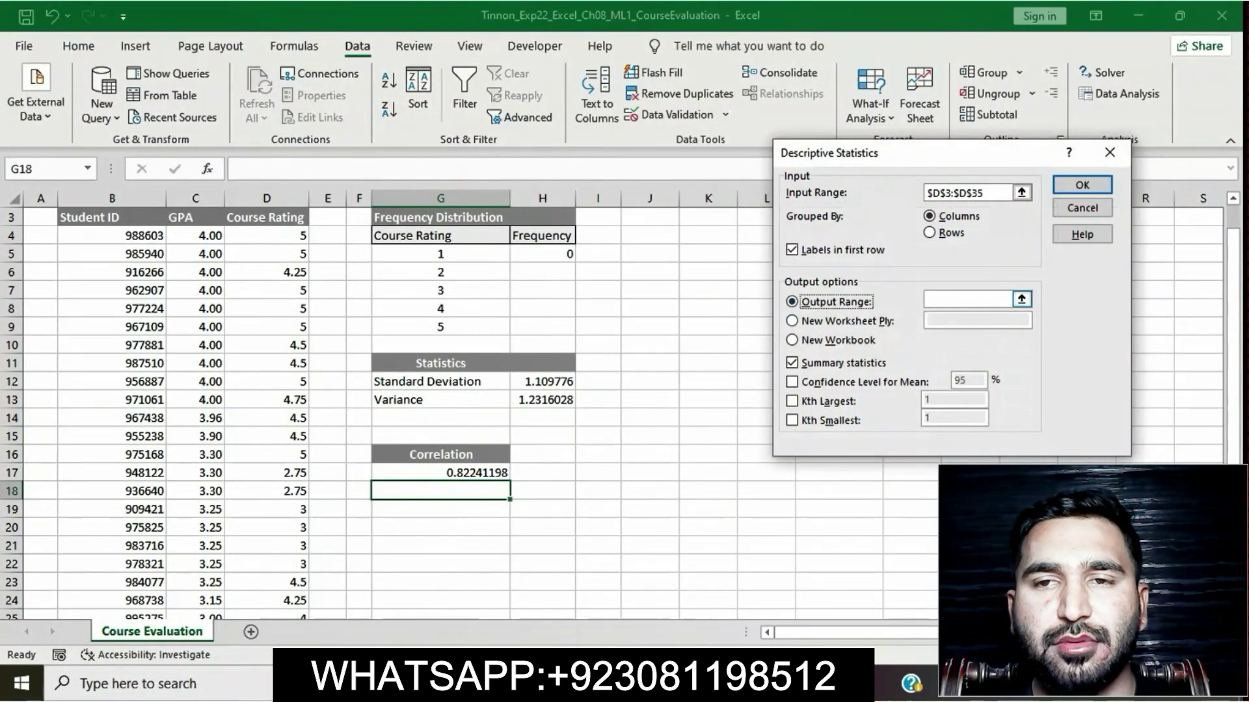
pyautogui.hotkey('alt', 'o')
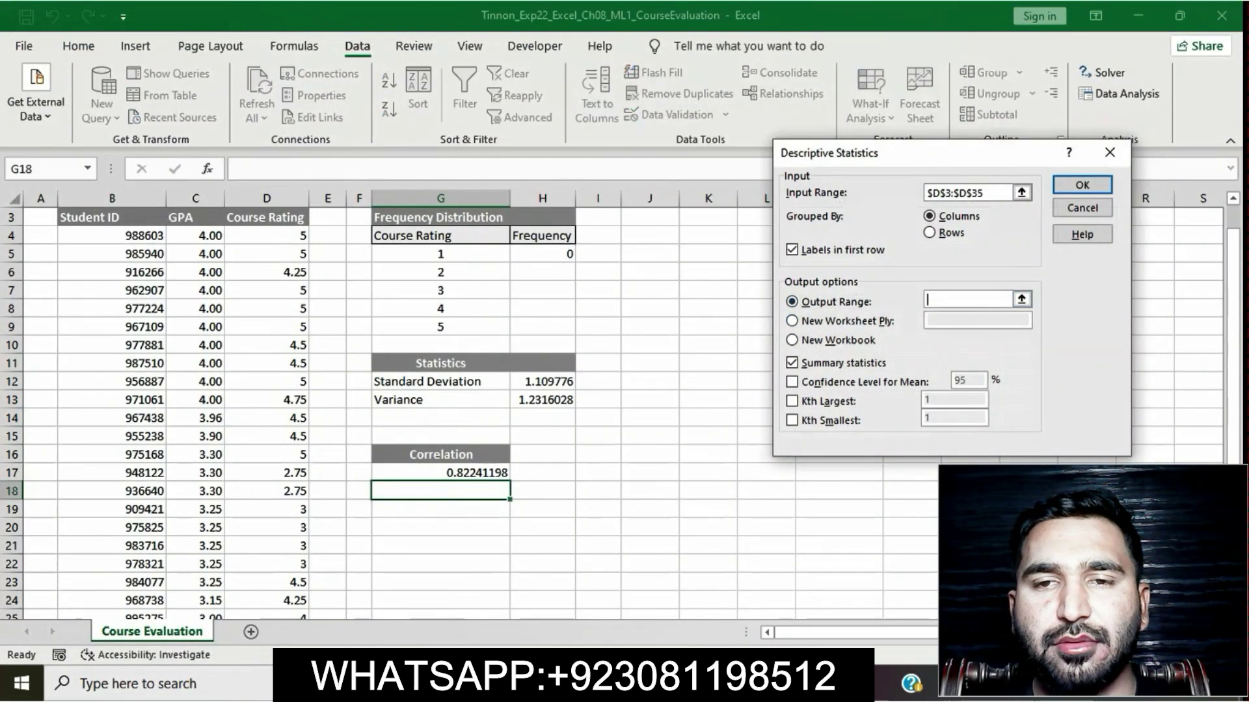
pyautogui.click(441, 508)
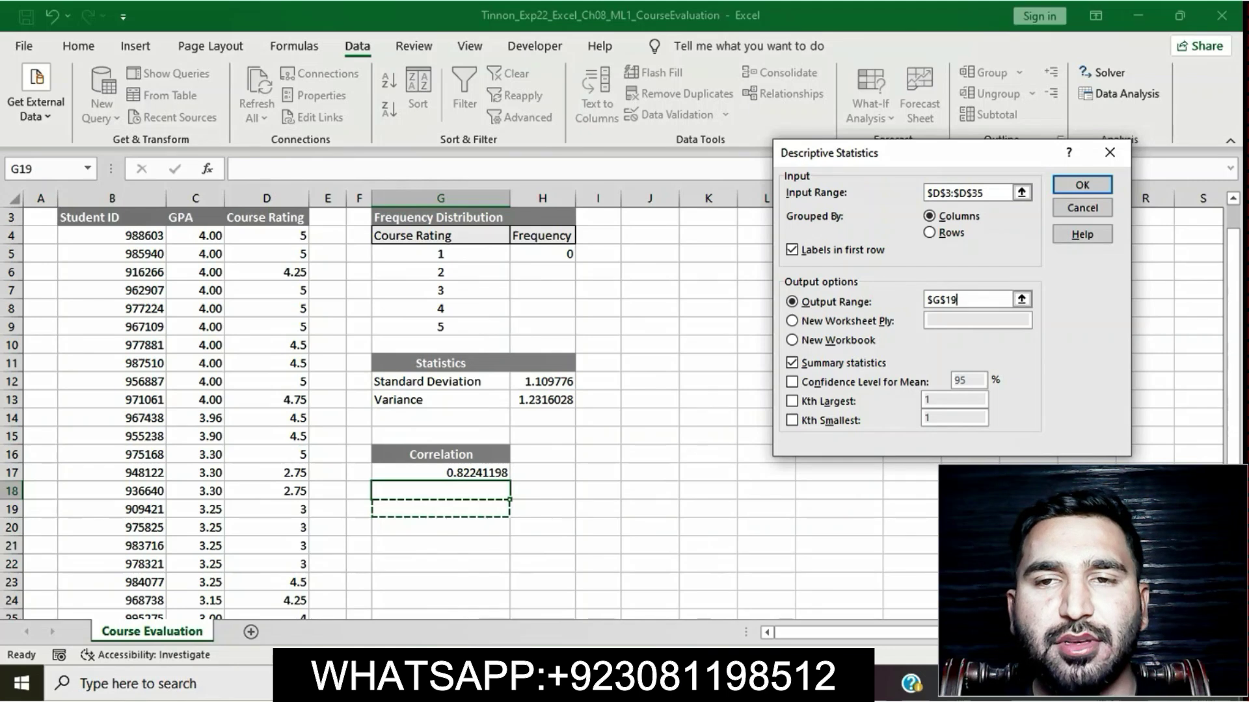
pyautogui.press('Return')
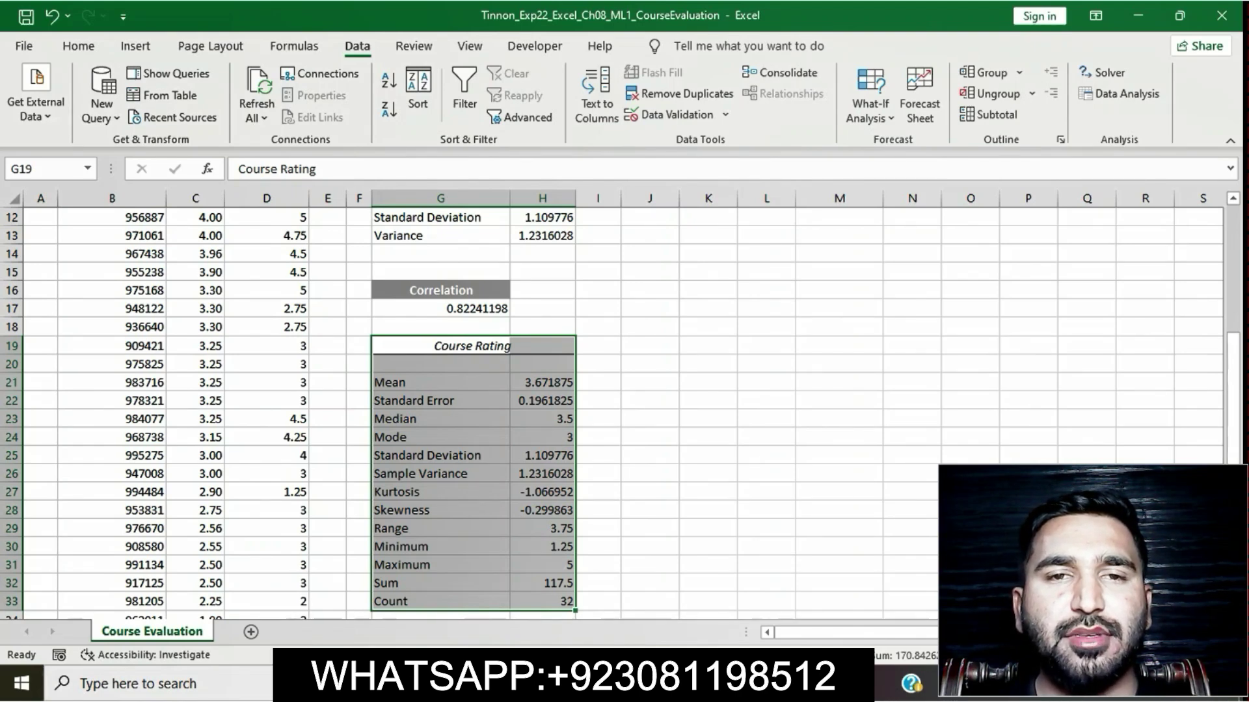
pyautogui.click(708, 456)
# Switch to the Word instructions and remove the yellow highlight from the step 6 text.
pyautogui.hotkey('alt', 'Tab')
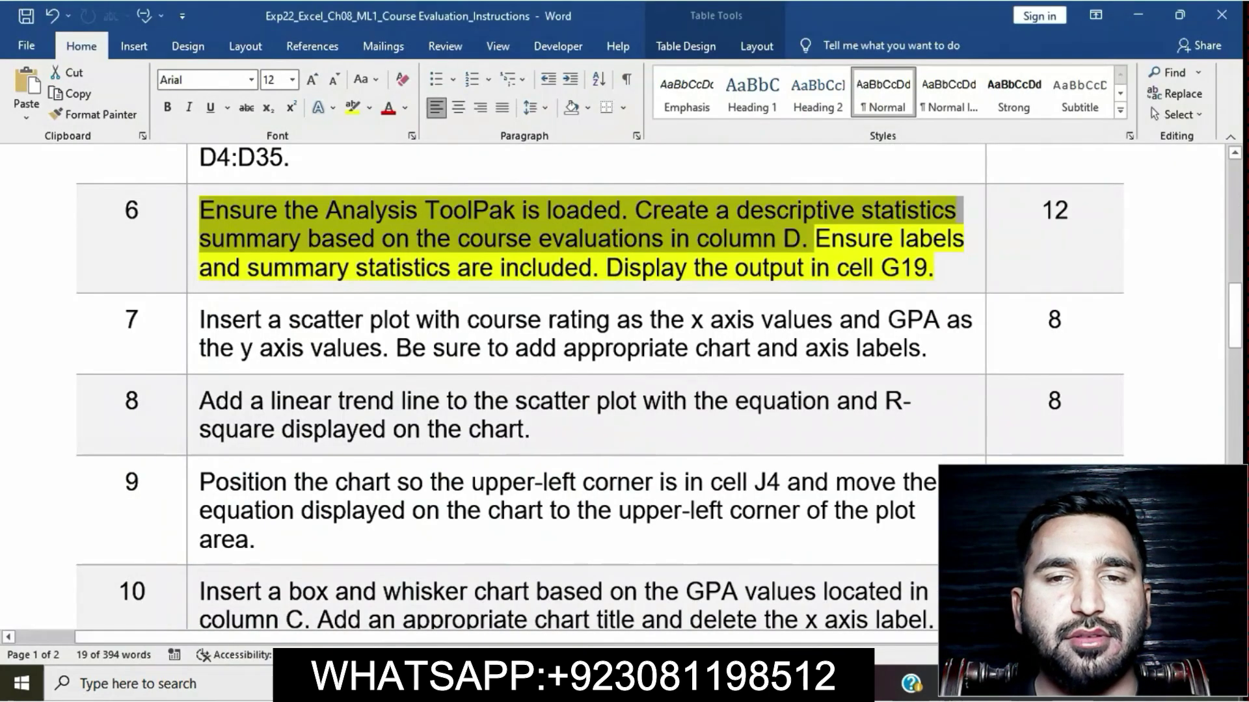
pyautogui.press('Right')
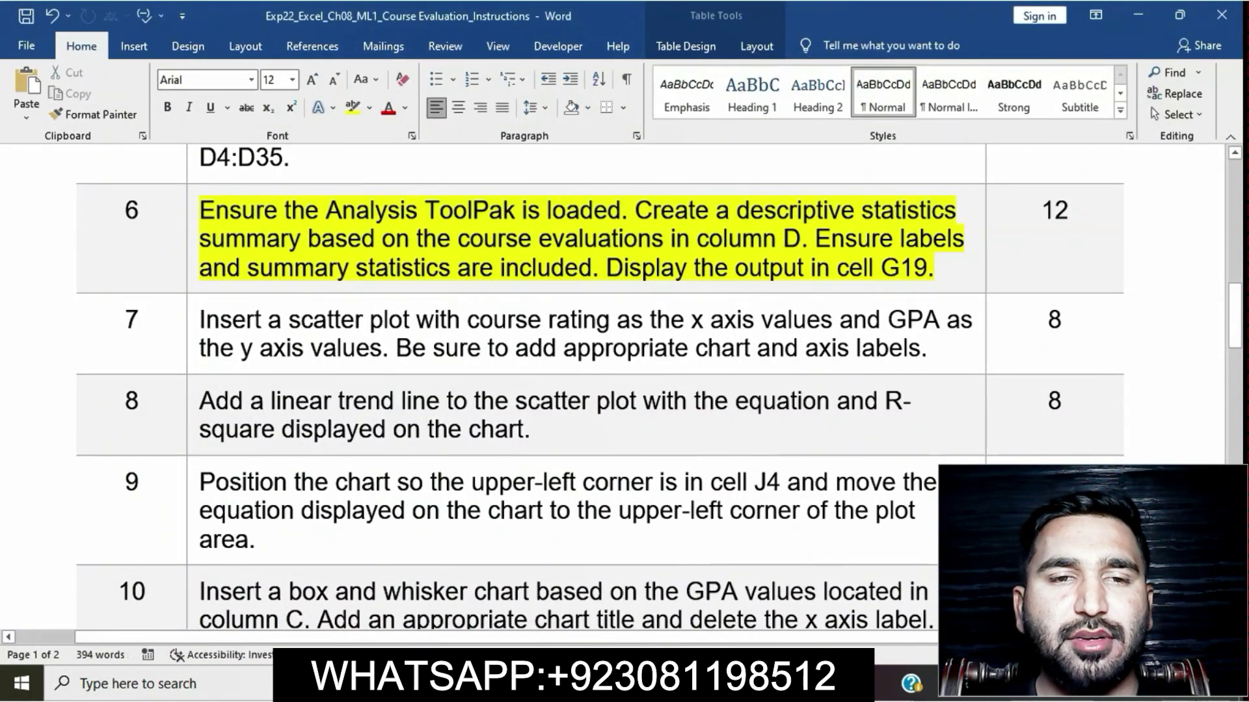
pyautogui.click(193, 237)
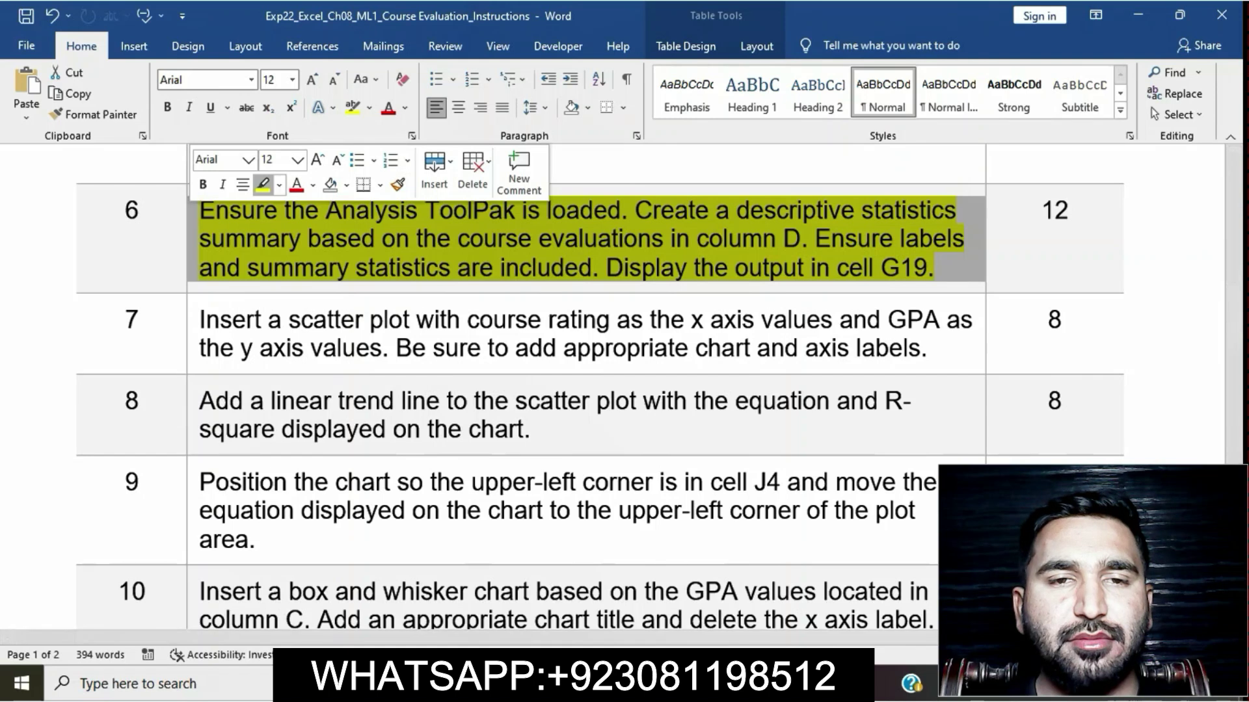
pyautogui.press('Right')
# Highlight the step 7 instruction about the scatter plot in yellow and select its text for reading.
pyautogui.scroll(-2, 585, 377)
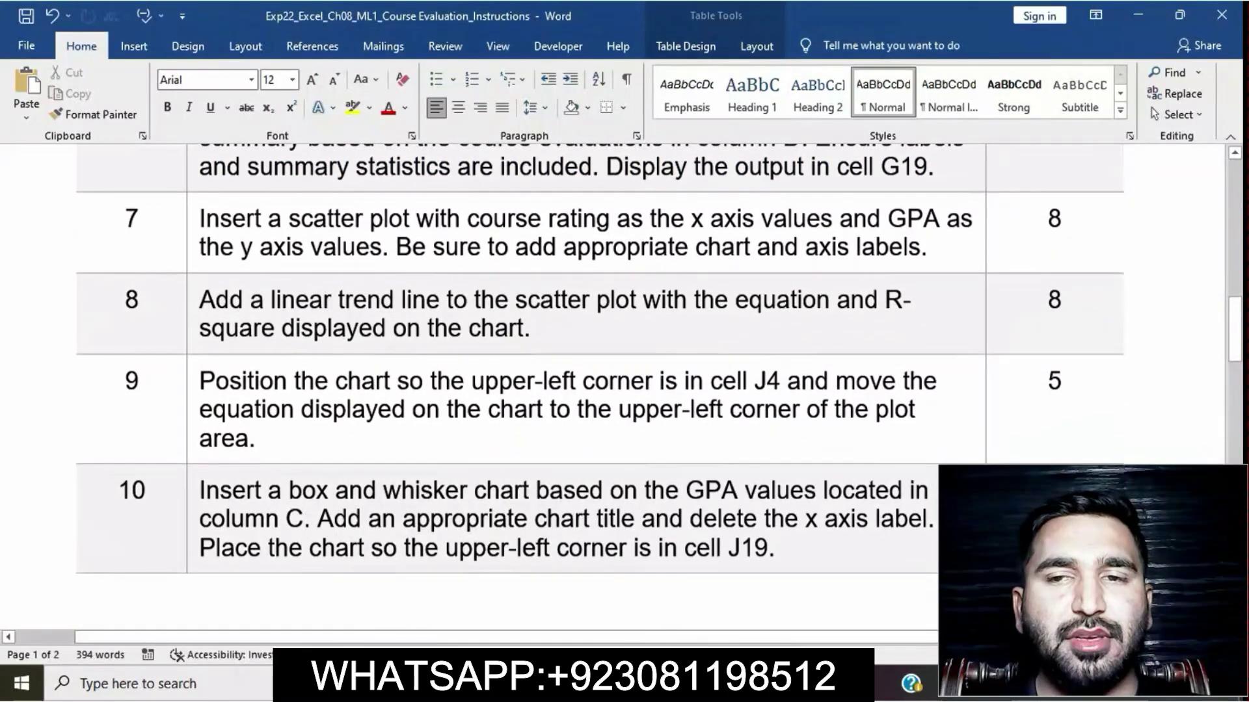
pyautogui.click(192, 230)
pyautogui.hotkey('ctrl', 'alt', 'h')
pyautogui.press('Right')
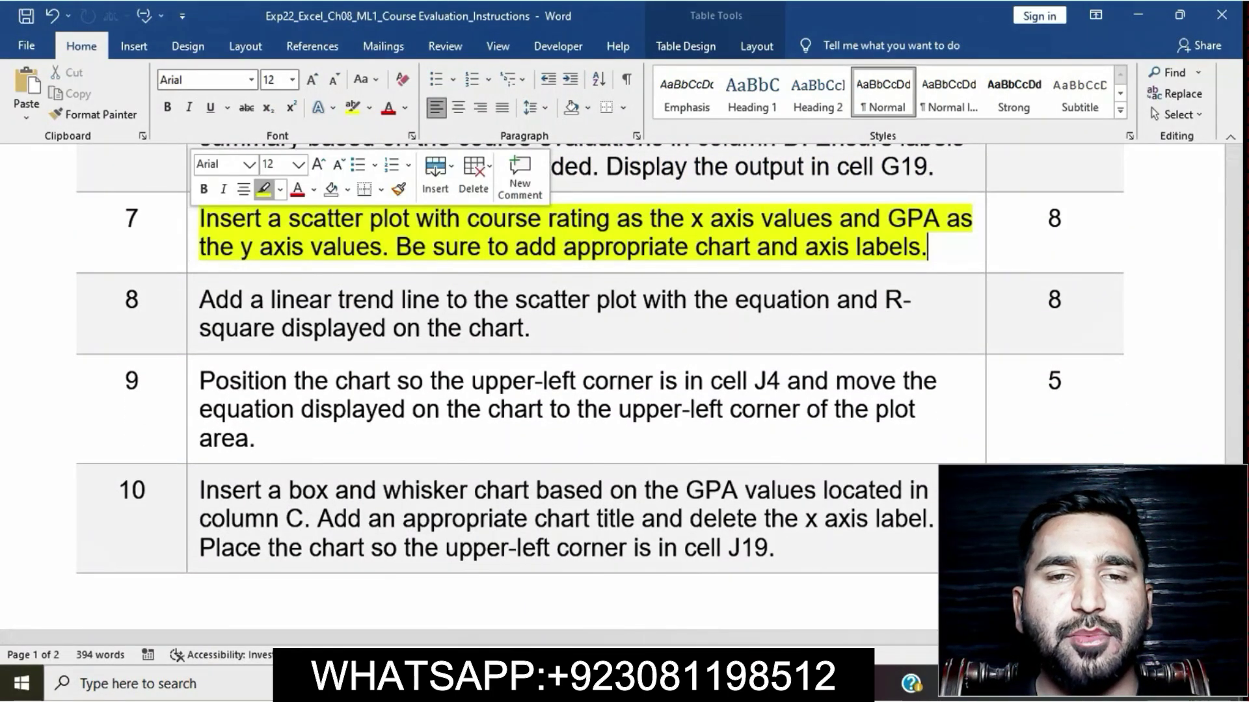
pyautogui.click(301, 219)
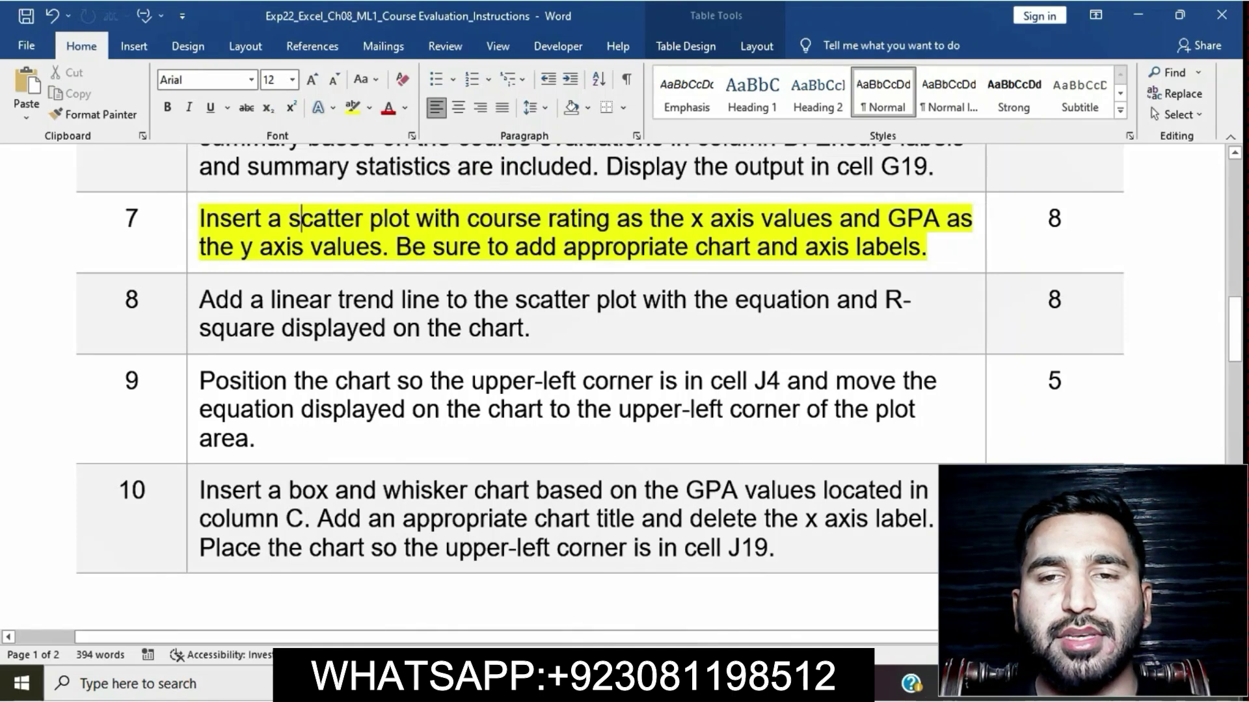
pyautogui.moveTo(202, 218); pyautogui.dragTo(924, 247)
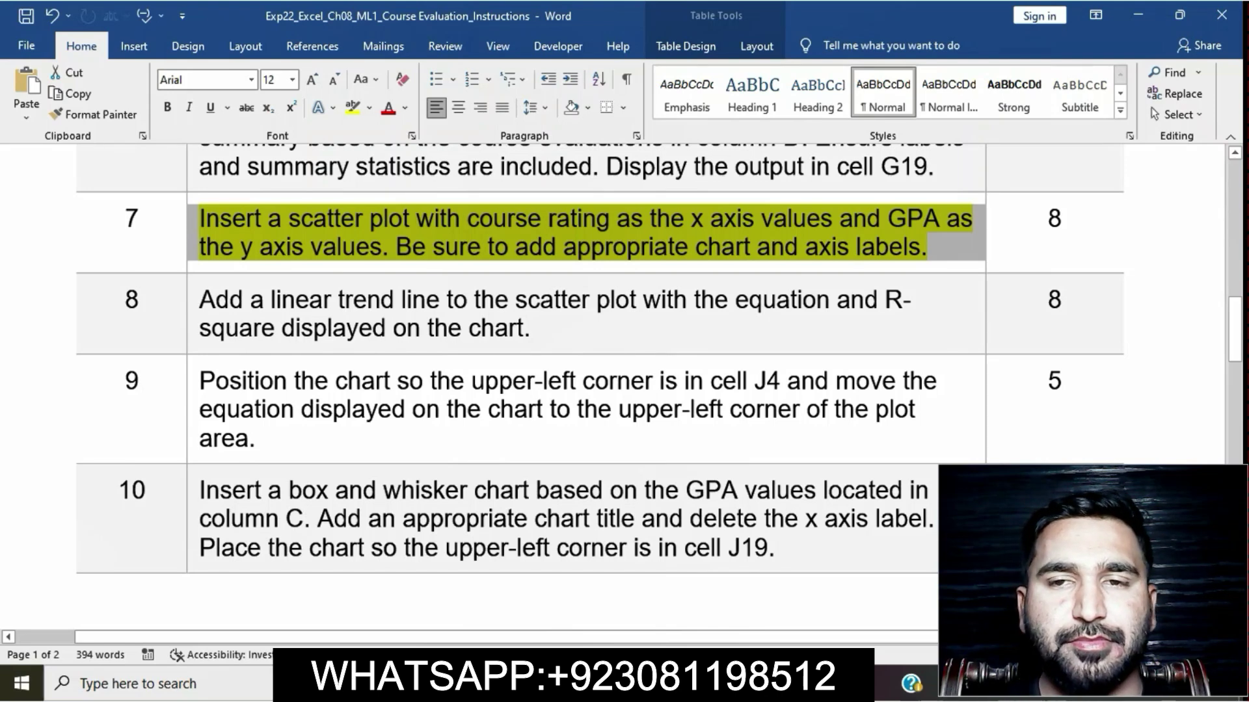
# Switch to the Excel workbook and return to the beginning of the Course Evaluation data.
pyautogui.hotkey('alt', 'Tab')
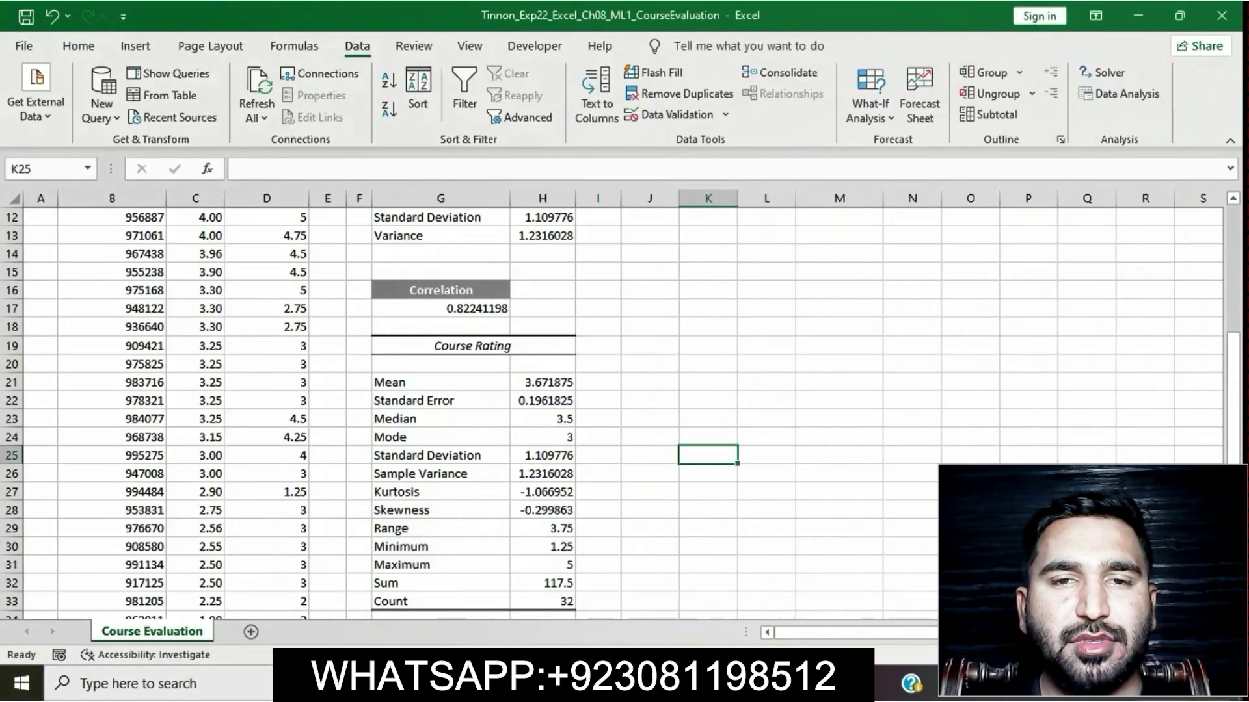
pyautogui.scroll(4, 612, 410)
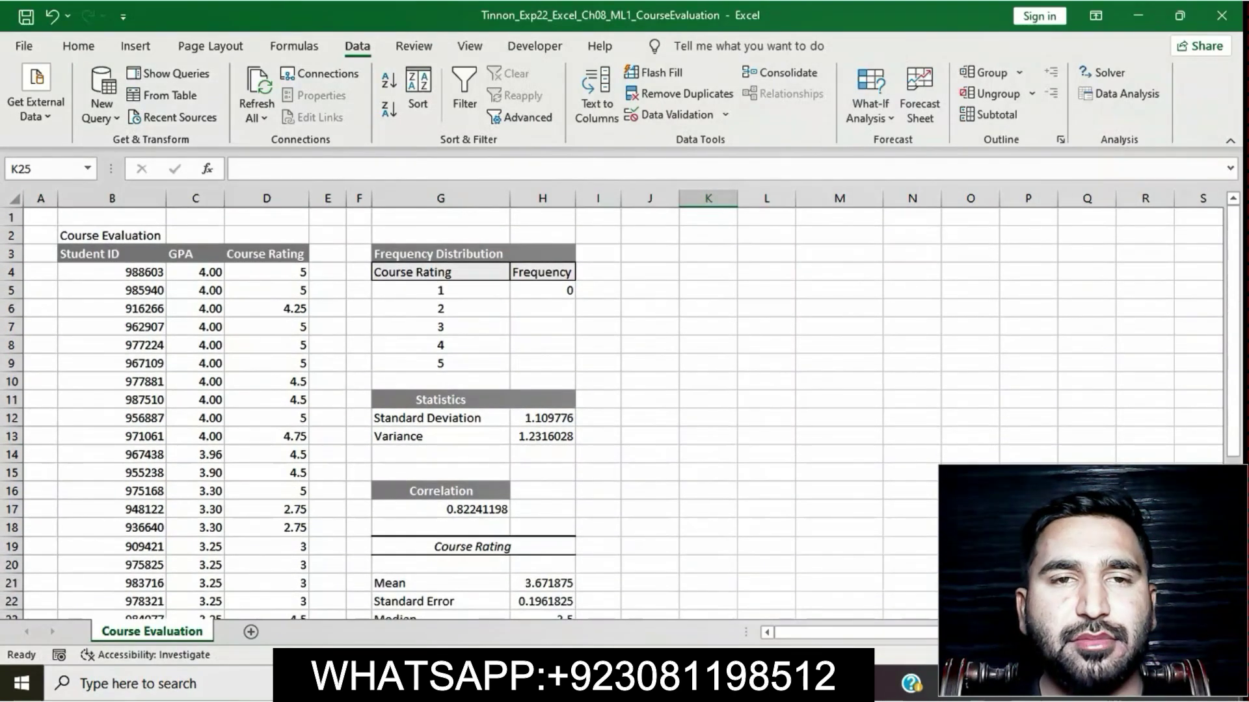
pyautogui.rightClick(198, 253)
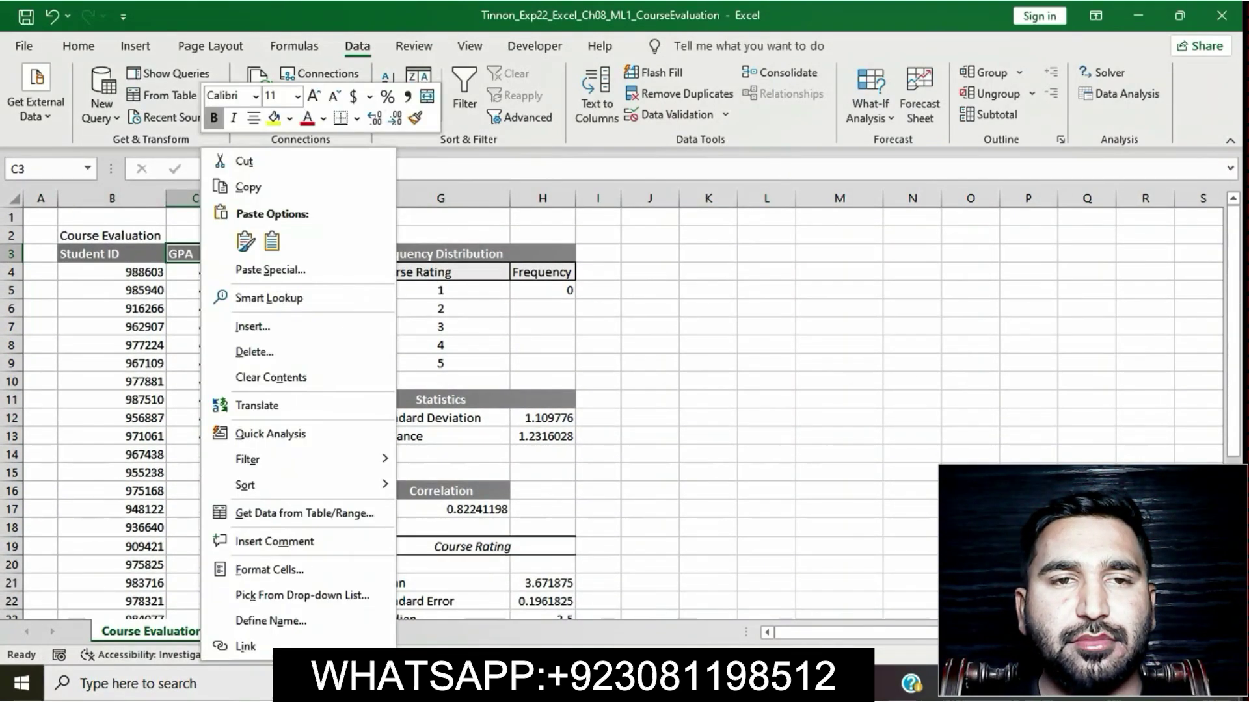
pyautogui.click(839, 436)
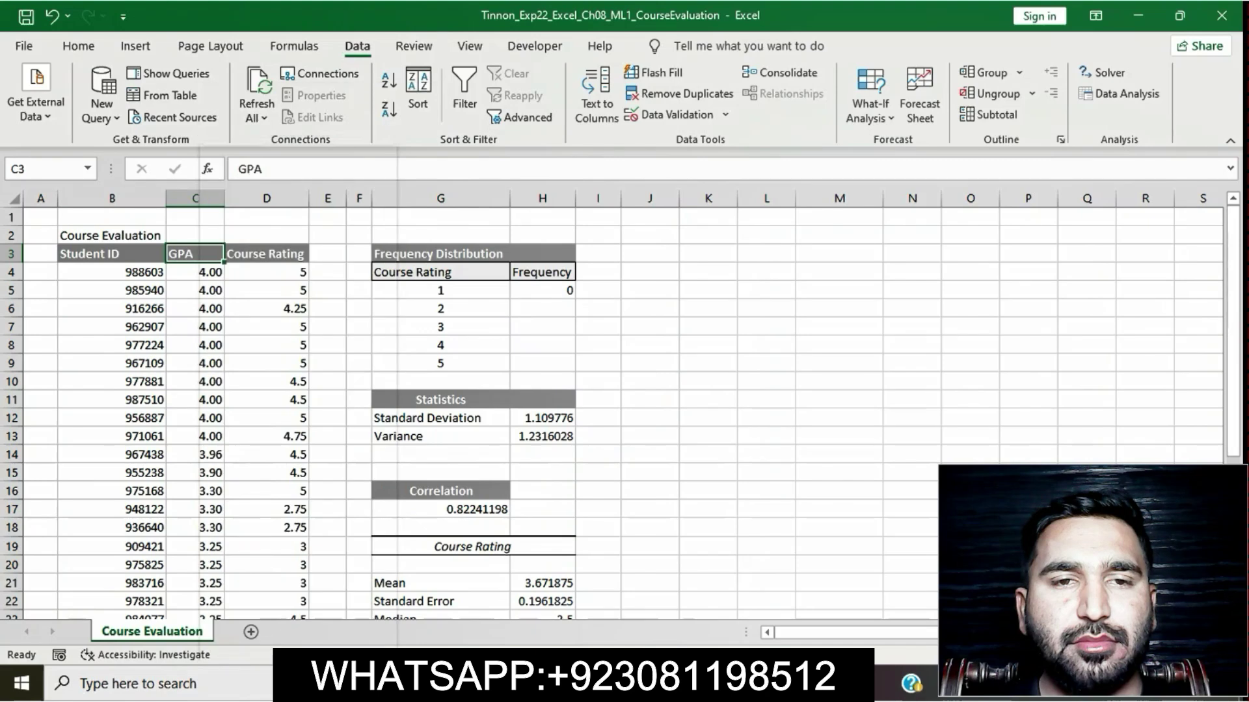
pyautogui.click(839, 436)
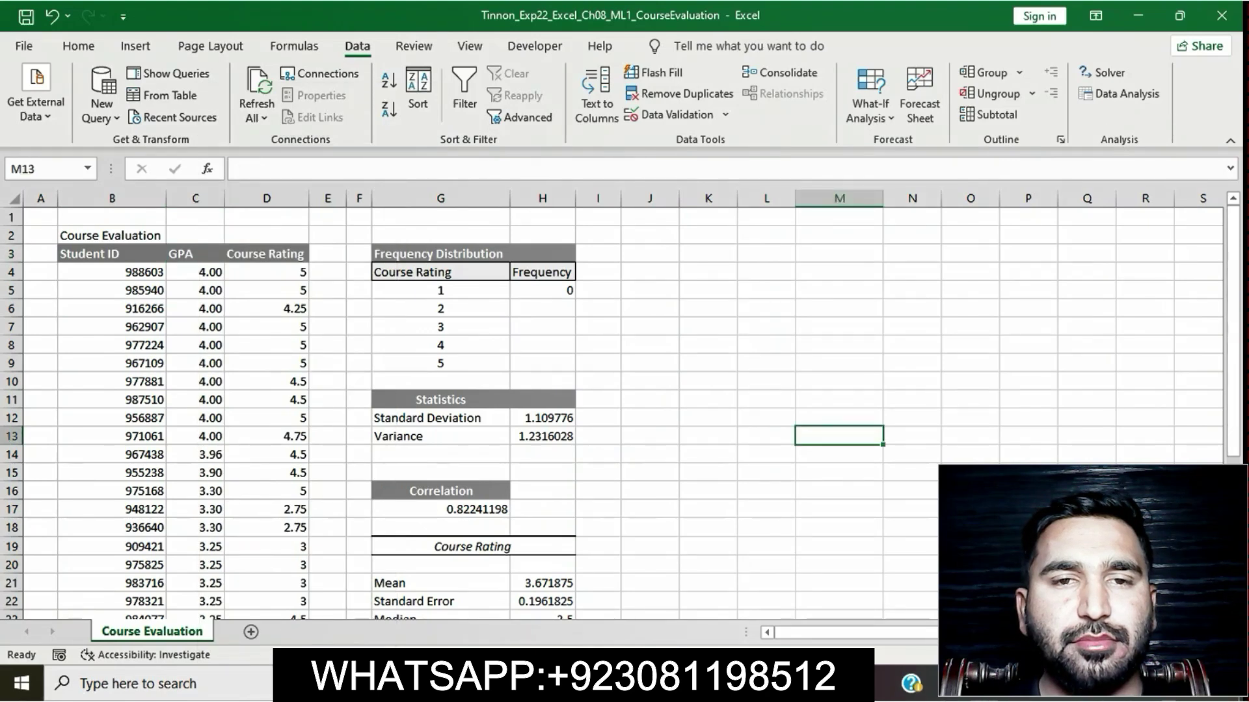
pyautogui.click(196, 254)
pyautogui.rightClick(192, 255)
pyautogui.press('Escape')
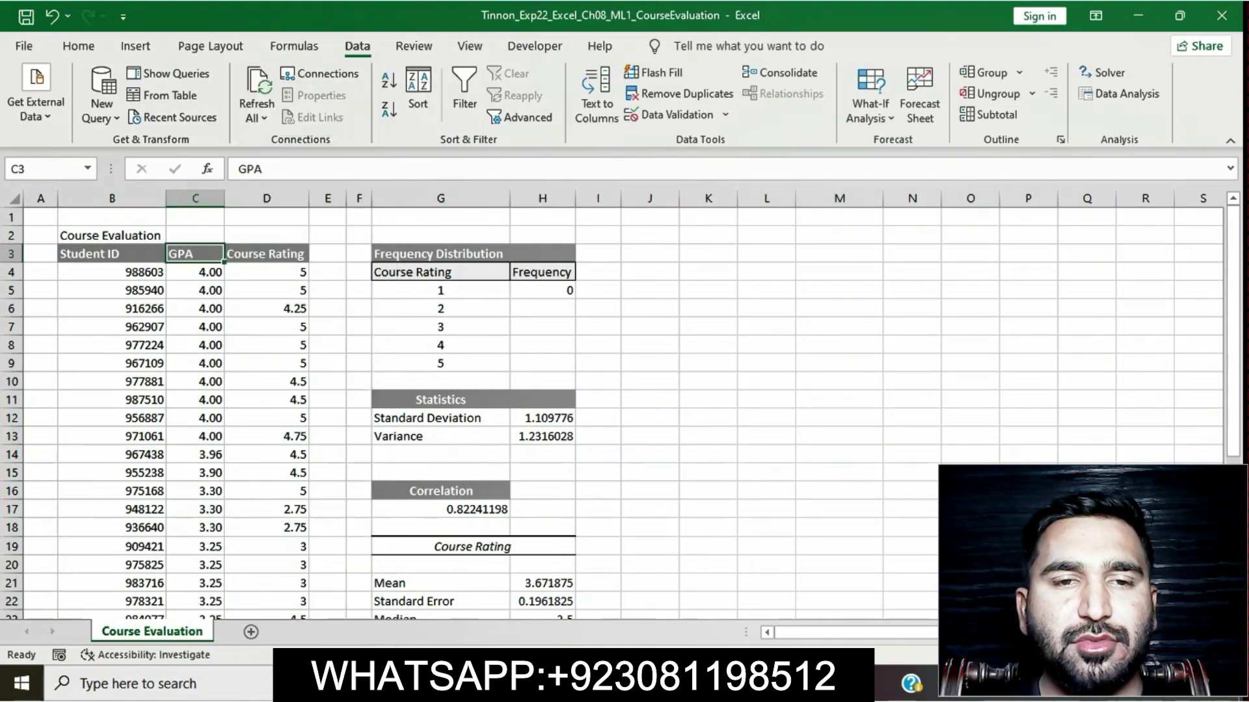
pyautogui.click(267, 364)
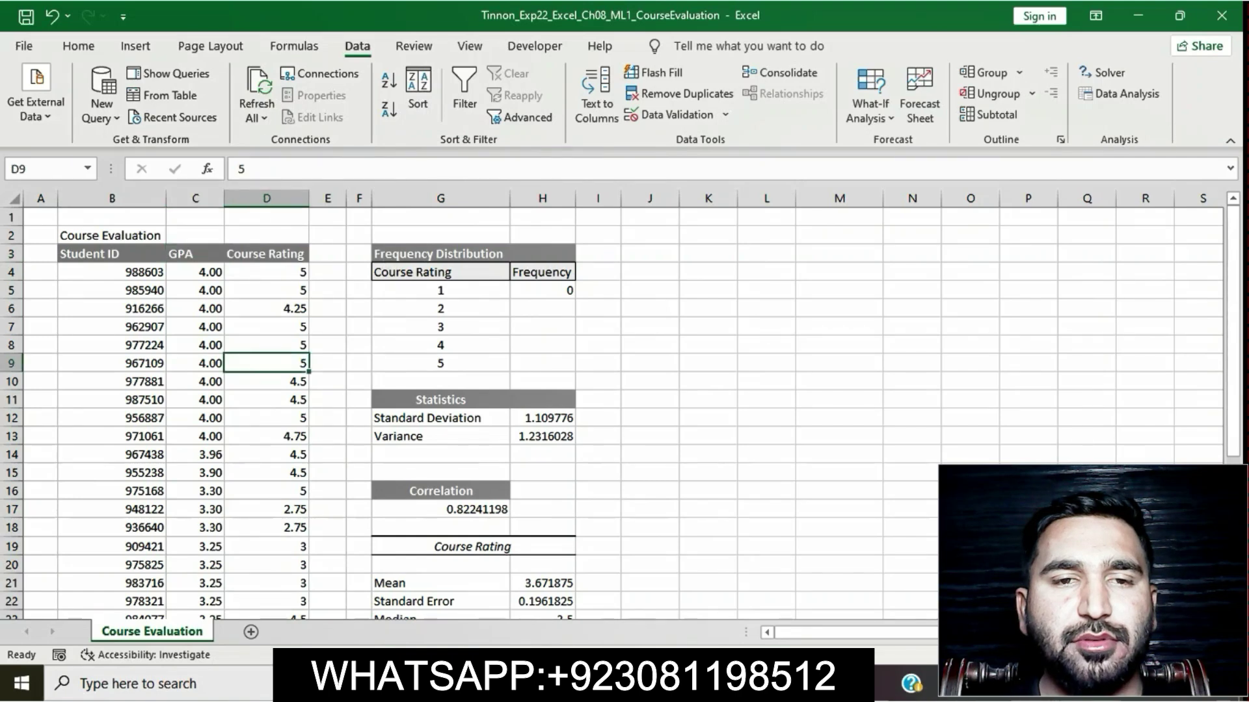
# Select the GPA and Course Rating data in C3:D35, recheck the step 7 instruction in Word, and return to Excel.
pyautogui.moveTo(196, 254); pyautogui.dragTo(306, 589)
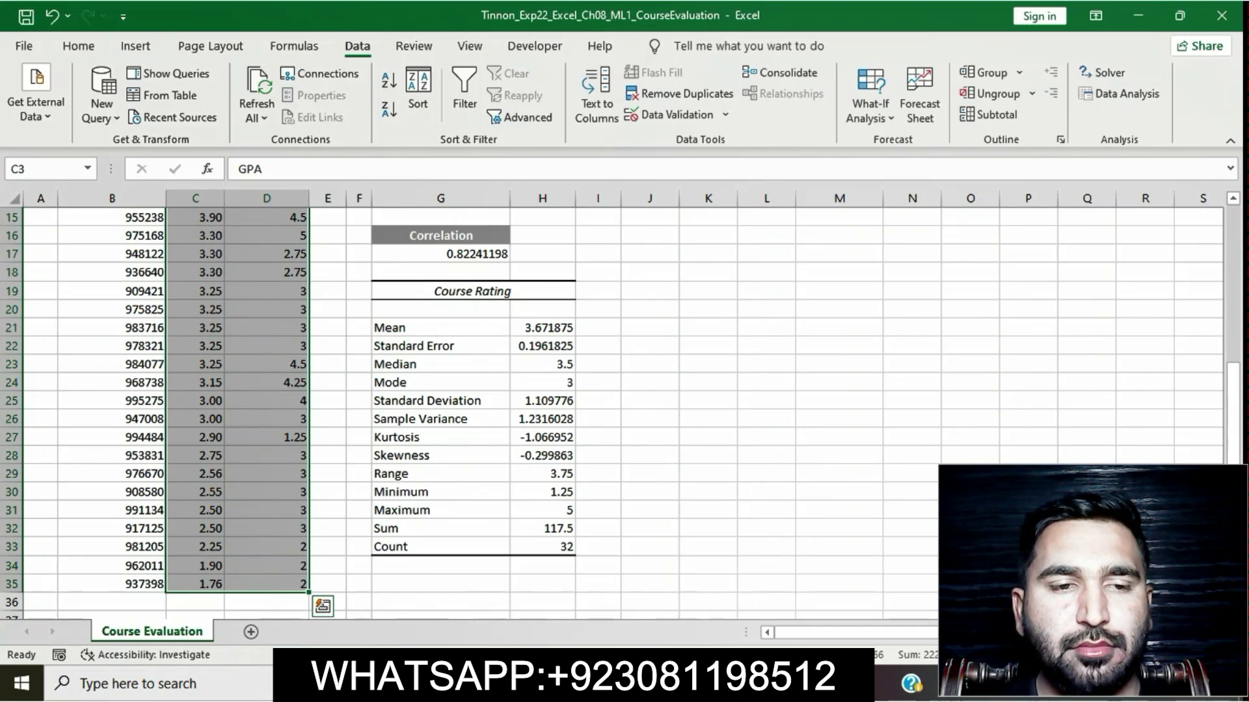
pyautogui.hotkey('alt', 'Tab')
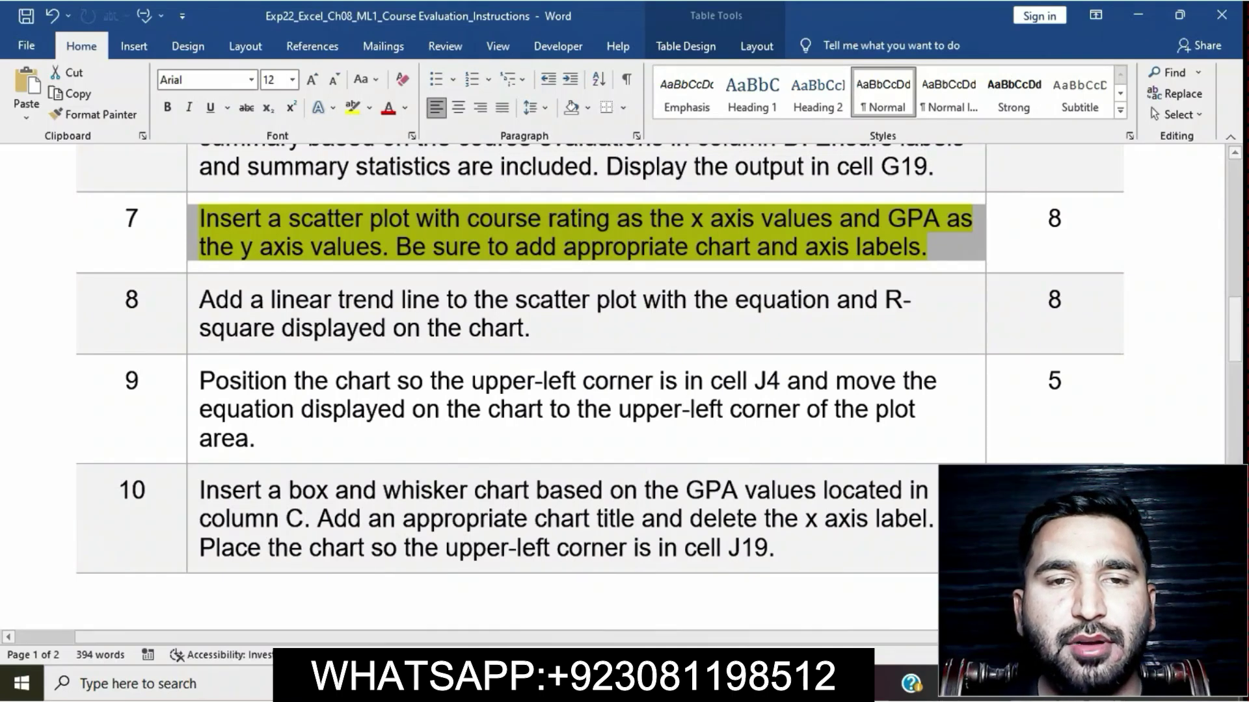
pyautogui.rightClick(705, 684)
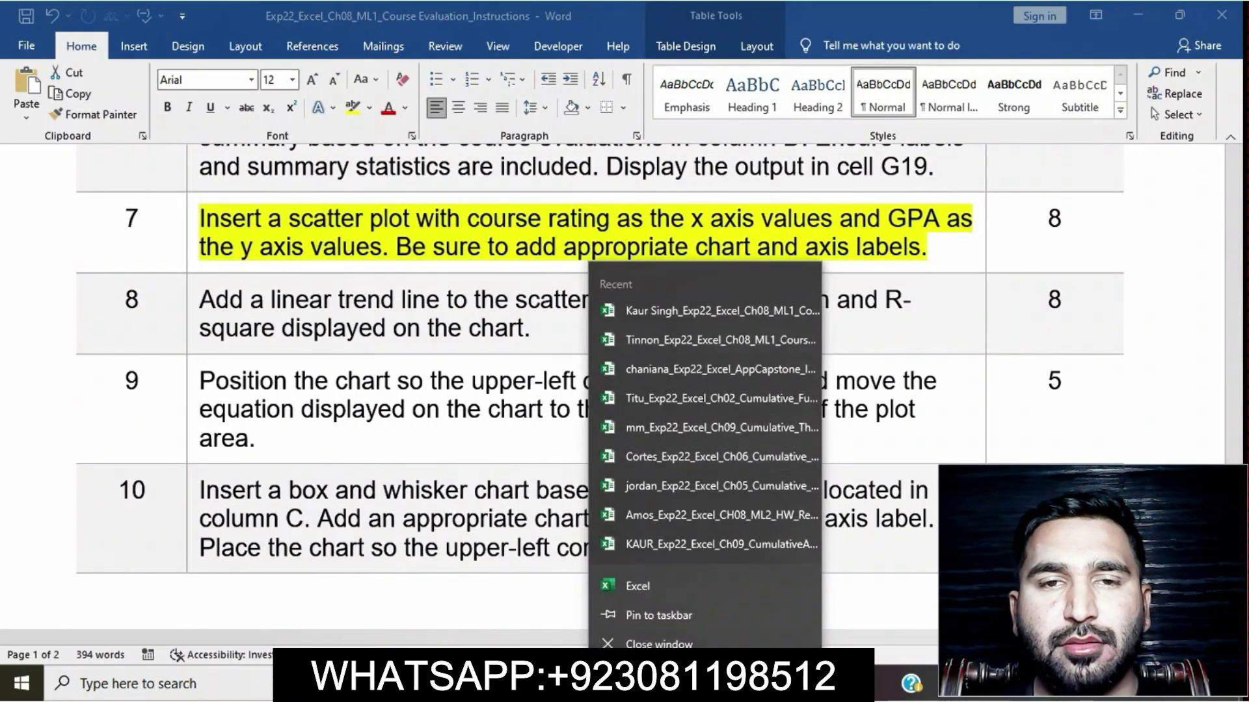
pyautogui.click(705, 685)
pyautogui.click(705, 684)
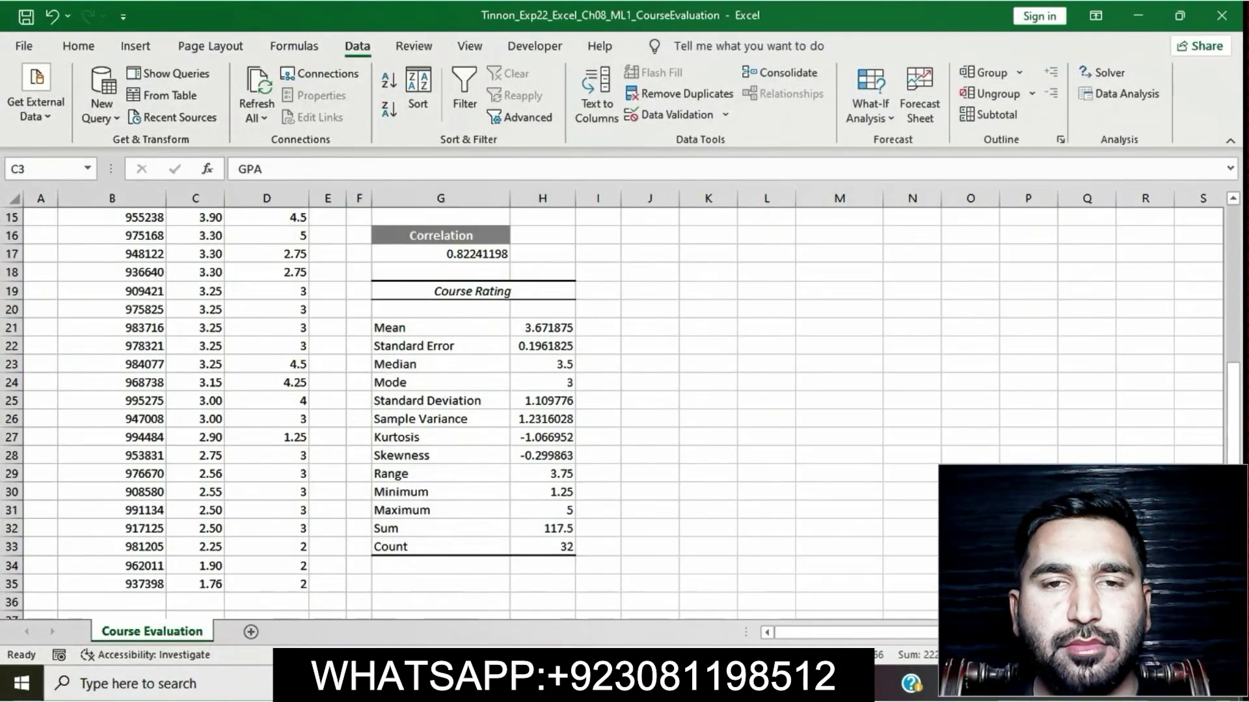
# Try to insert the first recommended chart, a Scatter chart, for the selected GPA and Course Rating data.
pyautogui.click(135, 46)
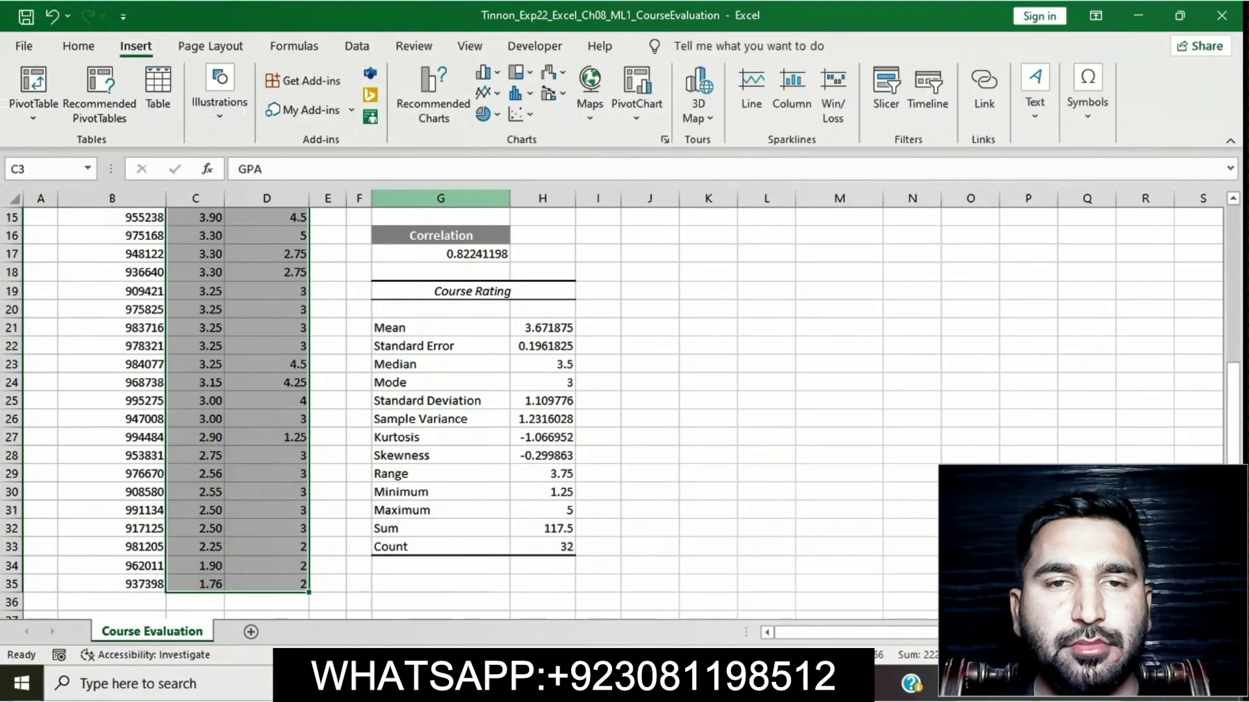
pyautogui.click(664, 139)
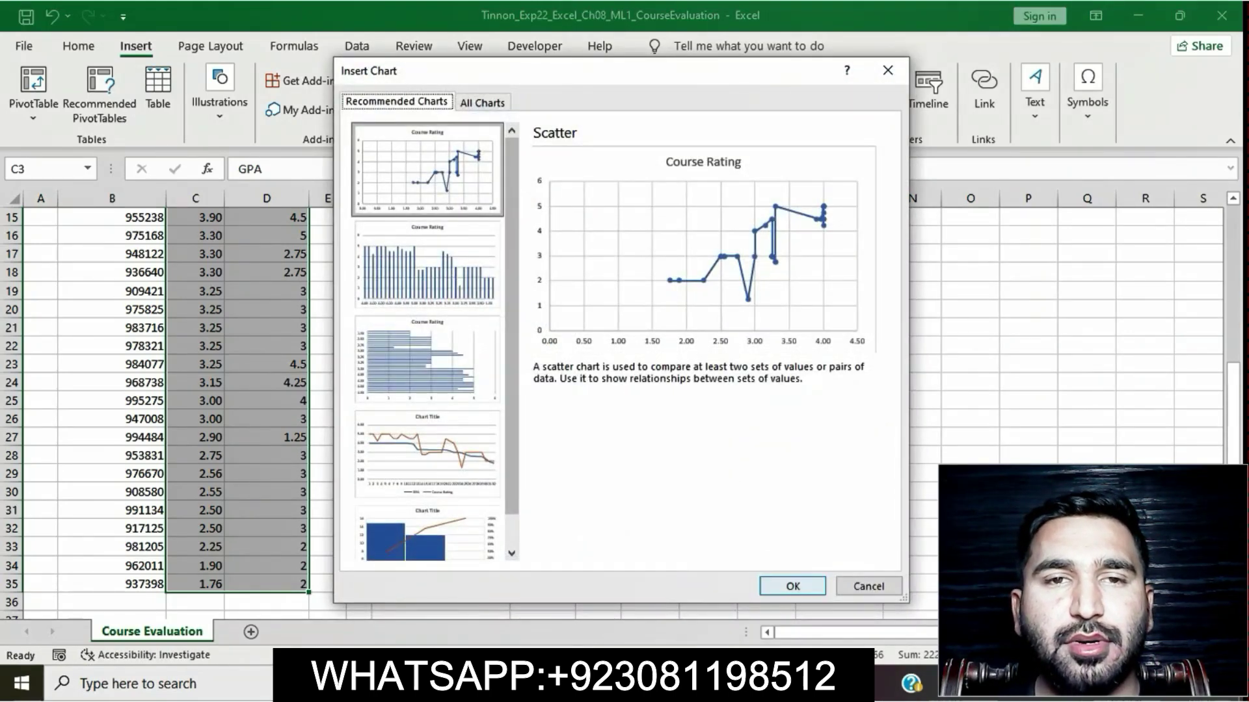
pyautogui.click(792, 586)
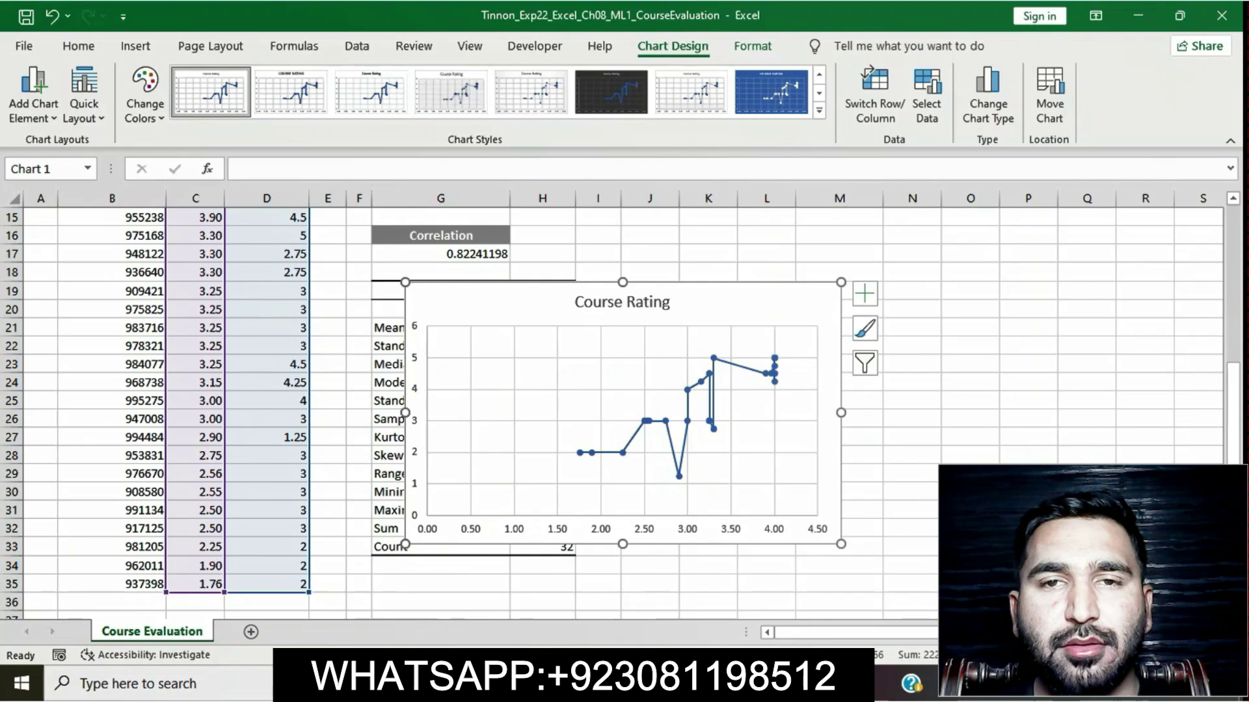
pyautogui.moveTo(704, 684)
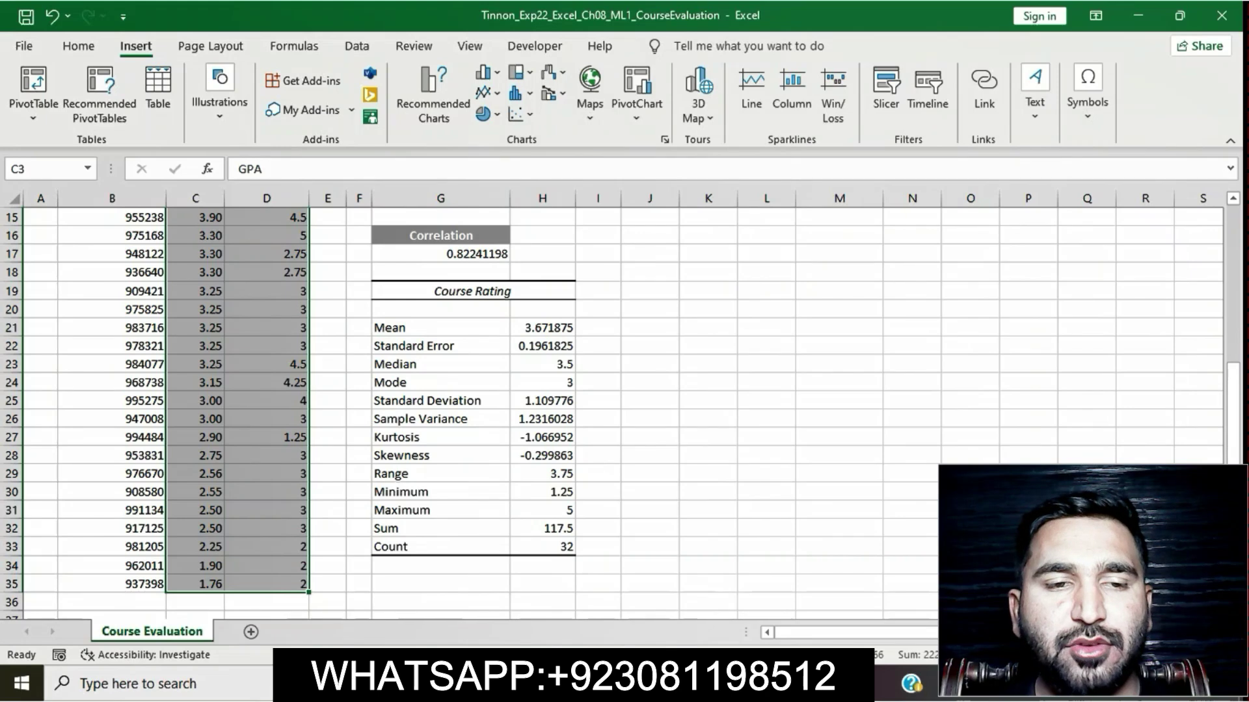
# Insert the recommended Scatter chart from the GPA and Course Rating values in C3:D35.
pyautogui.click(664, 140)
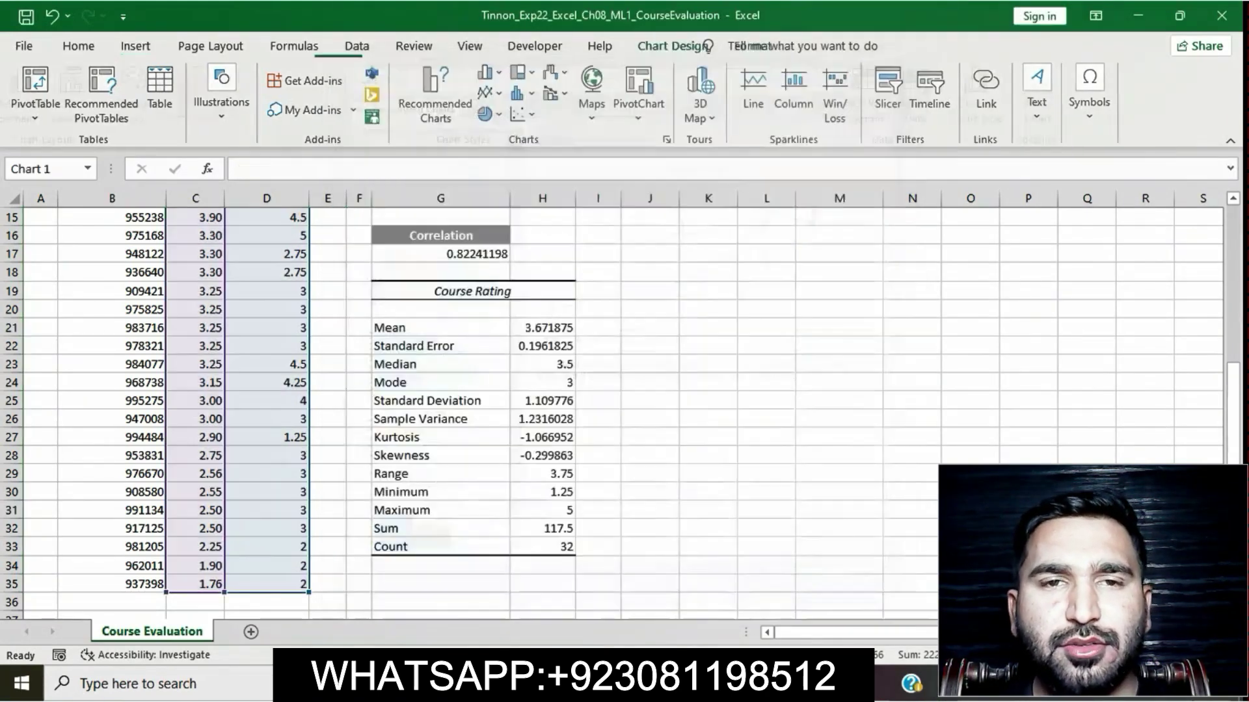
pyautogui.click(792, 586)
pyautogui.moveTo(704, 684)
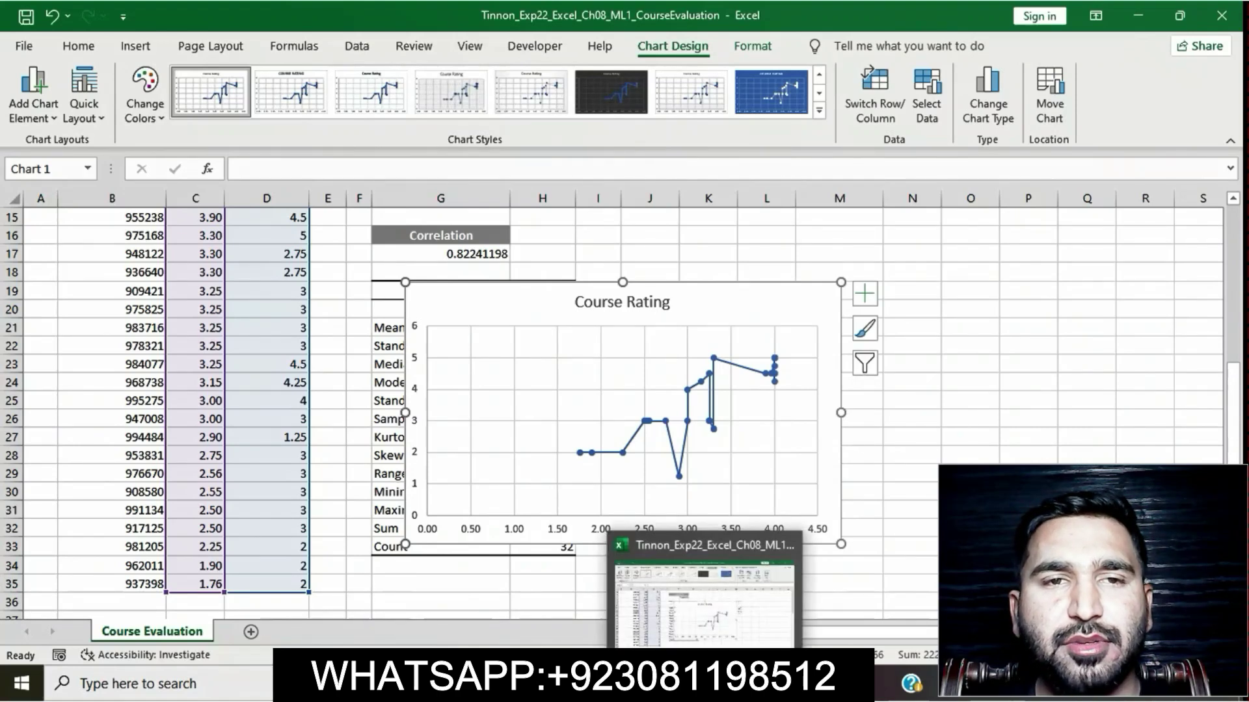